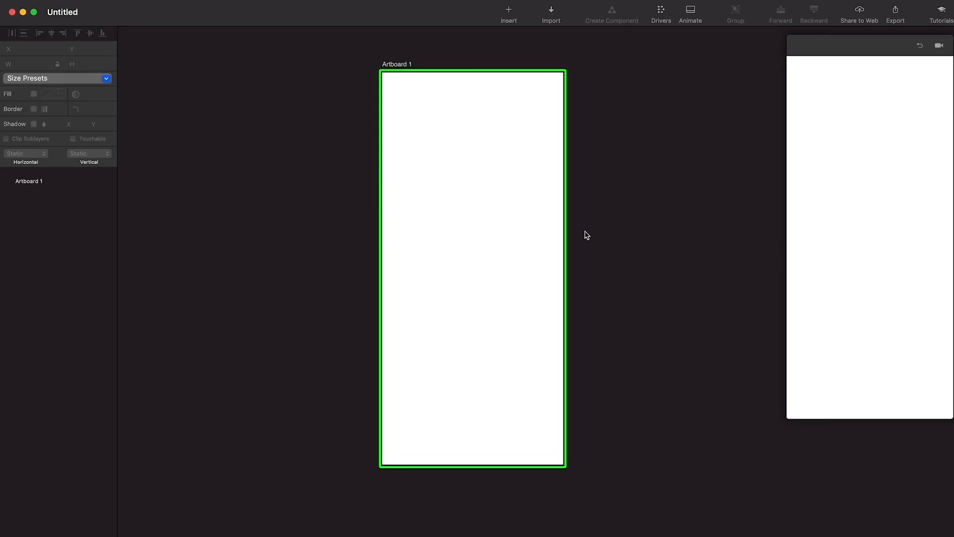
Import the page from the Figma document "Prototyping in Principle-Level 1" at 2x.
{"action": "left_click", "coordinate": [552, 13]}
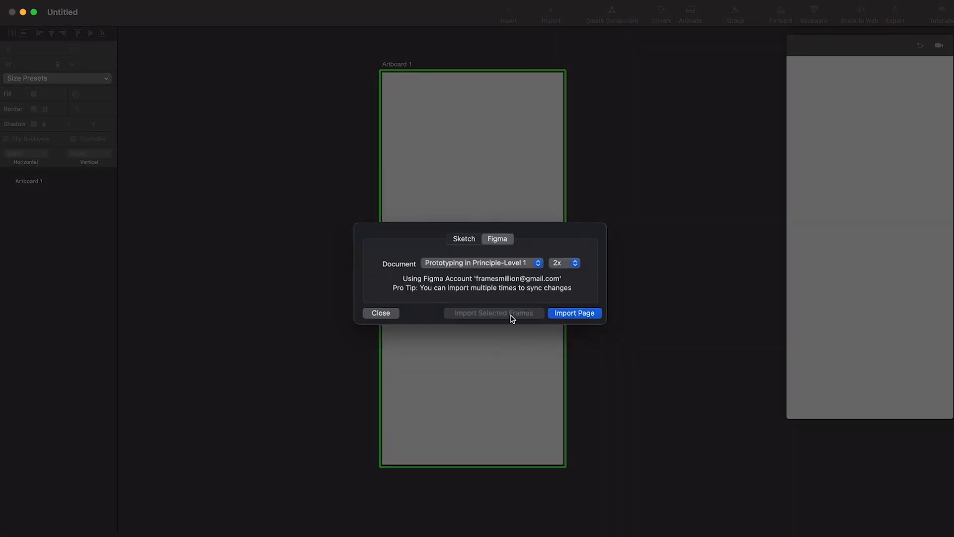
{"action": "key", "text": "Return"}
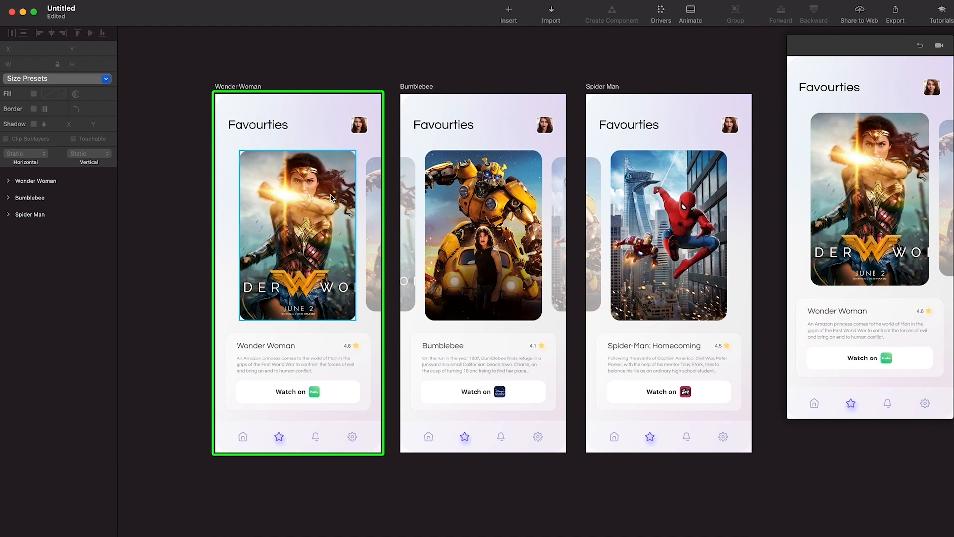
{"action": "left_click", "coordinate": [331, 198]}
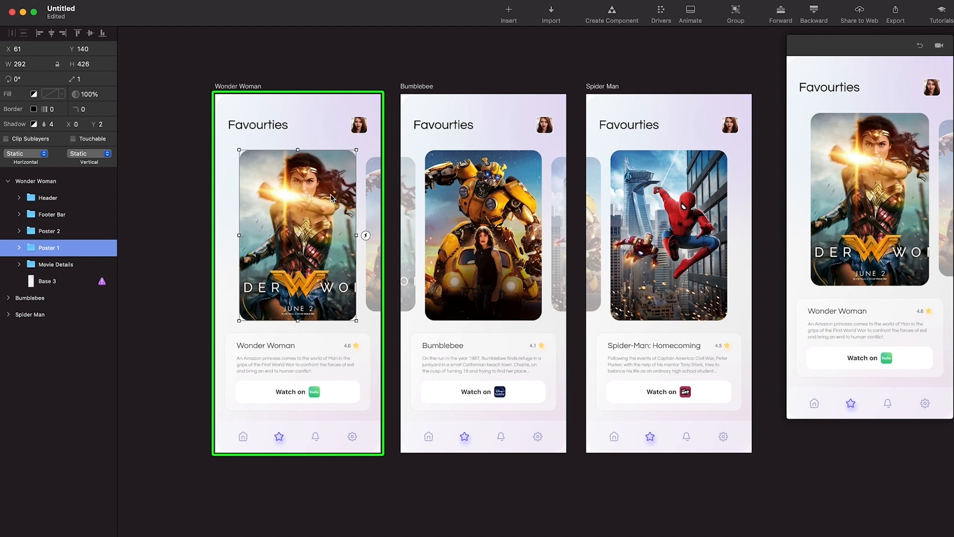
{"action": "left_click", "coordinate": [517, 231]}
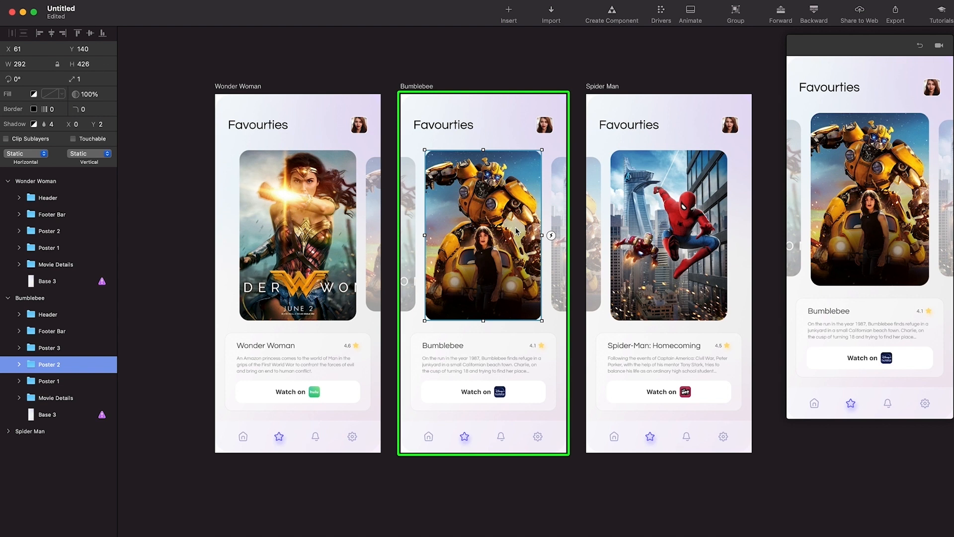
{"action": "scroll", "coordinate": [517, 231], "scroll_direction": "left", "scroll_amount": 5}
{"action": "left_click", "coordinate": [453, 217]}
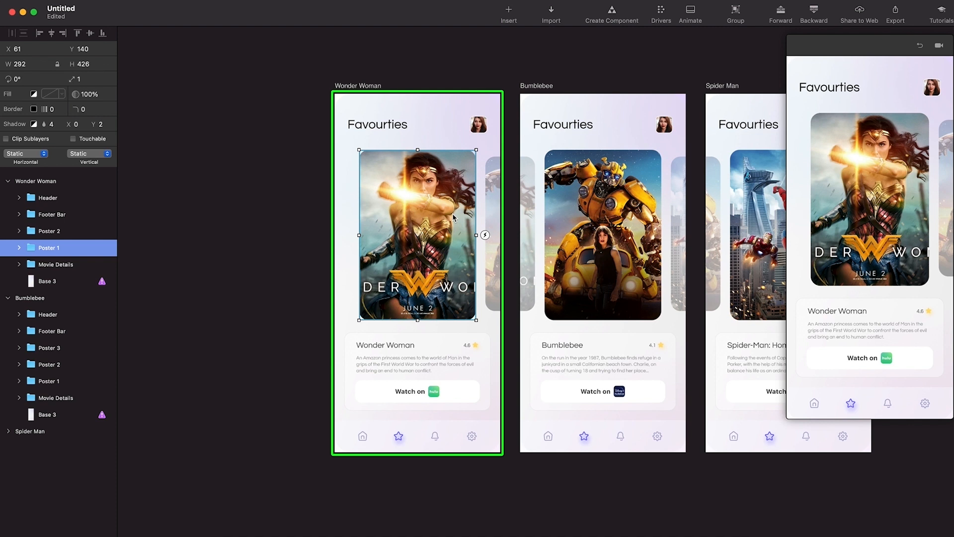
{"action": "key", "text": "super+v"}
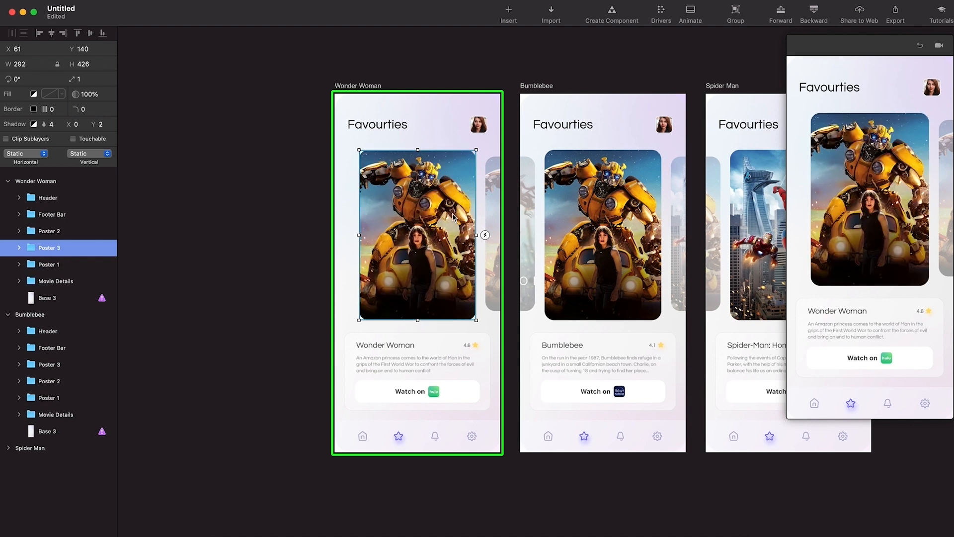
{"action": "key", "text": "BackSpace"}
Delete the faded Poster 2 from the Wonder Woman artboard and paste a copy of the Bumblebee artboard's main poster there.
{"action": "left_click", "coordinate": [43, 234]}
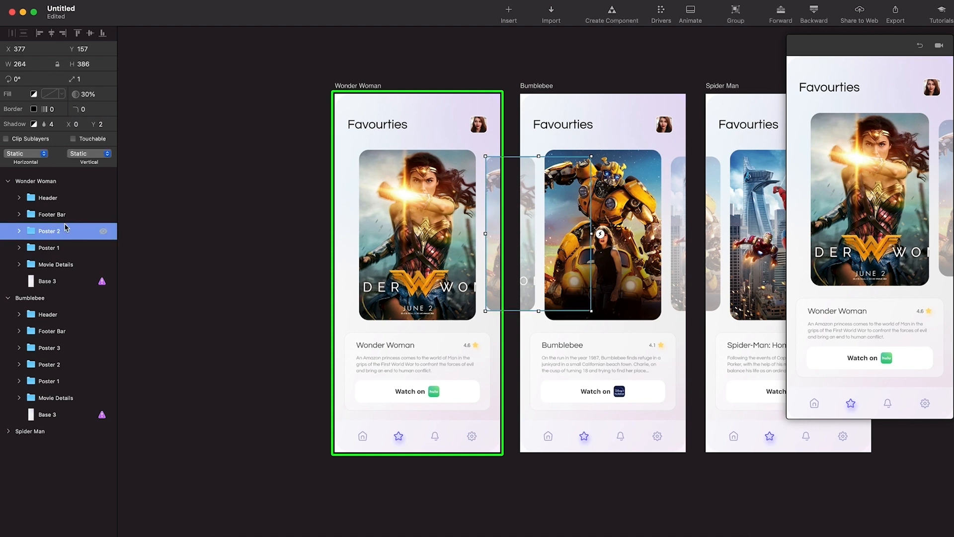
{"action": "key", "text": "BackSpace"}
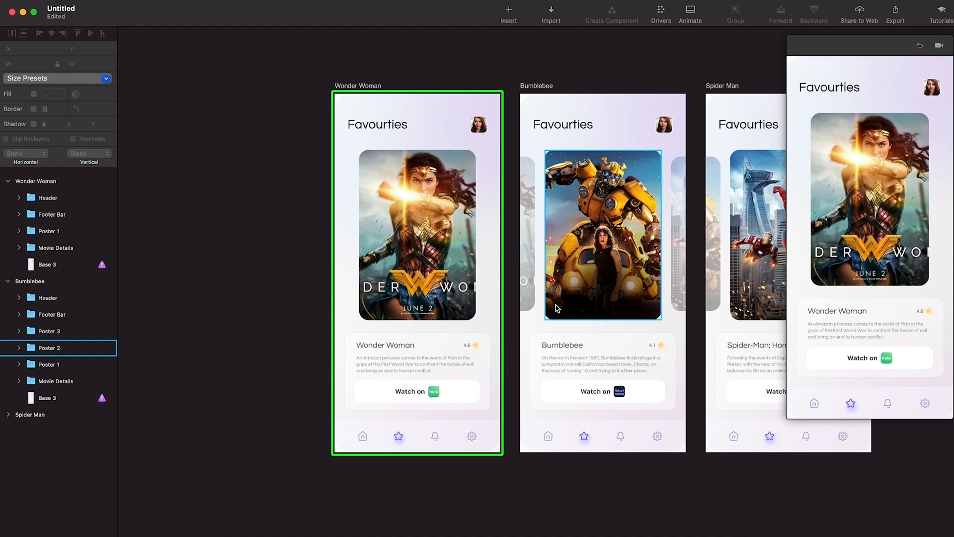
{"action": "left_click", "coordinate": [609, 272]}
{"action": "left_click", "coordinate": [425, 257]}
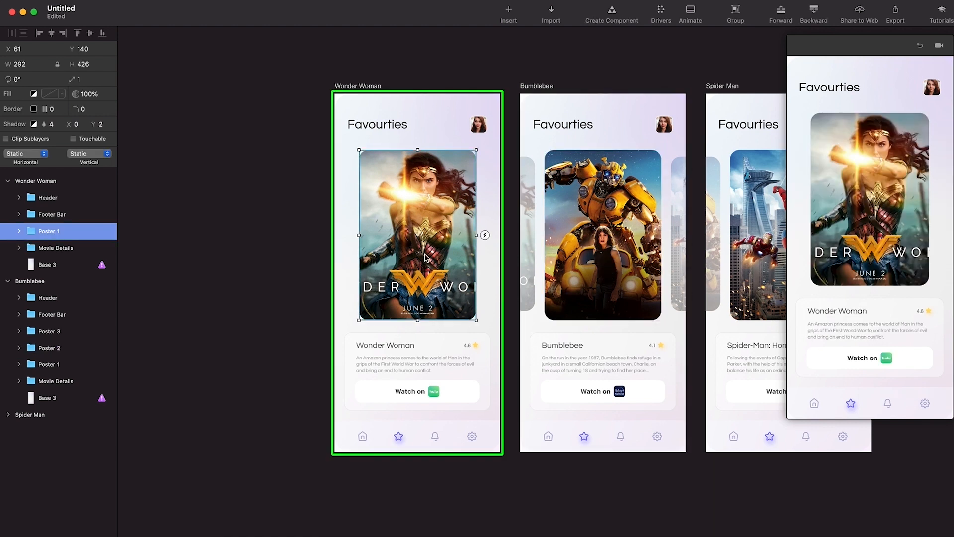
{"action": "key", "text": "super+v"}
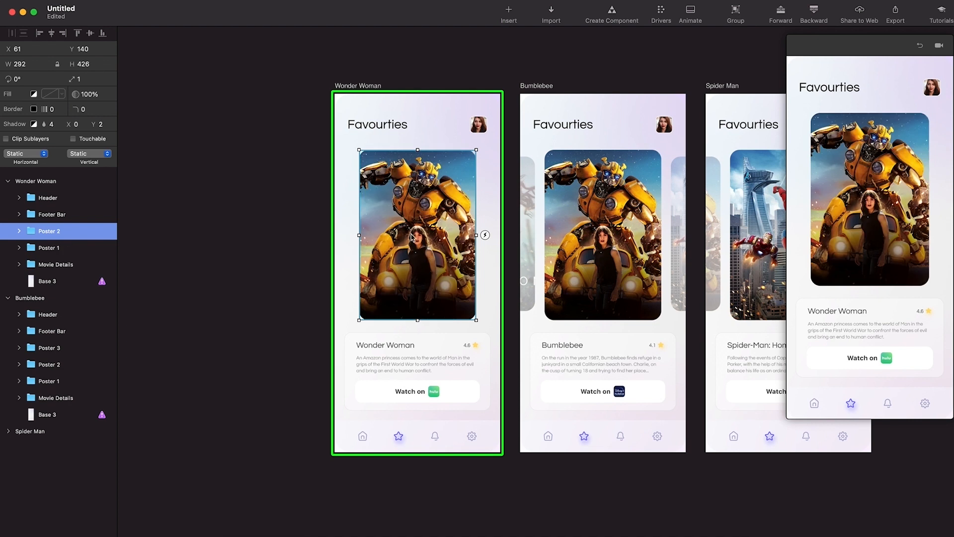
Copy the main Spider-Man poster from the Spider Man artboard into the Wonder Woman artboard, aligned over the other posters.
{"action": "scroll", "coordinate": [433, 214], "scroll_direction": "right", "scroll_amount": 3}
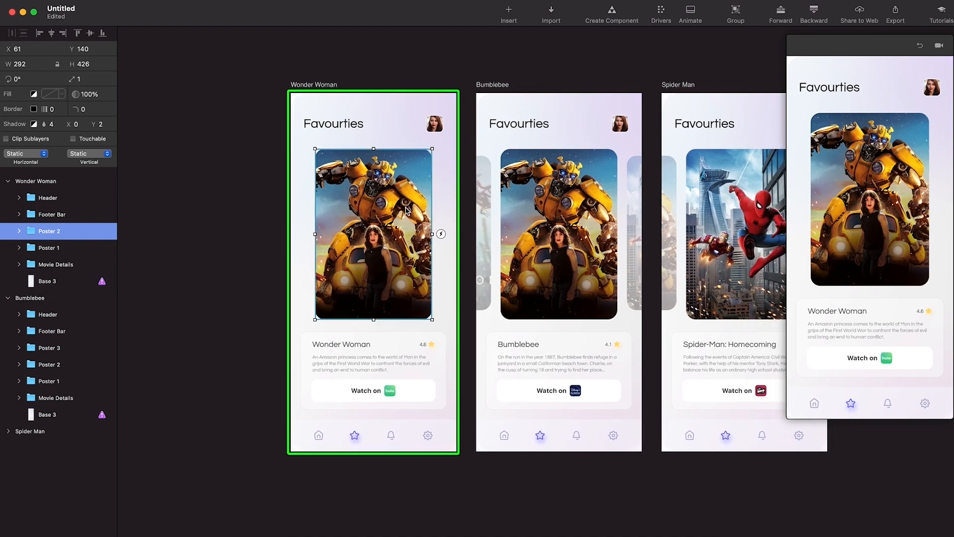
{"action": "scroll", "coordinate": [407, 210], "scroll_direction": "right", "scroll_amount": 2}
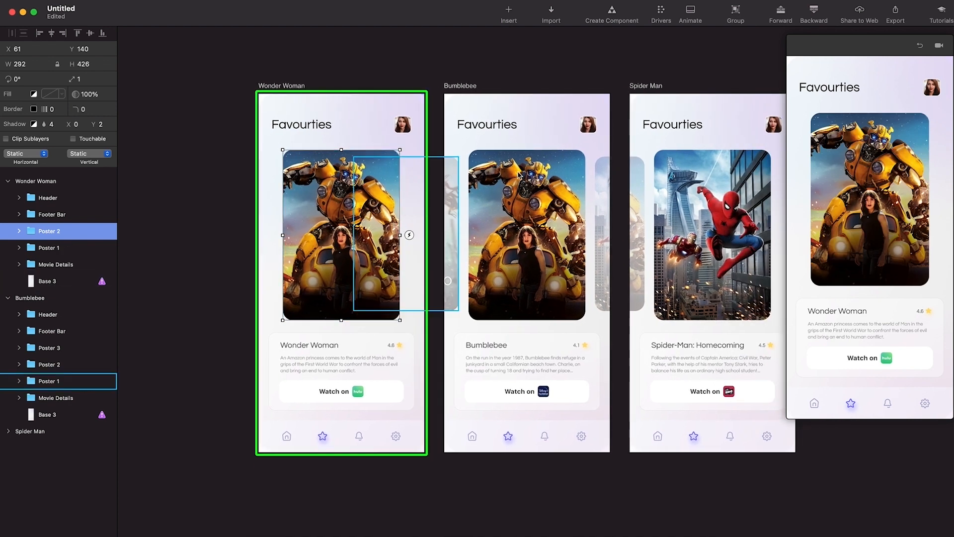
{"action": "left_click", "coordinate": [703, 204]}
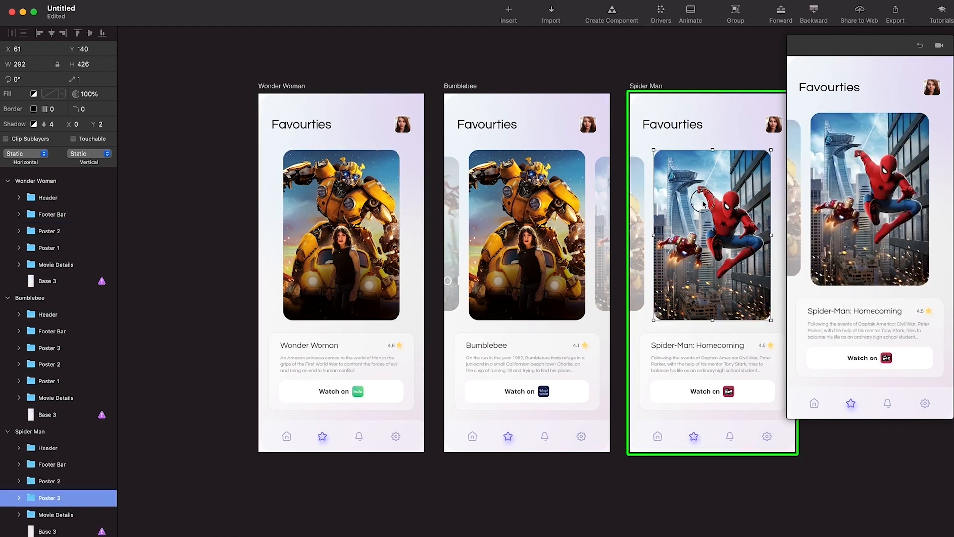
{"action": "left_click_drag", "start_coordinate": [703, 204], "coordinate": [307, 174]}
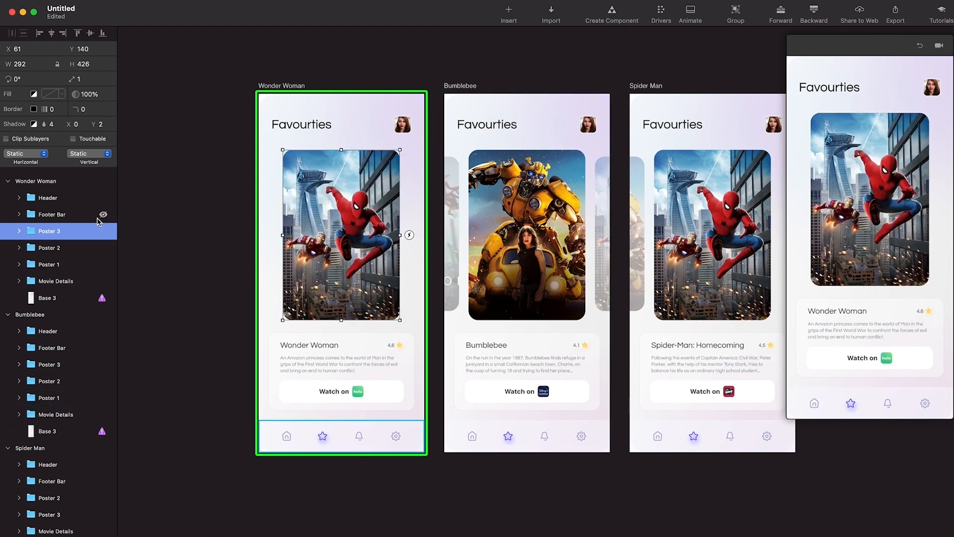
Move Poster 2 in the Wonder Woman artboard horizontally to X 381.
{"action": "left_click", "coordinate": [53, 266]}
{"action": "left_click", "coordinate": [52, 249]}
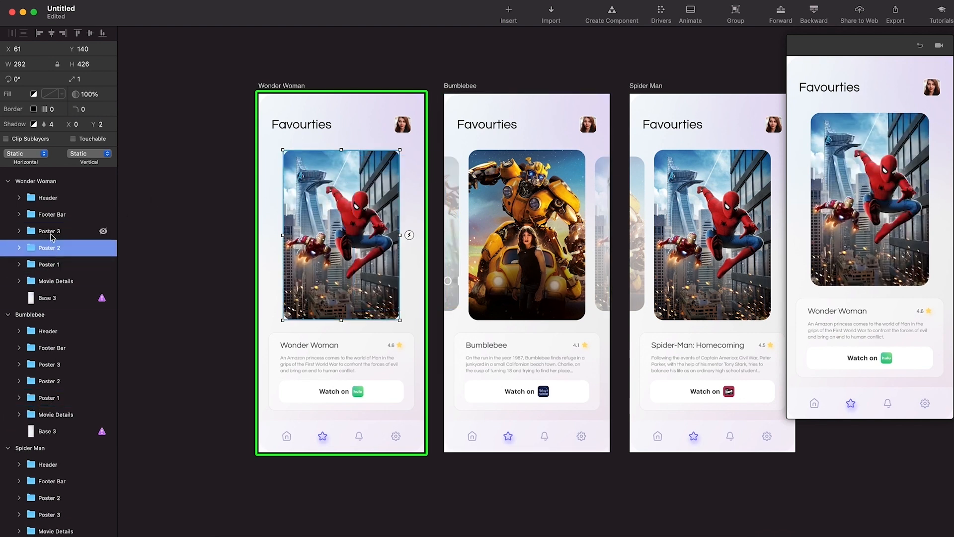
{"action": "left_click", "coordinate": [51, 234]}
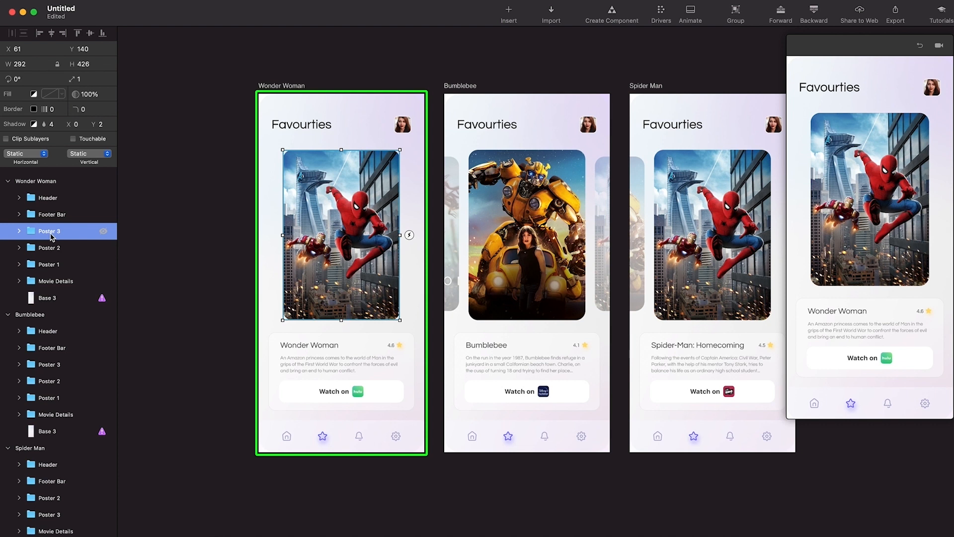
{"action": "left_click", "coordinate": [57, 268]}
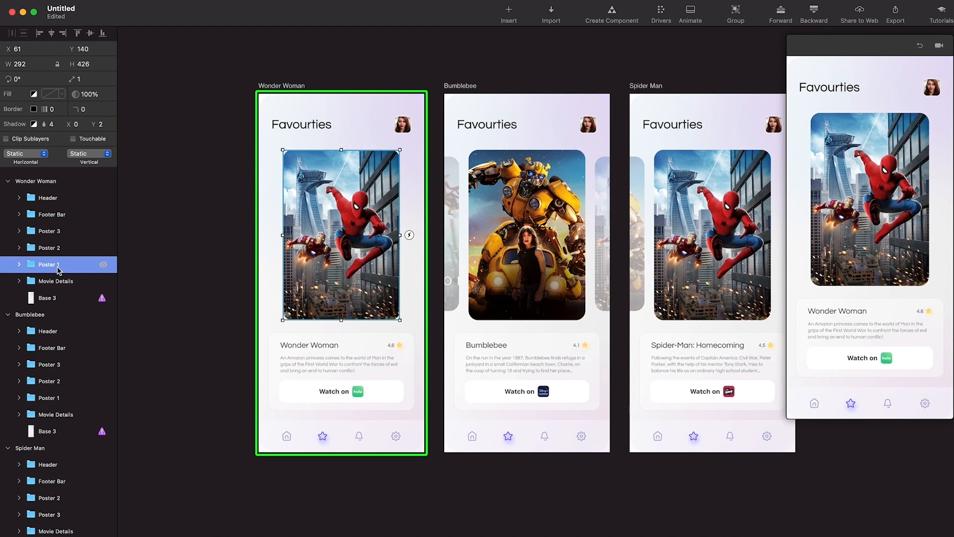
{"action": "left_click", "coordinate": [55, 247]}
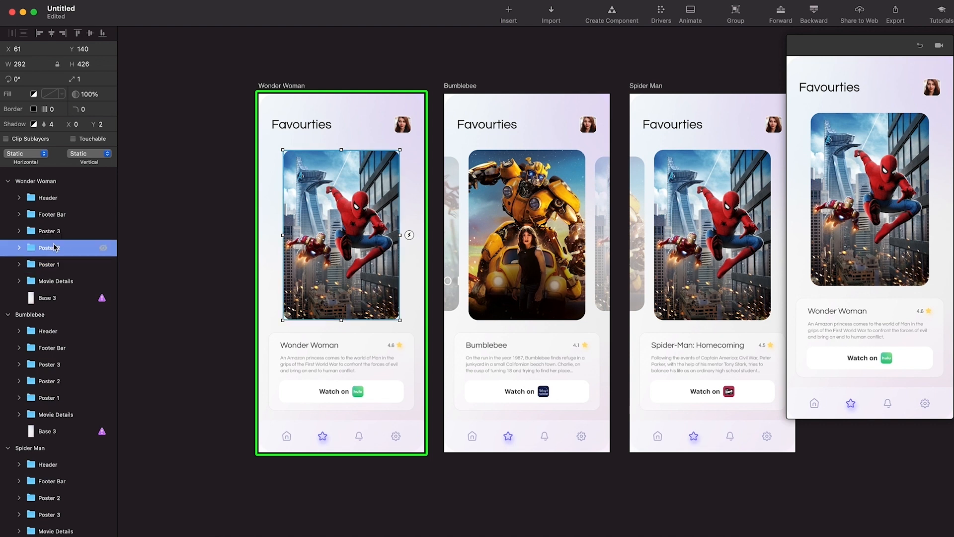
{"action": "key", "text": "shift+Right"}
{"action": "key", "text": "shift+Right"}
{"action": "key", "text": "shift+Right"}
{"action": "key", "text": "shift+Right"}
{"action": "key", "text": "shift+Right"}
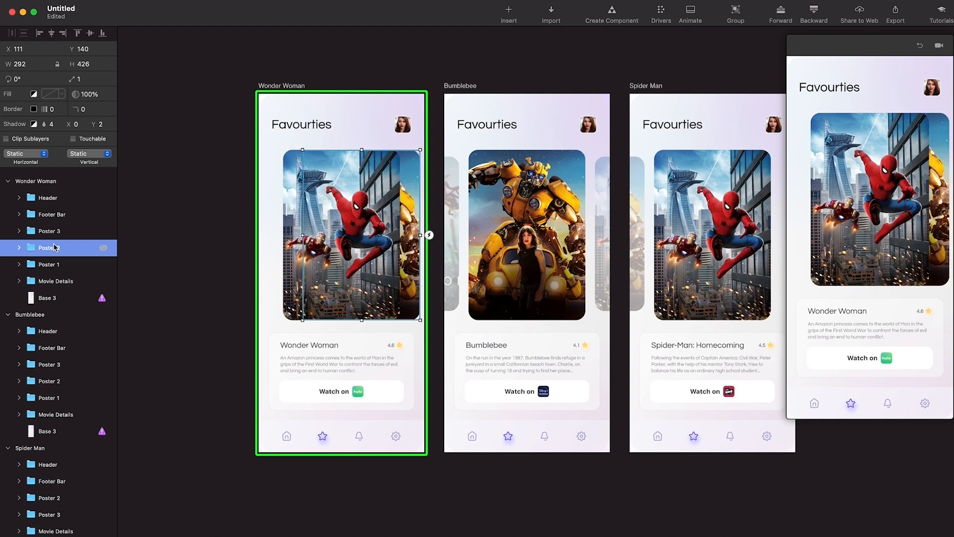
{"action": "key", "text": "shift+Right"}
{"action": "key", "text": "shift+Right"}
{"action": "key", "text": "shift+Right"}
{"action": "key", "text": "shift+Right"}
{"action": "key", "text": "shift+Right"}
{"action": "key", "text": "shift+Right"}
{"action": "key", "text": "shift+Right"}
{"action": "key", "text": "shift+Right"}
{"action": "key", "text": "shift+Right"}
{"action": "key", "text": "shift+Right"}
{"action": "key", "text": "shift+Right"}
{"action": "key", "text": "shift+Right"}
{"action": "key", "text": "shift+Right"}
{"action": "key", "text": "shift+Right"}
{"action": "key", "text": "shift+Right"}
{"action": "key", "text": "shift+Right"}
{"action": "key", "text": "shift+Right"}
{"action": "key", "text": "shift+Right"}
{"action": "key", "text": "shift+Right"}
{"action": "key", "text": "shift+Right"}
{"action": "key", "text": "shift+Right"}
{"action": "key", "text": "shift+Right"}
{"action": "key", "text": "shift+Right"}
{"action": "key", "text": "shift+Right"}
{"action": "key", "text": "shift+Right"}
{"action": "key", "text": "shift+Right"}
{"action": "key", "text": "shift+Right"}
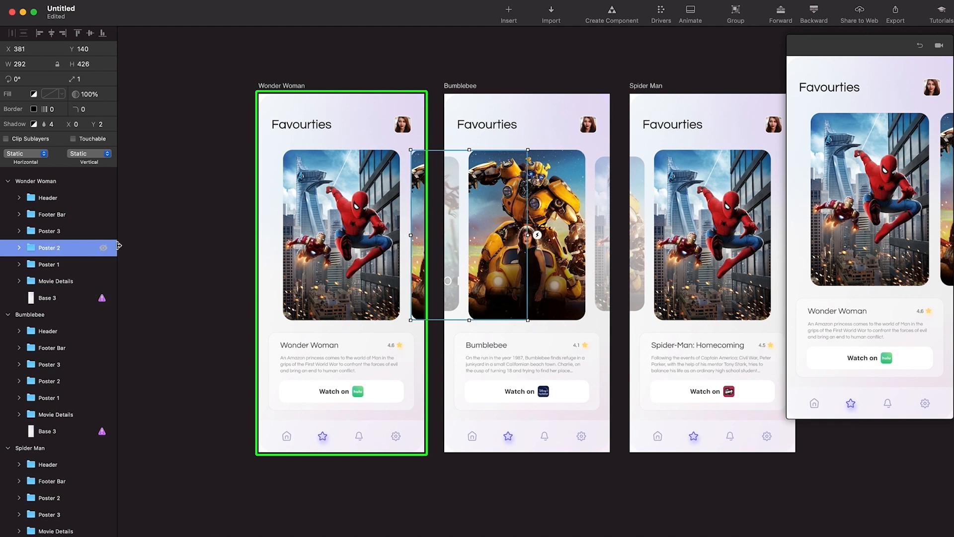
Move Poster 3 in the Wonder Woman artboard horizontally to X 681.
{"action": "left_click", "coordinate": [78, 234]}
{"action": "key", "text": "shift+Right"}
{"action": "key", "text": "shift+Right"}
{"action": "key", "text": "shift+Right"}
{"action": "key", "text": "shift+Right"}
{"action": "key", "text": "shift+Right"}
{"action": "key", "text": "shift+Right"}
{"action": "key", "text": "shift+Right"}
{"action": "key", "text": "shift+Right"}
{"action": "key", "text": "shift+Right"}
{"action": "key", "text": "shift+Right"}
{"action": "key", "text": "shift+Right"}
{"action": "key", "text": "shift+Right"}
{"action": "key", "text": "shift+Right"}
{"action": "key", "text": "shift+Right"}
{"action": "key", "text": "shift+Right"}
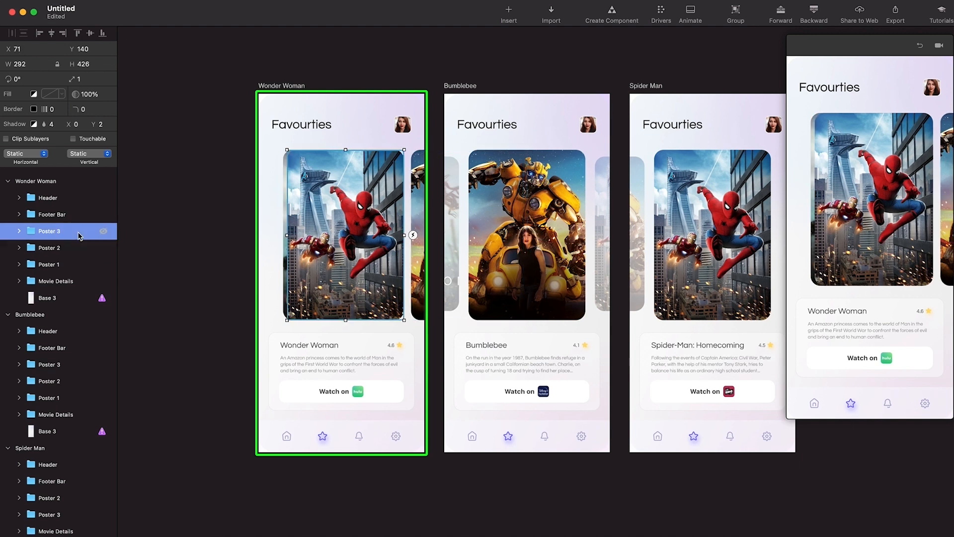
{"action": "key", "text": "shift+Right"}
{"action": "key", "text": "shift+Right"}
{"action": "key", "text": "shift+Right"}
{"action": "key", "text": "shift+Right"}
{"action": "key", "text": "shift+Right"}
{"action": "key", "text": "shift+Right"}
{"action": "key", "text": "shift+Right"}
{"action": "key", "text": "shift+Right"}
{"action": "key", "text": "shift+Right"}
{"action": "key", "text": "shift+Right"}
{"action": "key", "text": "shift+Right"}
{"action": "key", "text": "shift+Right"}
{"action": "key", "text": "shift+Right"}
{"action": "key", "text": "shift+Right"}
{"action": "key", "text": "shift+Right"}
{"action": "key", "text": "shift+Right"}
{"action": "key", "text": "shift+Right"}
{"action": "key", "text": "shift+Right"}
{"action": "key", "text": "shift+Right"}
{"action": "key", "text": "shift+Right"}
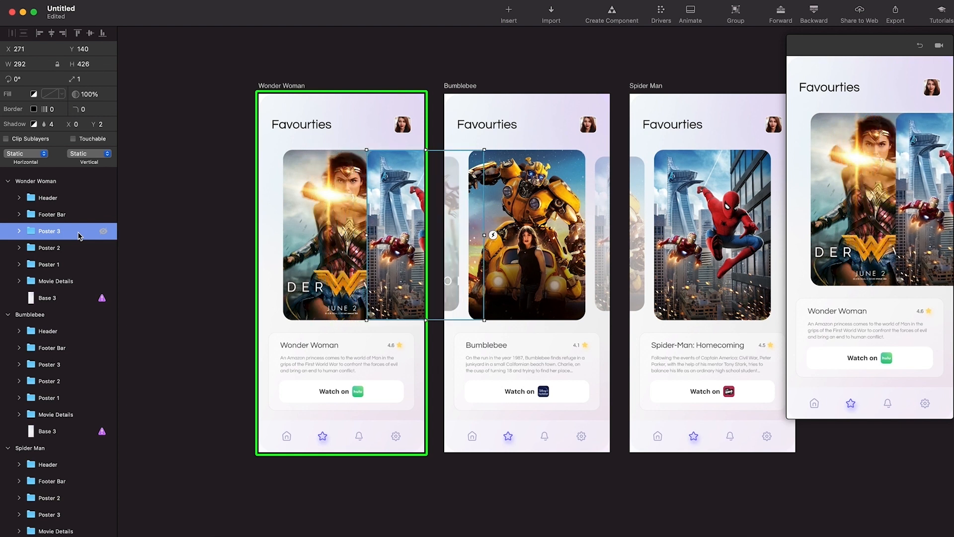
{"action": "key", "text": "shift+Right"}
{"action": "key", "text": "shift+Right"}
{"action": "key", "text": "shift+Right"}
{"action": "key", "text": "shift+Right"}
{"action": "key", "text": "shift+Right"}
{"action": "key", "text": "shift+Right"}
{"action": "key", "text": "shift+Right"}
{"action": "key", "text": "shift+Right"}
{"action": "key", "text": "shift+Right"}
{"action": "key", "text": "shift+Right"}
{"action": "key", "text": "shift+Right"}
{"action": "key", "text": "shift+Right"}
{"action": "key", "text": "shift+Right"}
{"action": "key", "text": "shift+Right"}
{"action": "key", "text": "shift+Right"}
{"action": "key", "text": "shift+Right"}
{"action": "key", "text": "shift+Right"}
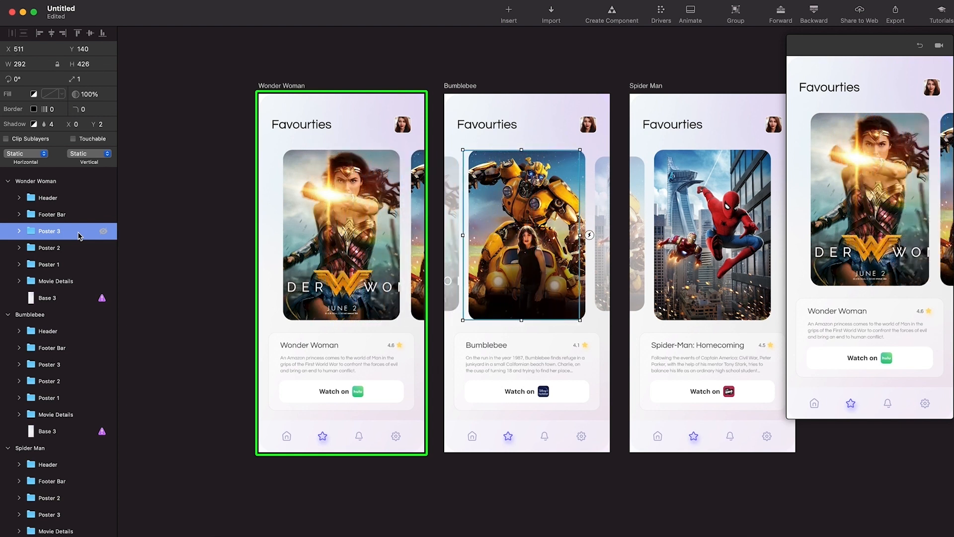
{"action": "key", "text": "shift+Right"}
{"action": "key", "text": "shift+Right"}
{"action": "key", "text": "shift+Right"}
{"action": "key", "text": "shift+Right"}
{"action": "key", "text": "shift+Right"}
{"action": "key", "text": "shift+Right"}
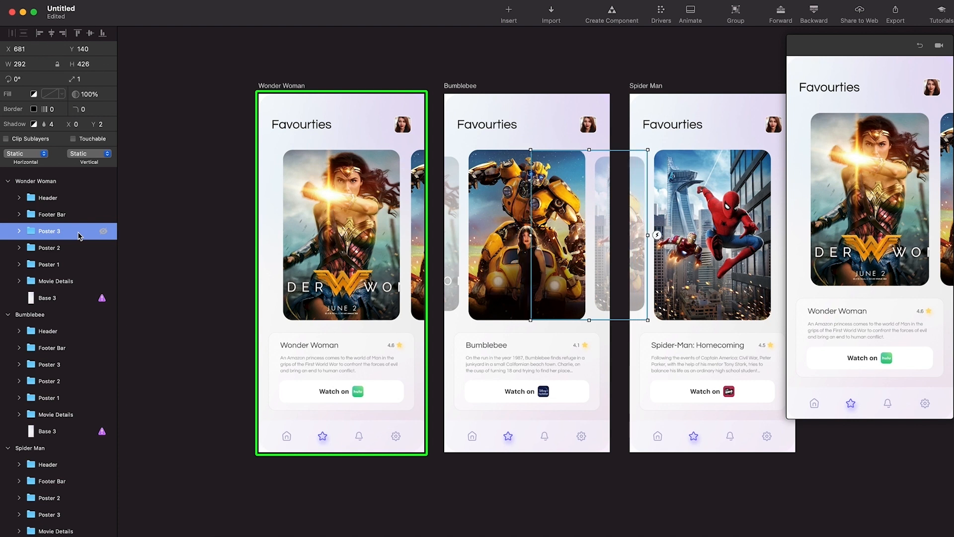
Group Poster 1, Poster 2 and Poster 3 of the Wonder Woman artboard and name the group "Posters".
{"action": "left_click", "coordinate": [56, 265]}
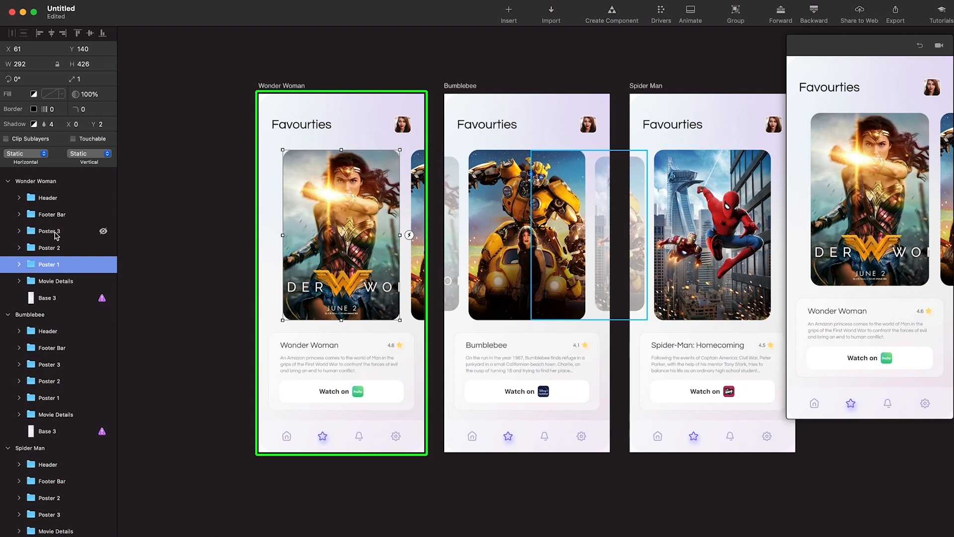
{"action": "left_click", "coordinate": [56, 234], "text": "shift"}
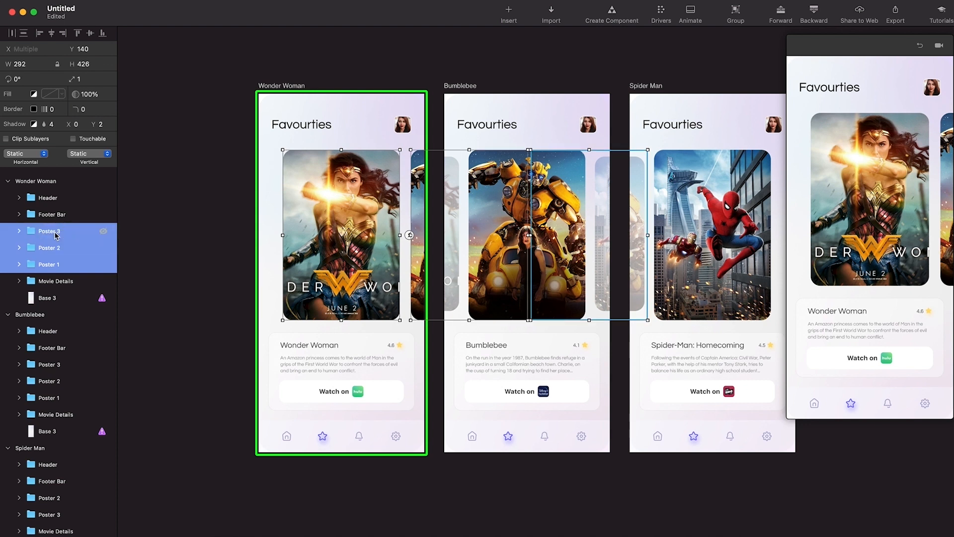
{"action": "key", "text": "super+g"}
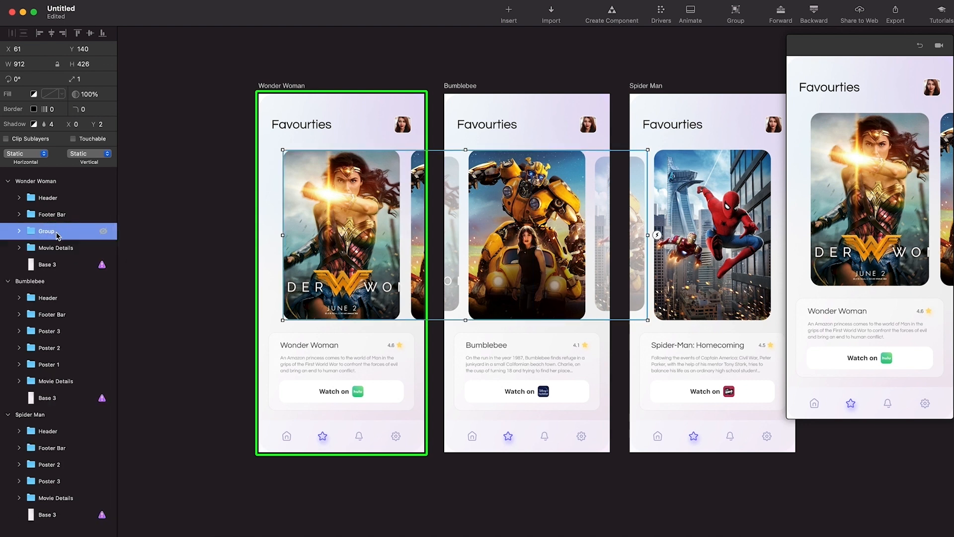
{"action": "double_click", "coordinate": [57, 233]}
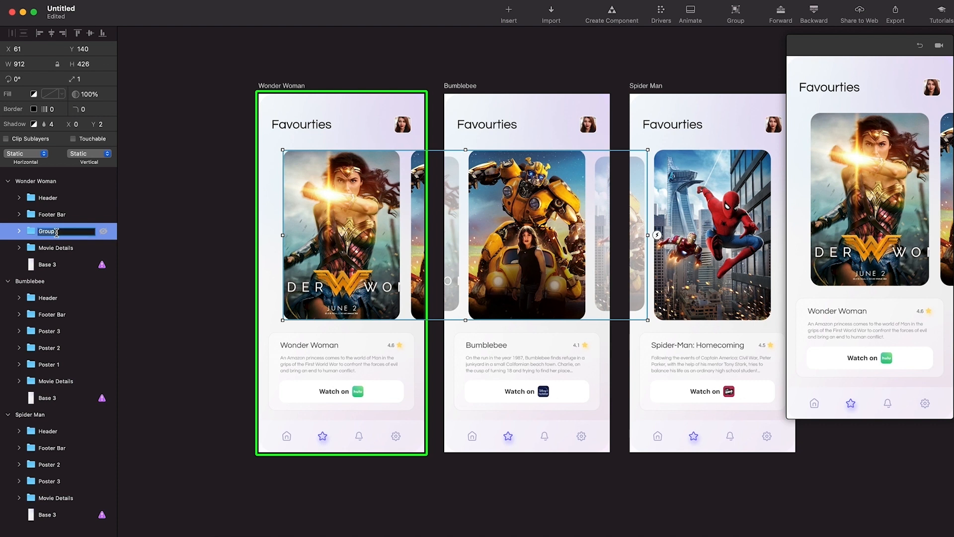
{"action": "type", "text": "Posters"}
{"action": "key", "text": "Return"}
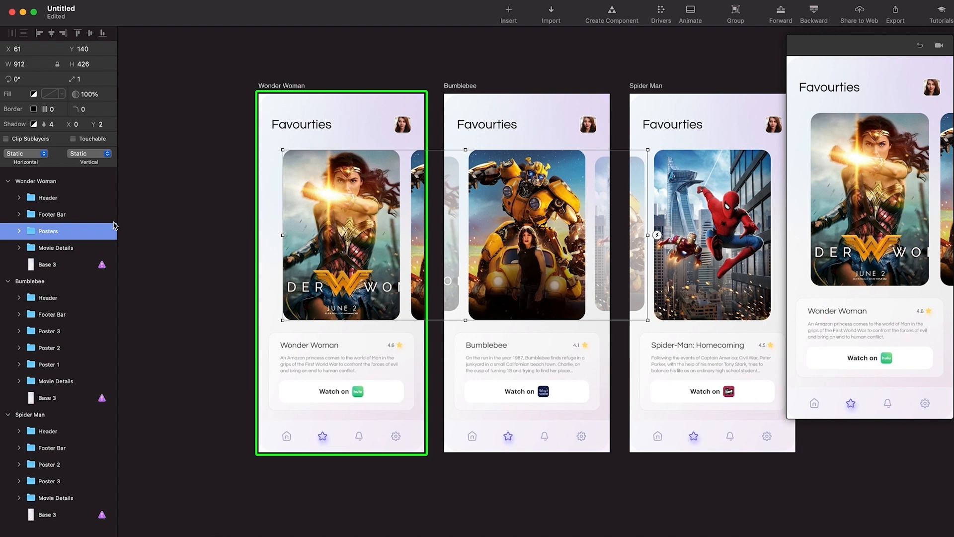
Shift the Posters group to X -330 and try repositioning Poster 3 inside it.
{"action": "left_click", "coordinate": [368, 181]}
{"action": "left_click_drag", "start_coordinate": [367, 180], "coordinate": [213, 174]}
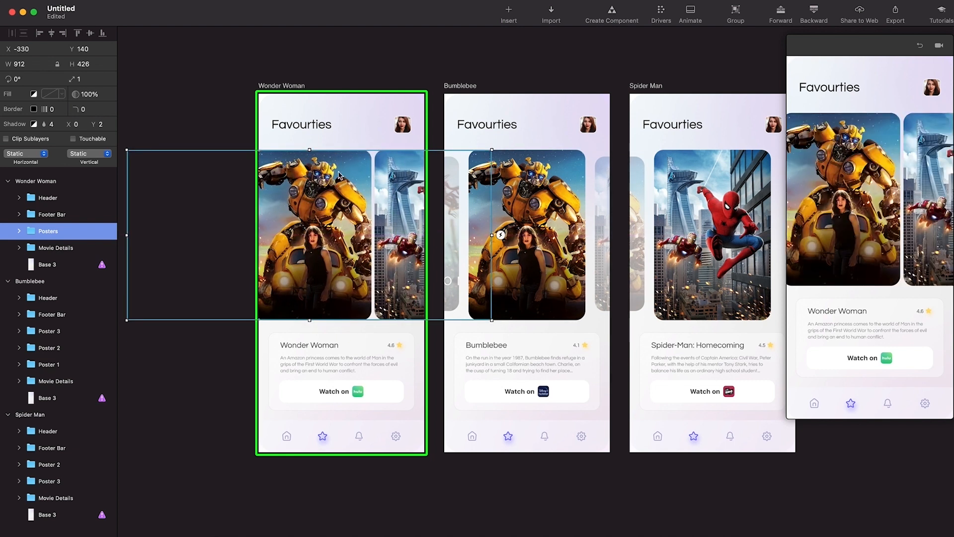
{"action": "double_click", "coordinate": [392, 175]}
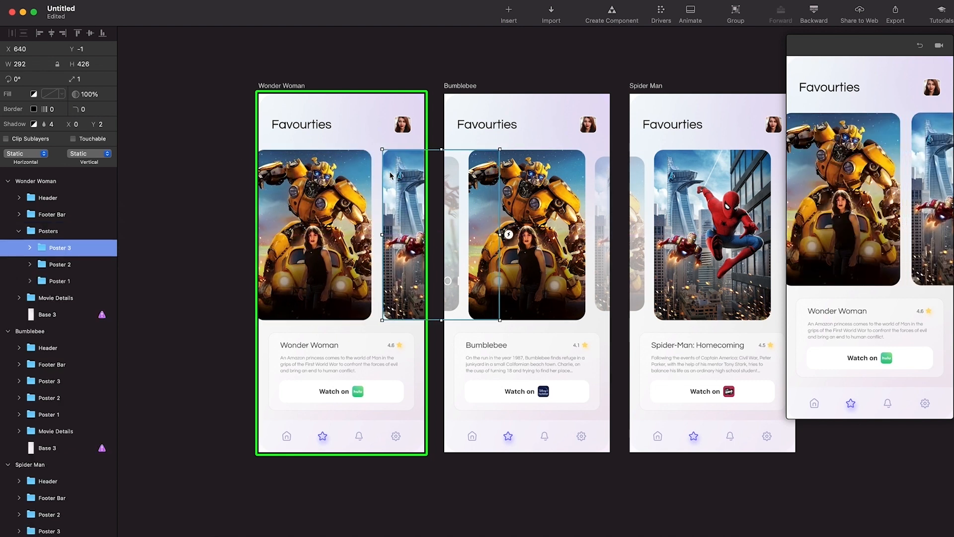
{"action": "left_click_drag", "start_coordinate": [391, 175], "coordinate": [388, 176]}
{"action": "left_click", "coordinate": [376, 367]}
Move the Posters group back to X 32, Y 140 so the Wonder Woman poster leads the row.
{"action": "left_click_drag", "start_coordinate": [361, 236], "coordinate": [412, 223]}
{"action": "double_click", "coordinate": [414, 223]}
{"action": "left_click", "coordinate": [387, 364]}
{"action": "left_click_drag", "start_coordinate": [301, 229], "coordinate": [417, 226]}
{"action": "left_click", "coordinate": [407, 73]}
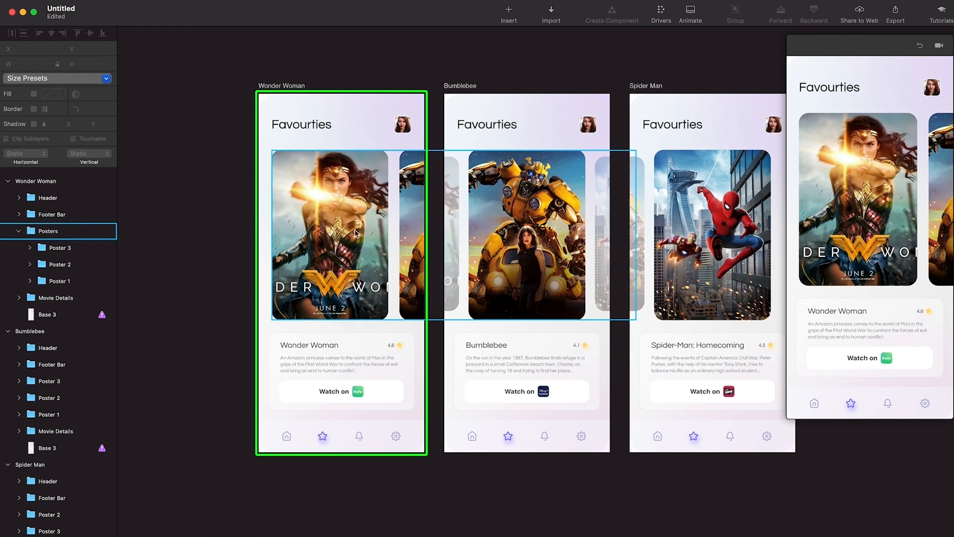
Set the horizontal behaviour of the Wonder Woman artboard's Posters group to Page and try swiping it in the preview.
{"action": "left_click", "coordinate": [15, 236]}
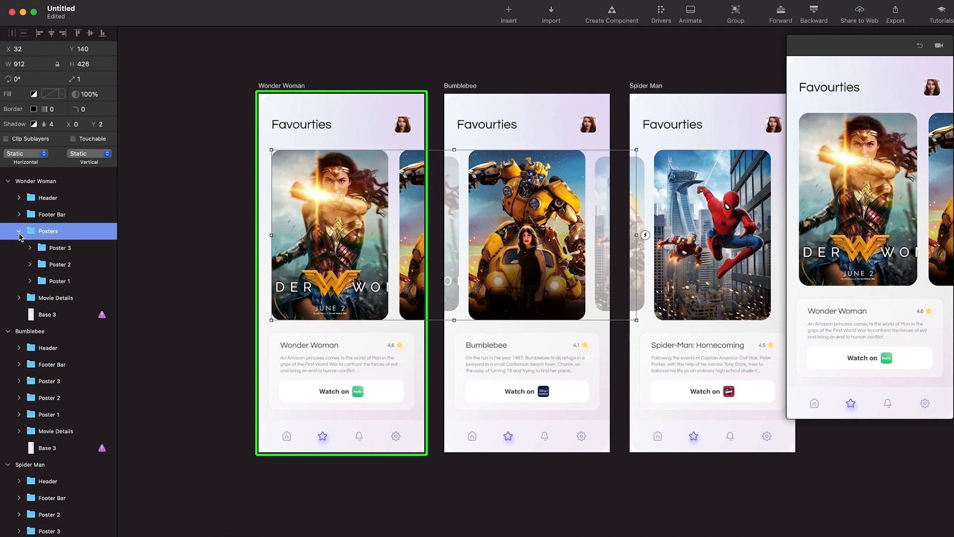
{"action": "left_click", "coordinate": [20, 231]}
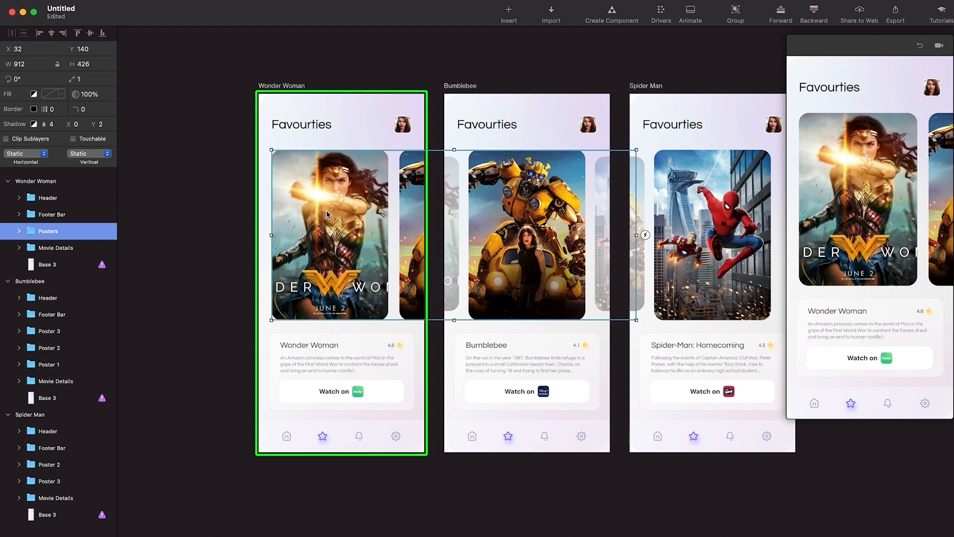
{"action": "left_click", "coordinate": [23, 157]}
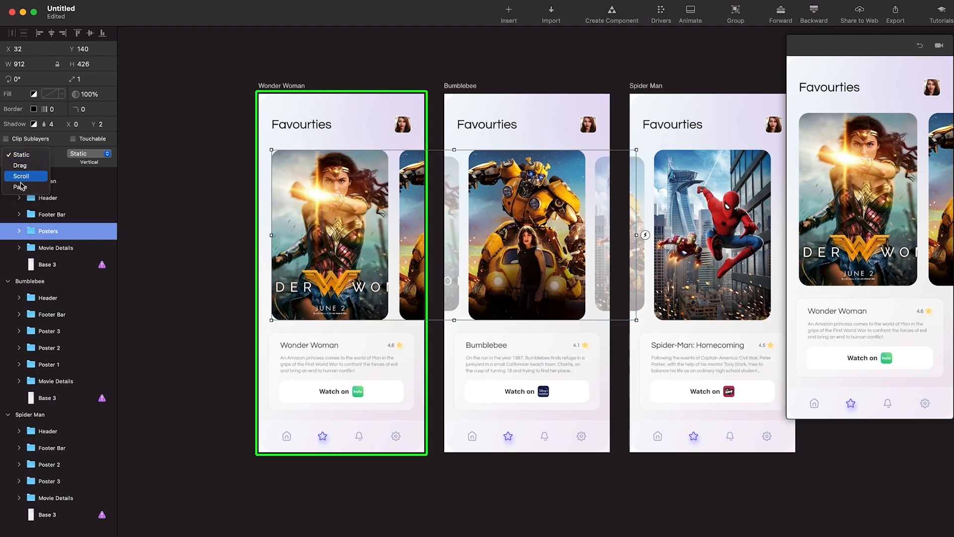
{"action": "left_click", "coordinate": [17, 191]}
{"action": "mouse_move", "coordinate": [890, 199]}
{"action": "left_mouse_down"}
{"action": "mouse_move", "coordinate": [733, 199]}
{"action": "mouse_move", "coordinate": [906, 204]}
{"action": "left_mouse_up"}
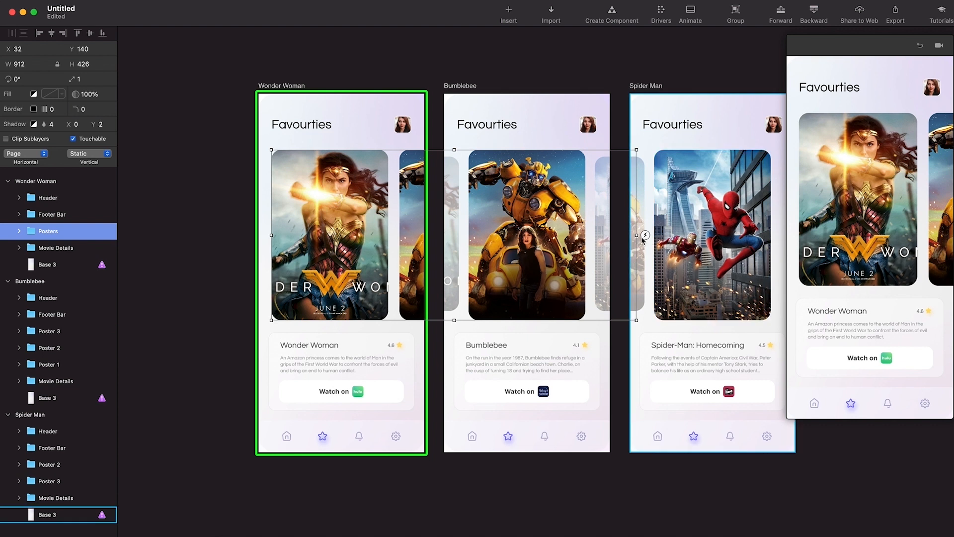
Narrow the Posters group to a width of 288, testing the poster paging in the preview between adjustments.
{"action": "left_click_drag", "start_coordinate": [637, 235], "coordinate": [415, 224]}
{"action": "left_click_drag", "start_coordinate": [890, 222], "coordinate": [820, 215]}
{"action": "mouse_move", "coordinate": [886, 218]}
{"action": "left_mouse_down"}
{"action": "mouse_move", "coordinate": [929, 219]}
{"action": "mouse_move", "coordinate": [867, 223]}
{"action": "mouse_move", "coordinate": [879, 222]}
{"action": "left_mouse_up"}
{"action": "mouse_move", "coordinate": [272, 235]}
{"action": "left_mouse_down"}
{"action": "mouse_move", "coordinate": [255, 234]}
{"action": "mouse_move", "coordinate": [271, 235]}
{"action": "left_mouse_up"}
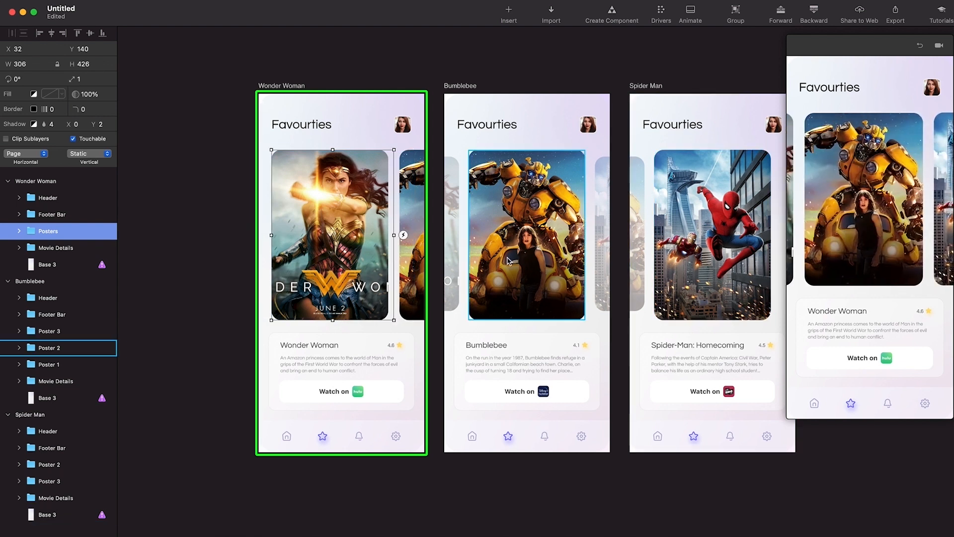
{"action": "left_click_drag", "start_coordinate": [393, 235], "coordinate": [388, 235]}
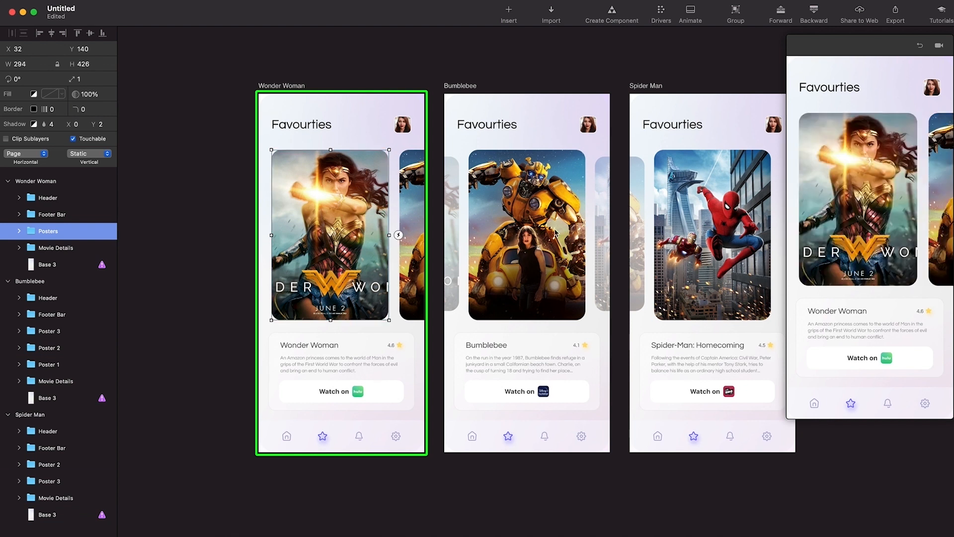
{"action": "left_click_drag", "start_coordinate": [859, 233], "coordinate": [835, 233]}
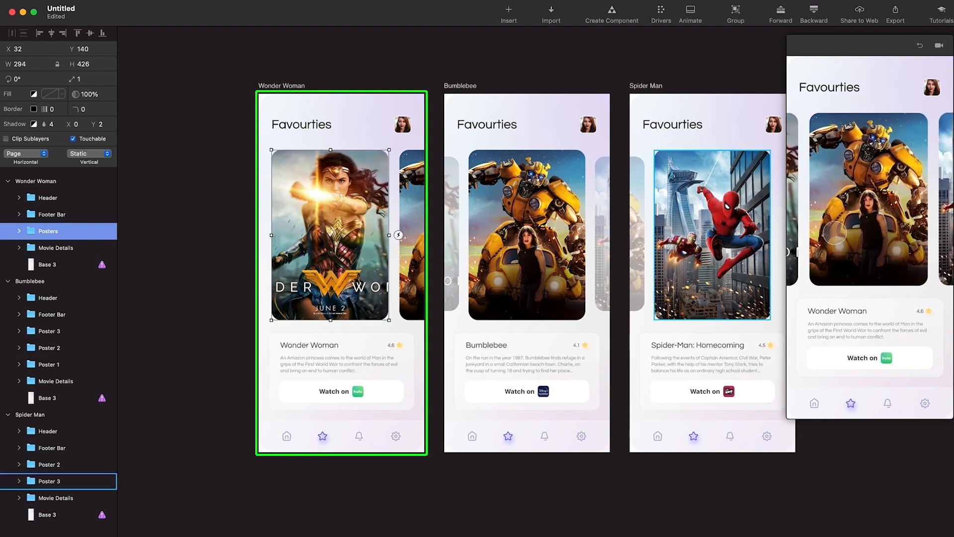
{"action": "left_click_drag", "start_coordinate": [389, 235], "coordinate": [386, 235]}
{"action": "left_click_drag", "start_coordinate": [825, 225], "coordinate": [794, 224]}
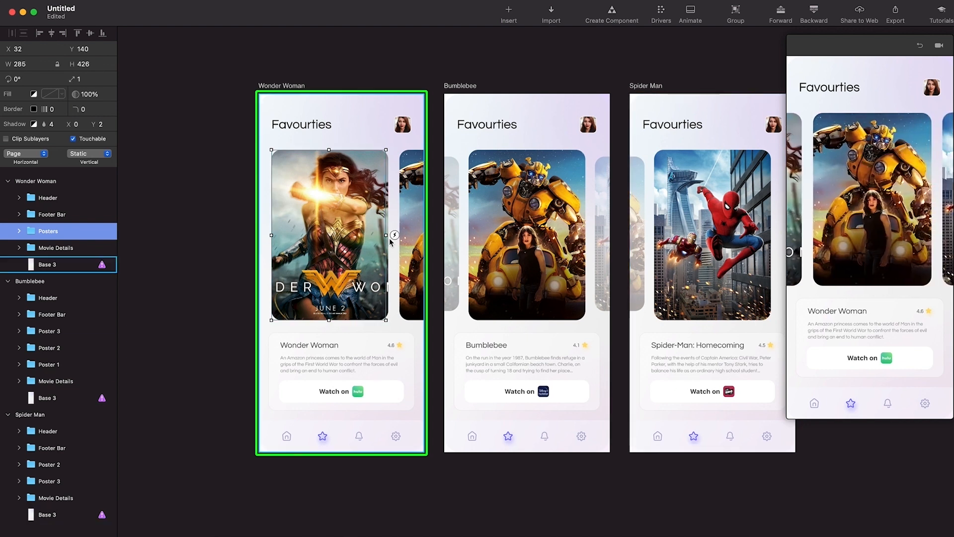
{"action": "scroll", "coordinate": [388, 234], "scroll_direction": "up", "scroll_amount": 5}
{"action": "left_click_drag", "start_coordinate": [385, 240], "coordinate": [389, 235]}
{"action": "left_click_drag", "start_coordinate": [877, 214], "coordinate": [818, 214]}
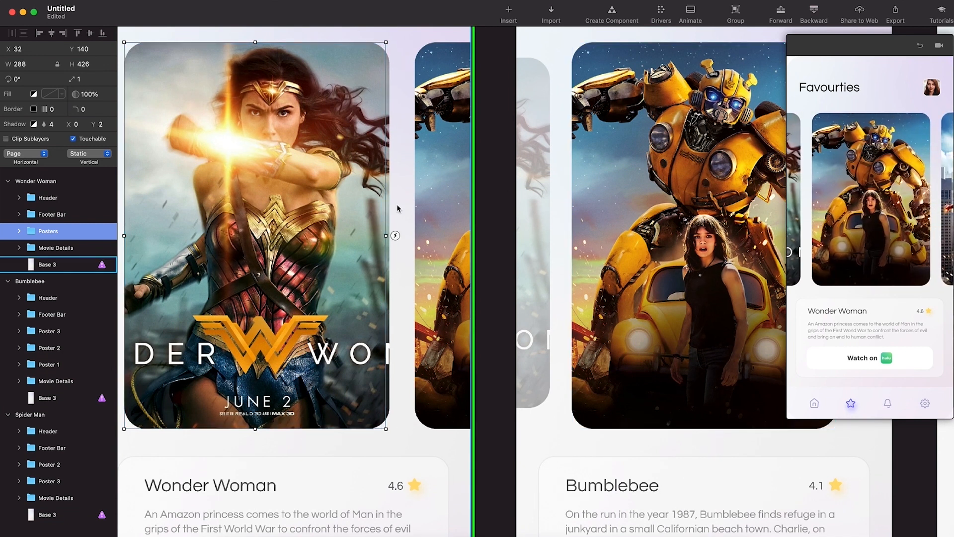
Swipe the poster carousel back and forth in the preview to check how each poster snaps into place.
{"action": "scroll", "coordinate": [398, 209], "scroll_direction": "down", "scroll_amount": 5}
{"action": "scroll", "coordinate": [397, 208], "scroll_direction": "left", "scroll_amount": 2}
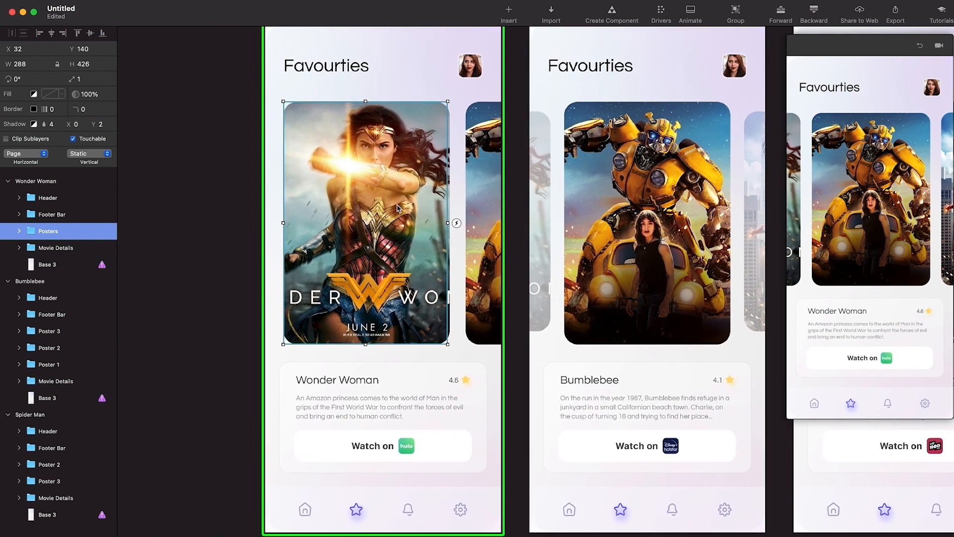
{"action": "scroll", "coordinate": [398, 208], "scroll_direction": "down", "scroll_amount": 2}
{"action": "scroll", "coordinate": [451, 217], "scroll_direction": "right", "scroll_amount": 2}
{"action": "scroll", "coordinate": [452, 217], "scroll_direction": "down", "scroll_amount": 1}
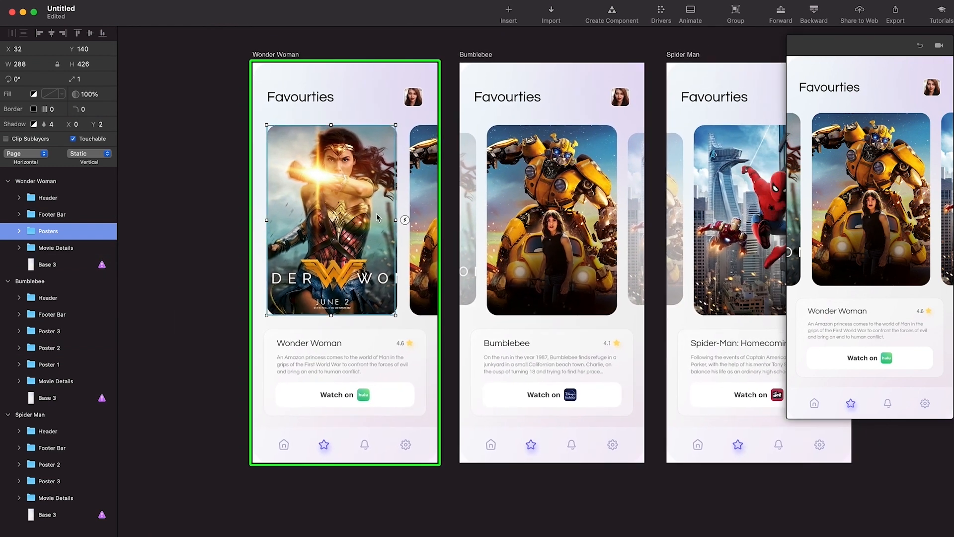
{"action": "left_click_drag", "start_coordinate": [900, 226], "coordinate": [824, 215]}
{"action": "left_click_drag", "start_coordinate": [898, 215], "coordinate": [937, 214]}
{"action": "left_click_drag", "start_coordinate": [869, 215], "coordinate": [922, 214]}
{"action": "left_click_drag", "start_coordinate": [856, 214], "coordinate": [815, 215]}
{"action": "mouse_move", "coordinate": [910, 218]}
{"action": "left_mouse_down"}
{"action": "mouse_move", "coordinate": [830, 218]}
{"action": "mouse_move", "coordinate": [912, 219]}
{"action": "left_mouse_up"}
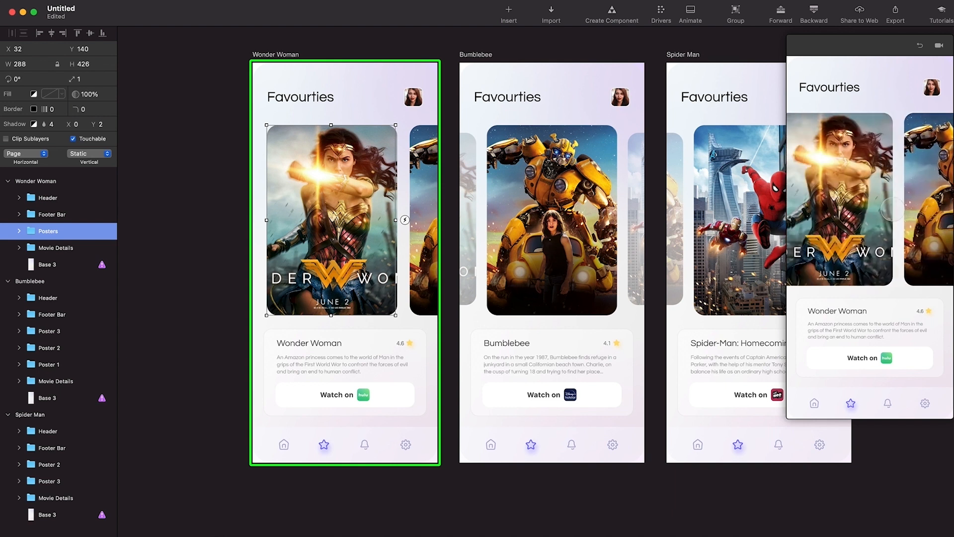
Show the Drivers timeline for the Posters group's Scroll X and enlarge it, keeping all three artboards in view.
{"action": "scroll", "coordinate": [363, 230], "scroll_direction": "down", "scroll_amount": 2}
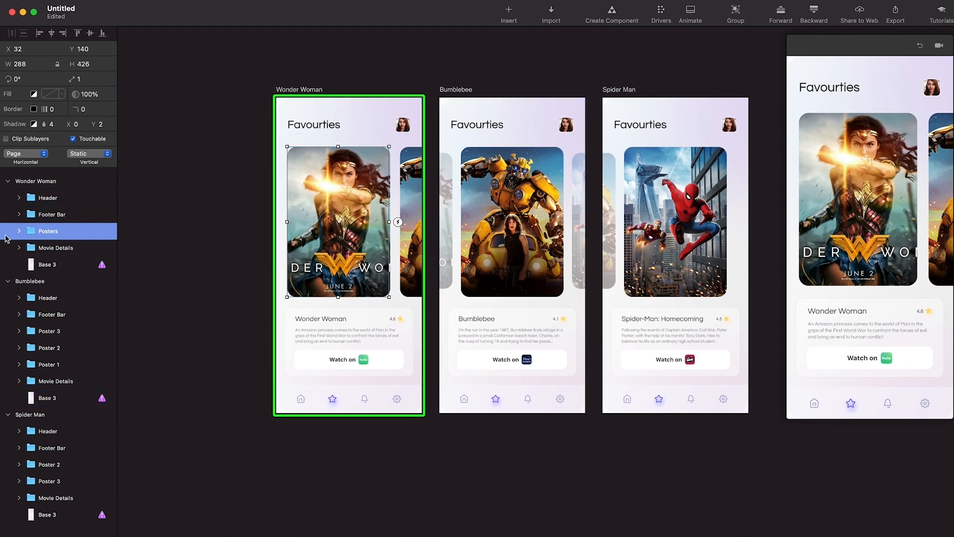
{"action": "scroll", "coordinate": [572, 44], "scroll_direction": "up", "scroll_amount": 2}
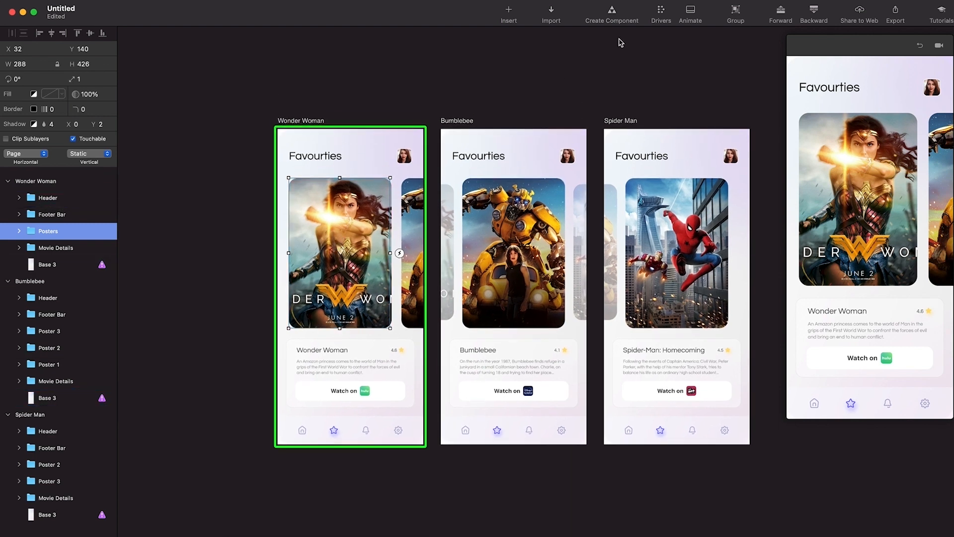
{"action": "left_click", "coordinate": [660, 13]}
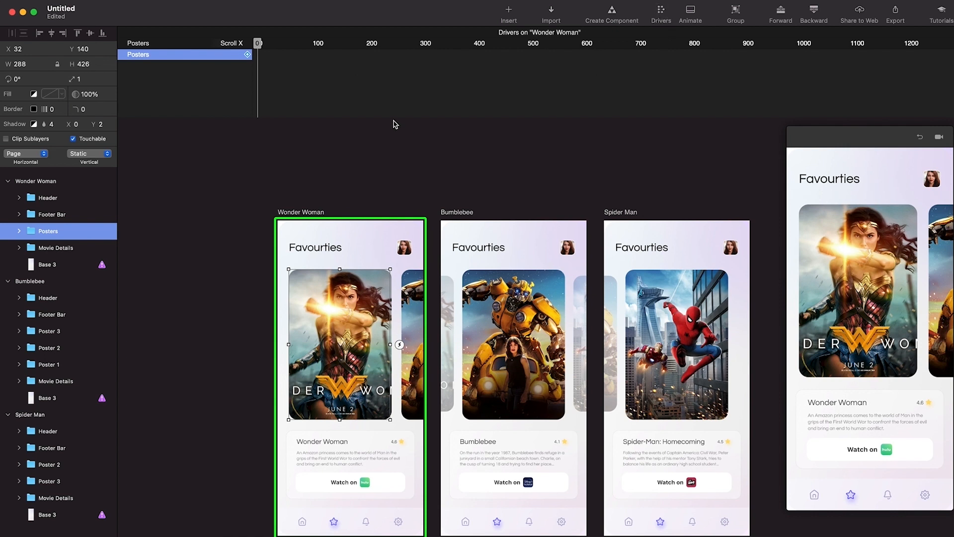
{"action": "left_click_drag", "start_coordinate": [394, 118], "coordinate": [396, 168]}
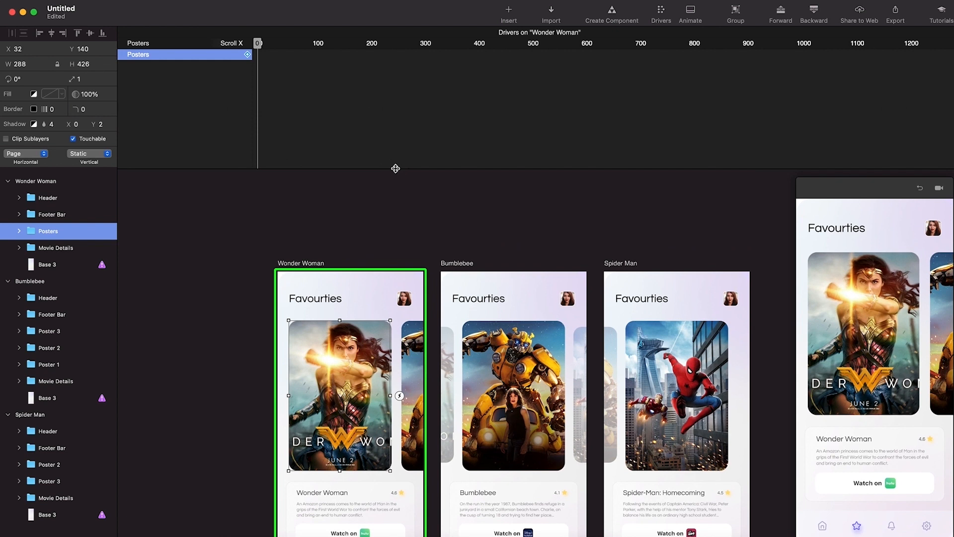
{"action": "scroll", "coordinate": [401, 390], "scroll_direction": "down", "scroll_amount": 3}
{"action": "scroll", "coordinate": [401, 390], "scroll_direction": "right", "scroll_amount": 1}
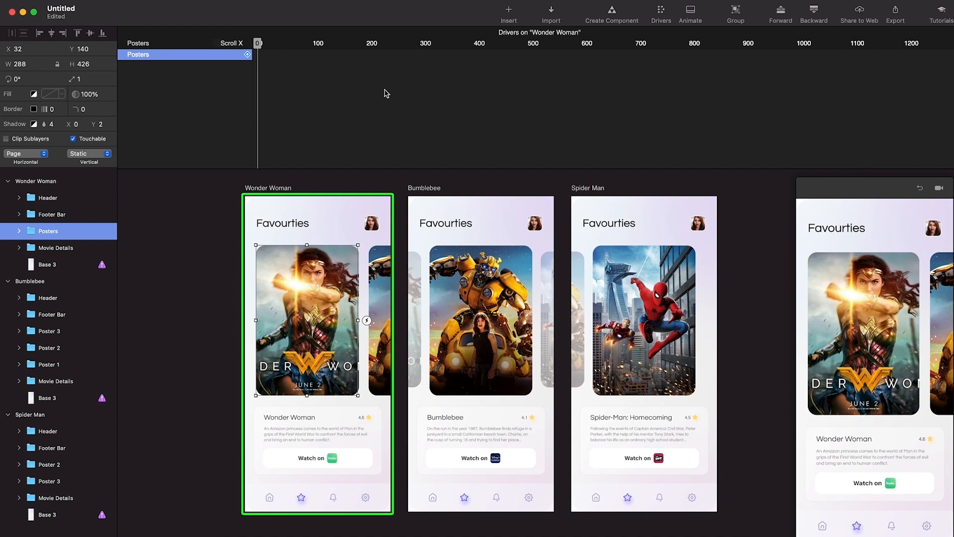
Examine the Animate timeline at several time scales and hide it again.
{"action": "left_click", "coordinate": [690, 7]}
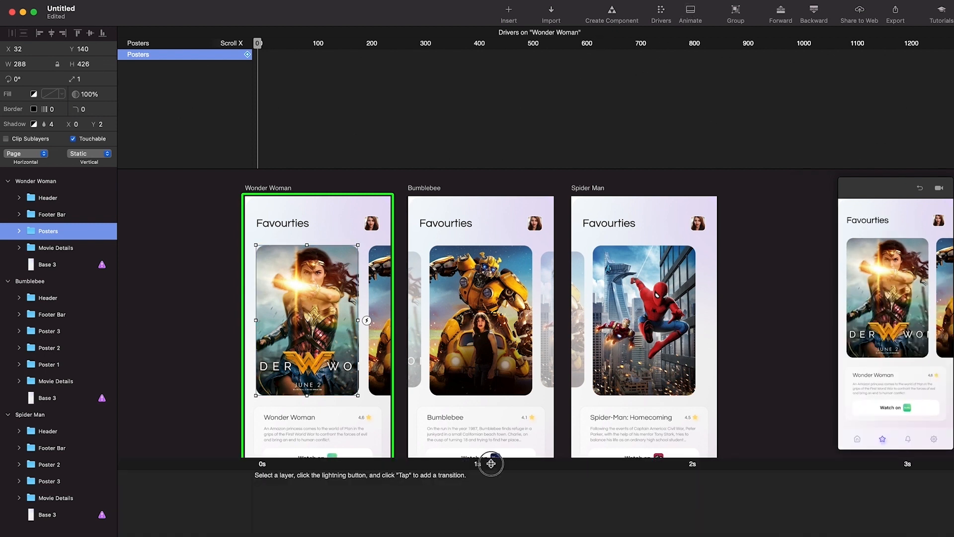
{"action": "left_click_drag", "start_coordinate": [491, 463], "coordinate": [495, 277]}
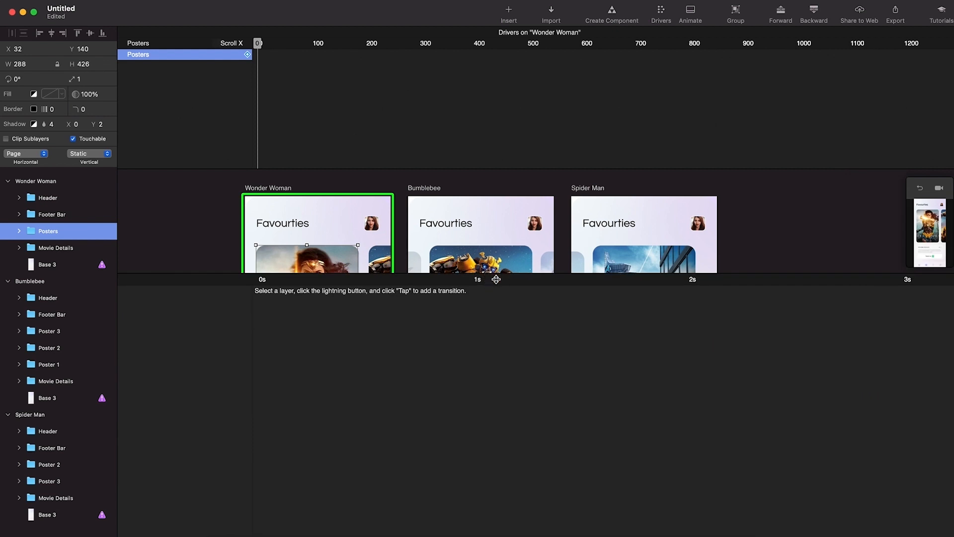
{"action": "left_click", "coordinate": [303, 220]}
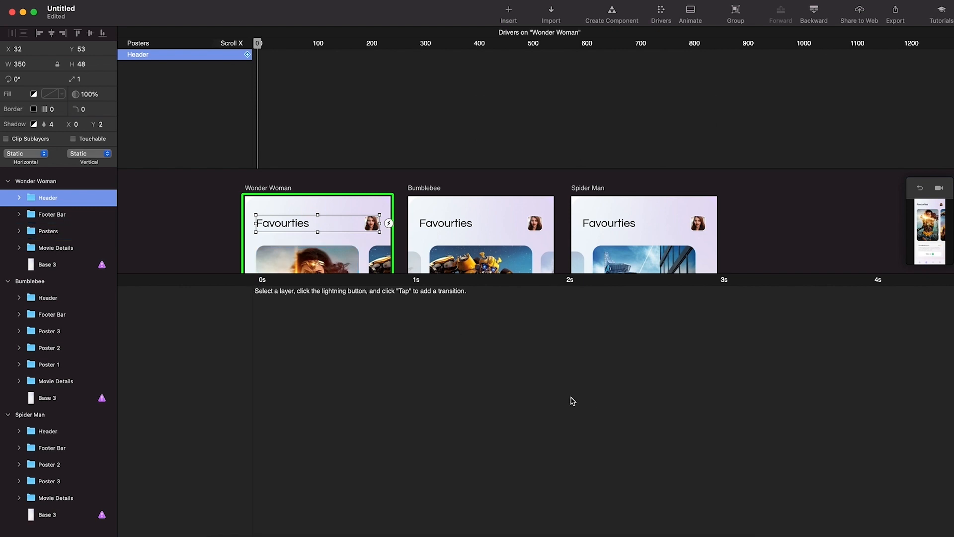
{"action": "scroll", "coordinate": [312, 346], "scroll_direction": "down", "scroll_amount": 5}
{"action": "scroll", "coordinate": [312, 346], "scroll_direction": "up", "scroll_amount": 3}
{"action": "scroll", "coordinate": [312, 346], "scroll_direction": "left", "scroll_amount": 3}
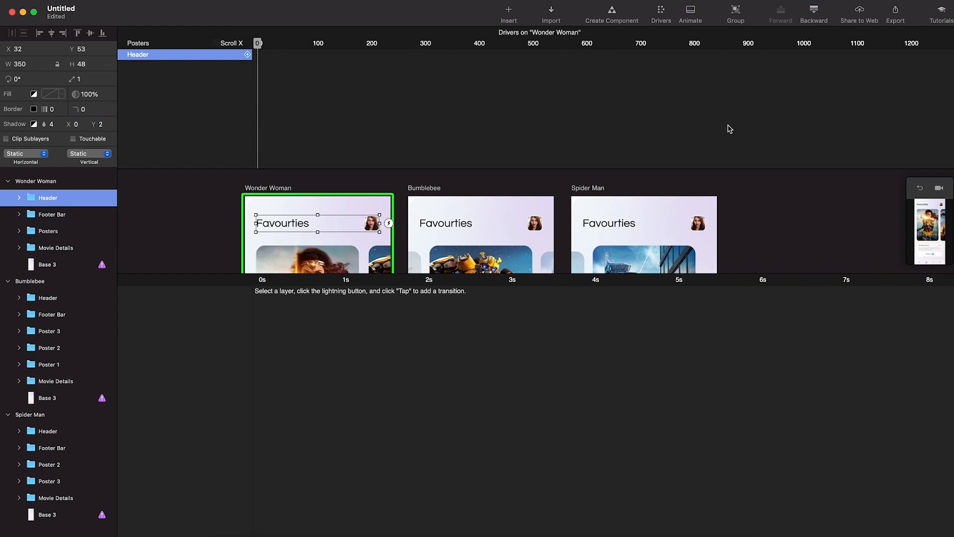
{"action": "left_click", "coordinate": [692, 11]}
Bring the driver timeline's negative scroll range into view and select Poster 1 inside the Wonder Woman artboard's Posters group.
{"action": "scroll", "coordinate": [432, 118], "scroll_direction": "left", "scroll_amount": 6}
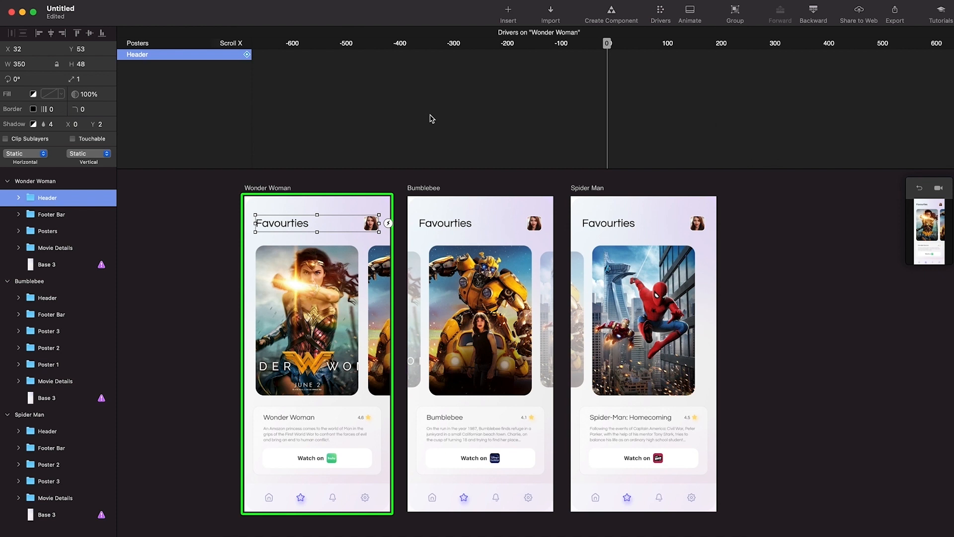
{"action": "scroll", "coordinate": [432, 118], "scroll_direction": "right", "scroll_amount": 3}
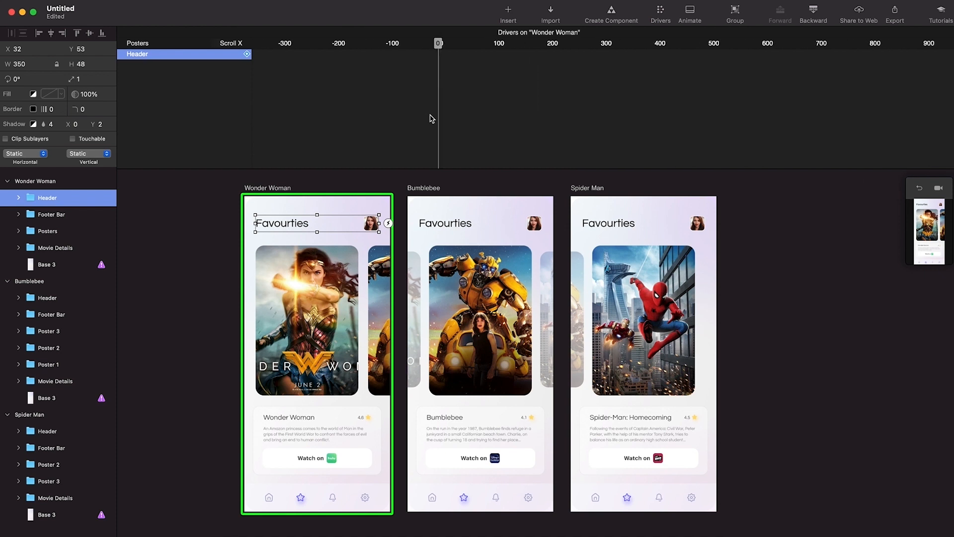
{"action": "left_click_drag", "start_coordinate": [434, 44], "coordinate": [432, 128]}
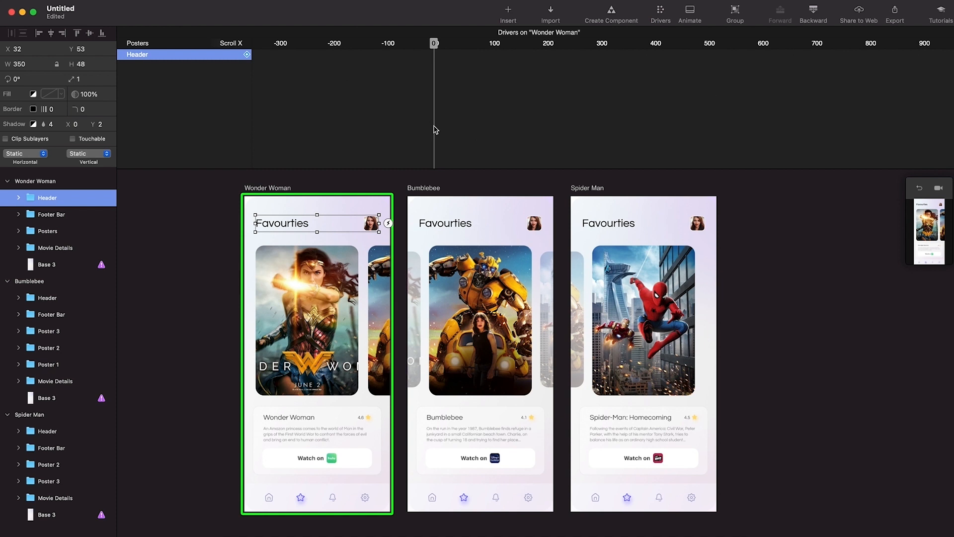
{"action": "left_click", "coordinate": [333, 322]}
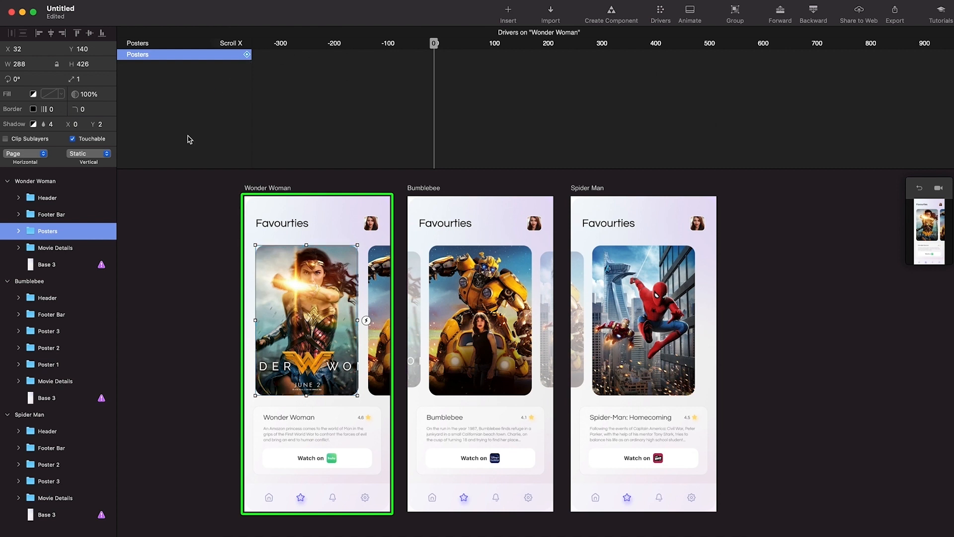
{"action": "left_click", "coordinate": [23, 231]}
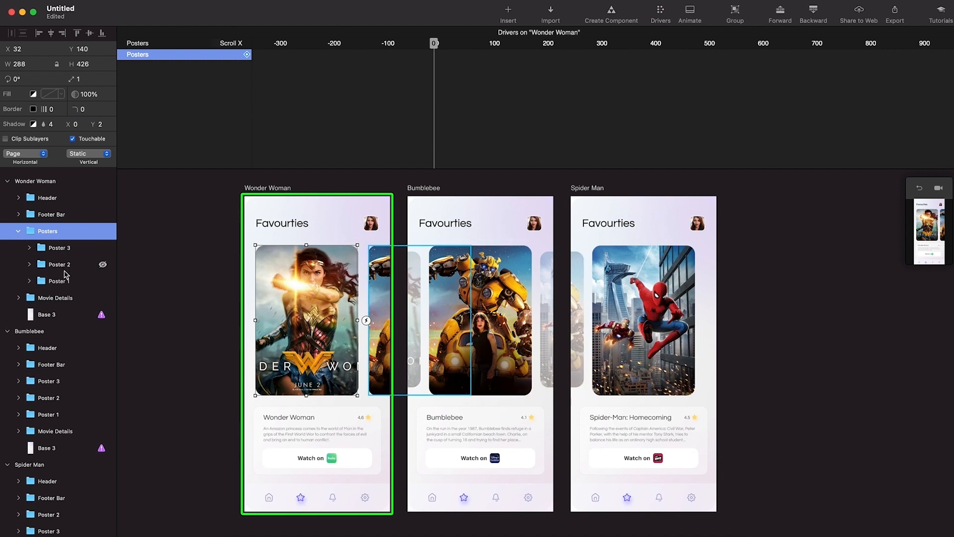
{"action": "left_click", "coordinate": [59, 264]}
{"action": "left_click", "coordinate": [54, 282]}
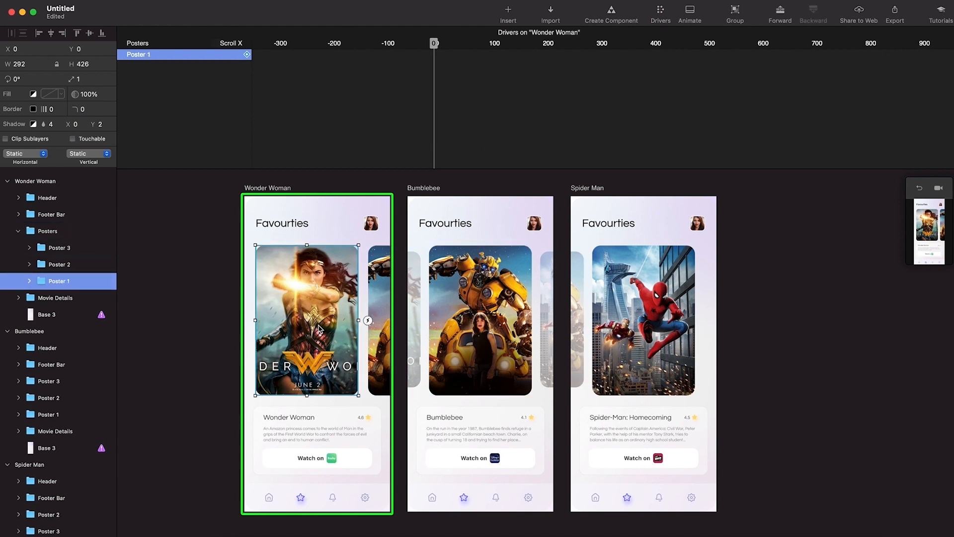
{"action": "left_click", "coordinate": [247, 55]}
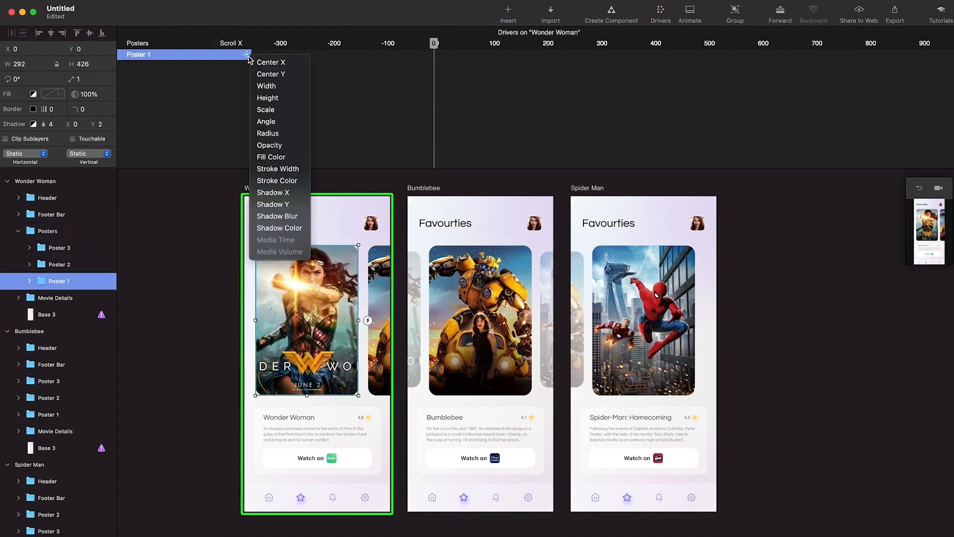
{"action": "left_click", "coordinate": [242, 59]}
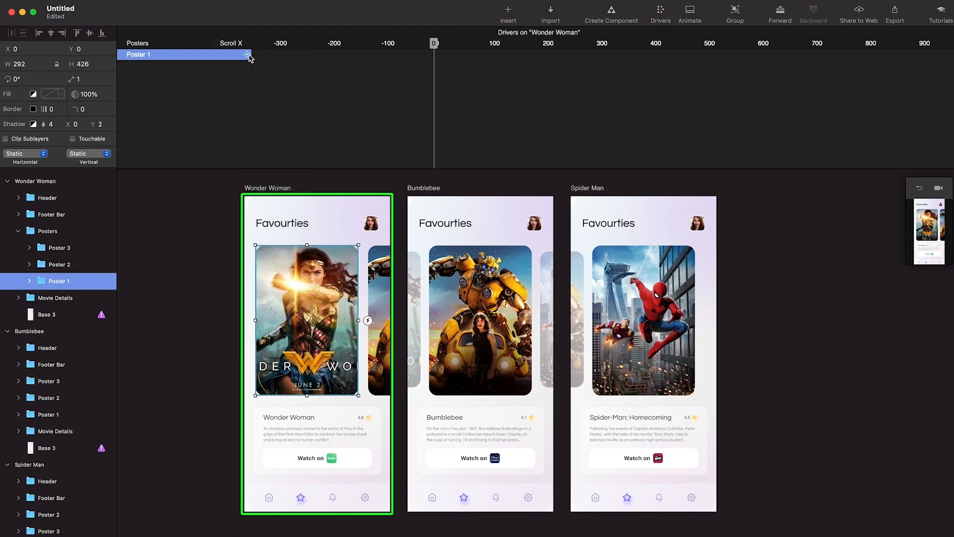
{"action": "left_click", "coordinate": [248, 55]}
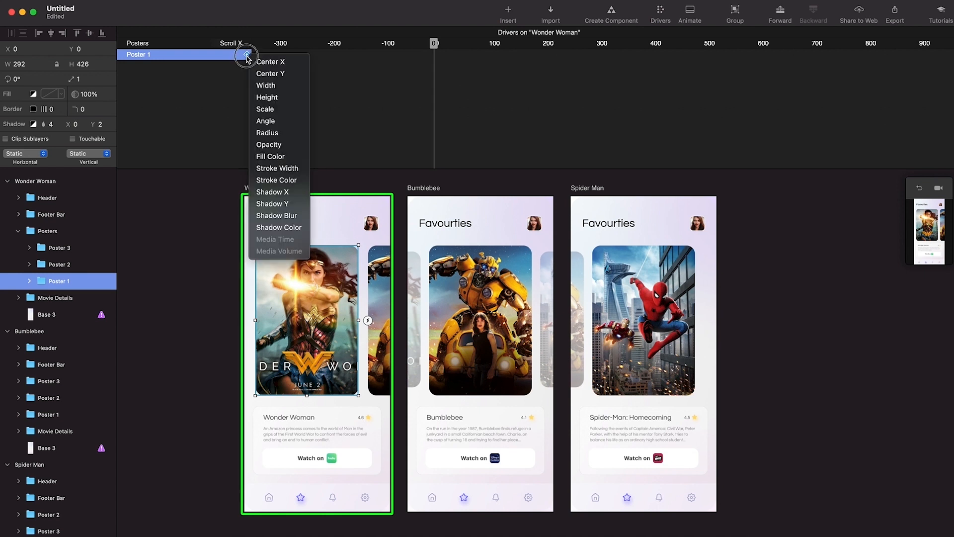
{"action": "left_click", "coordinate": [247, 57]}
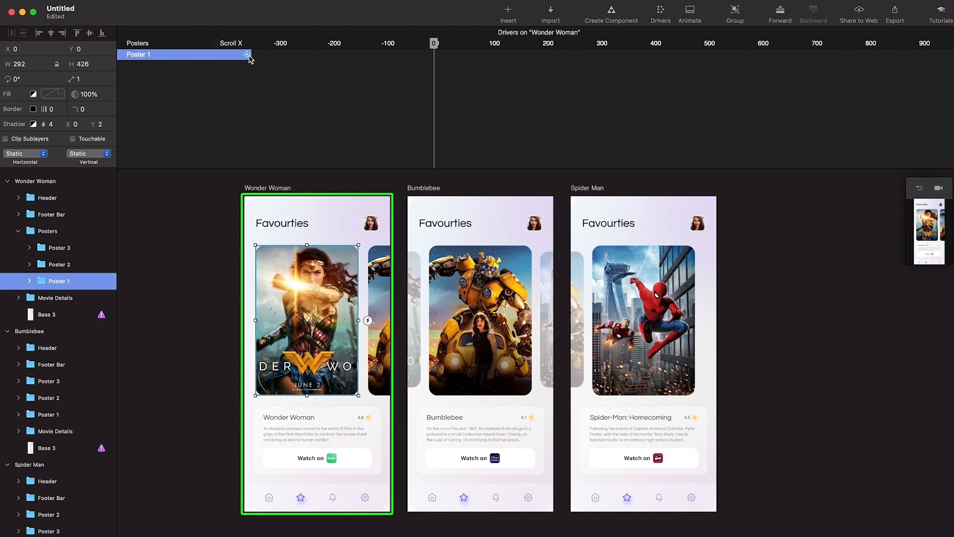
{"action": "left_click", "coordinate": [247, 56]}
{"action": "left_click", "coordinate": [247, 57]}
Add Scale and Opacity drivers to Poster 1 with keyframes at scroll position 0.
{"action": "left_click", "coordinate": [247, 56]}
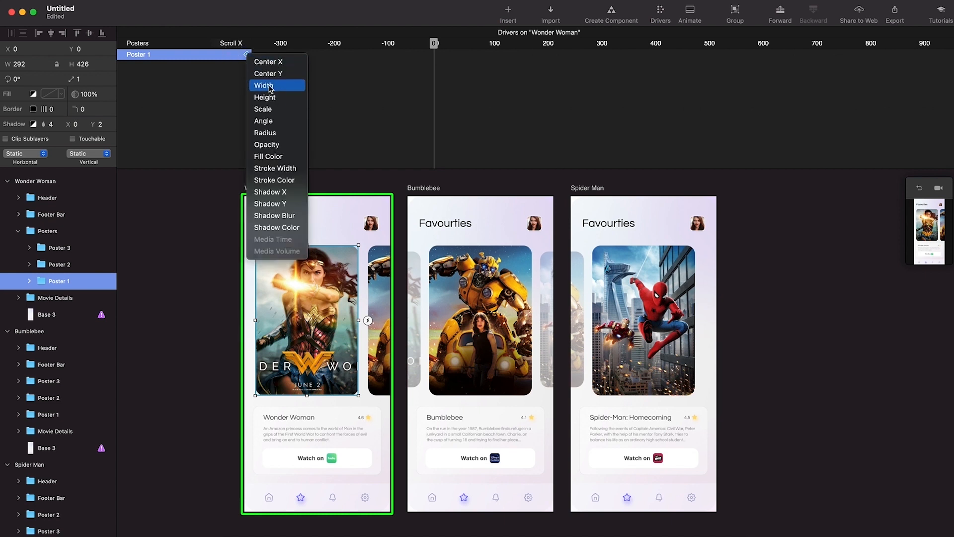
{"action": "left_click", "coordinate": [264, 108]}
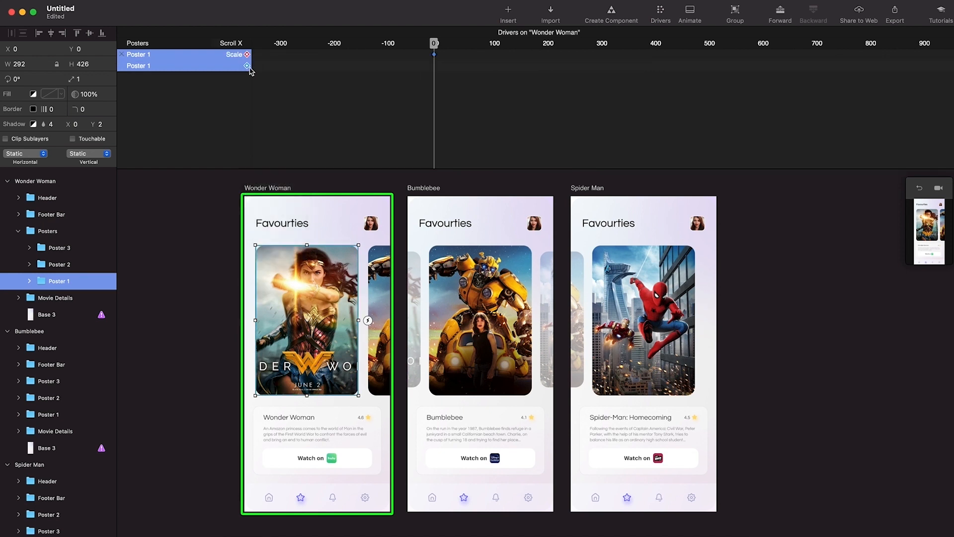
{"action": "left_click", "coordinate": [247, 66]}
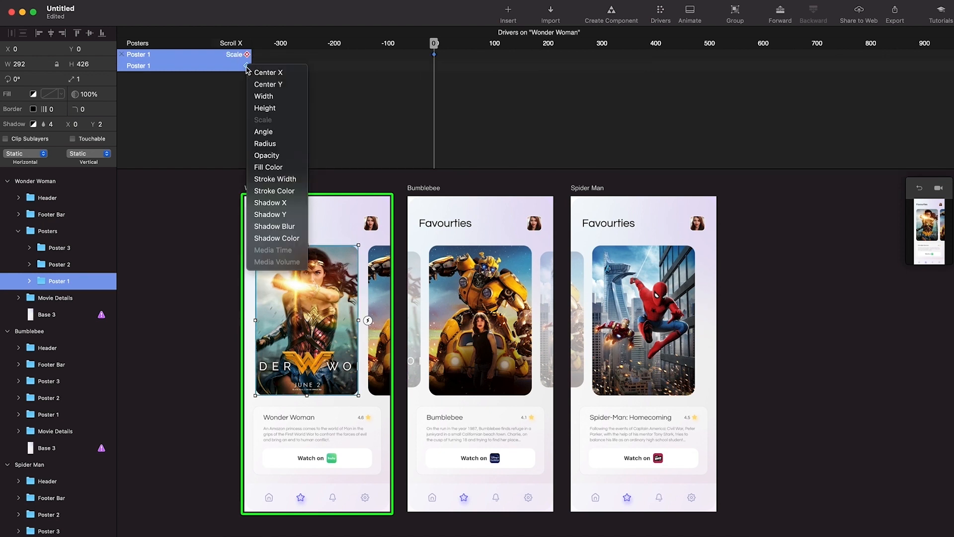
{"action": "left_click", "coordinate": [277, 155]}
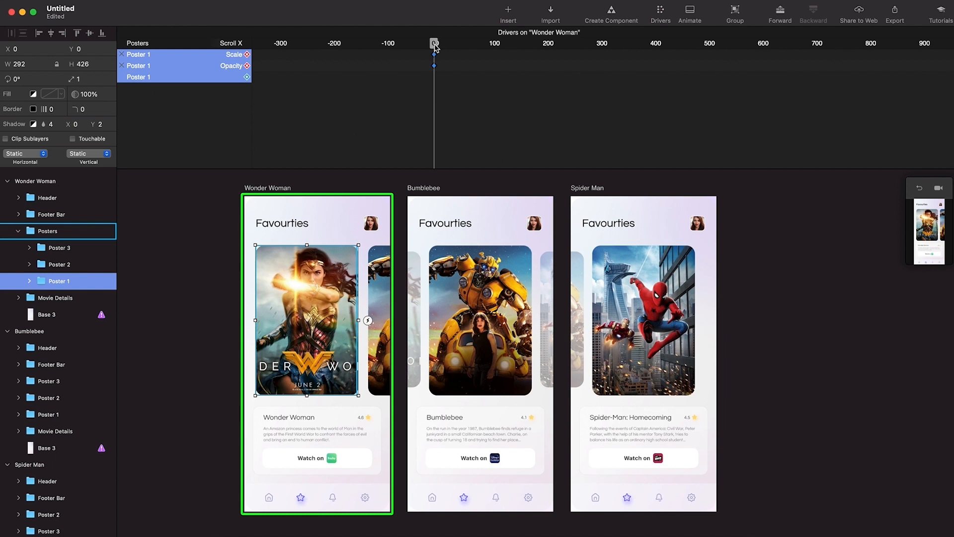
Move the driver timeline to scroll position 290 and set Poster 1's opacity there to 50%.
{"action": "left_click_drag", "start_coordinate": [435, 45], "coordinate": [592, 46]}
{"action": "left_click", "coordinate": [592, 63]}
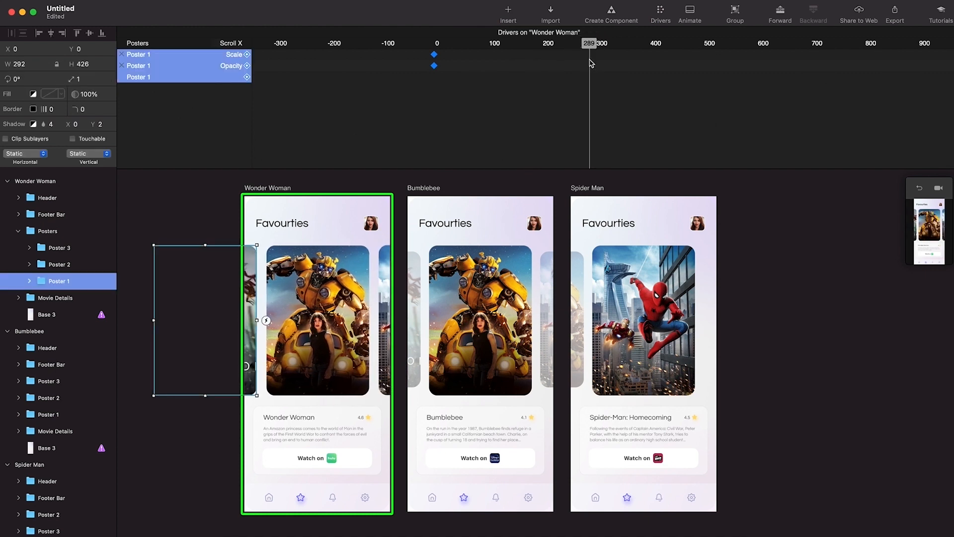
{"action": "left_click", "coordinate": [590, 47]}
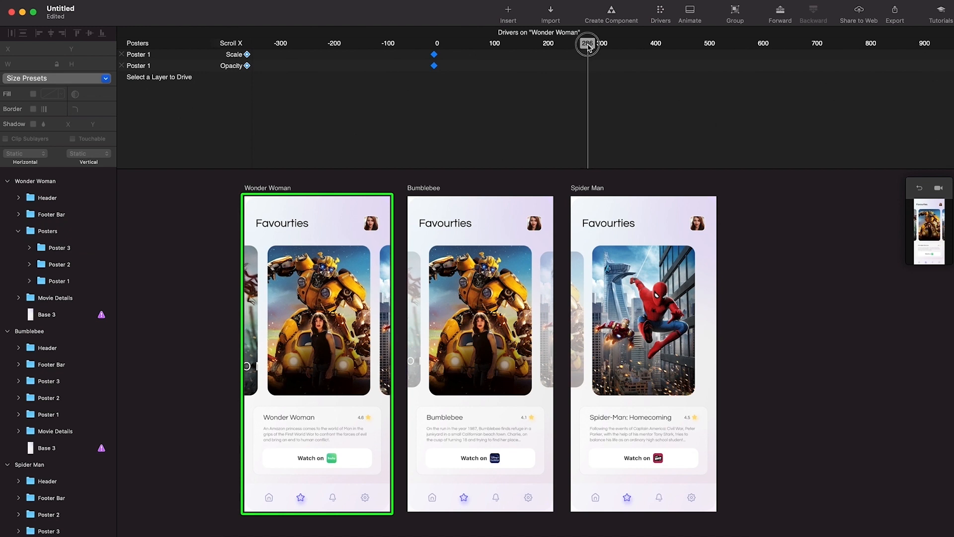
{"action": "left_click_drag", "start_coordinate": [590, 45], "coordinate": [591, 46]}
{"action": "left_click", "coordinate": [253, 320]}
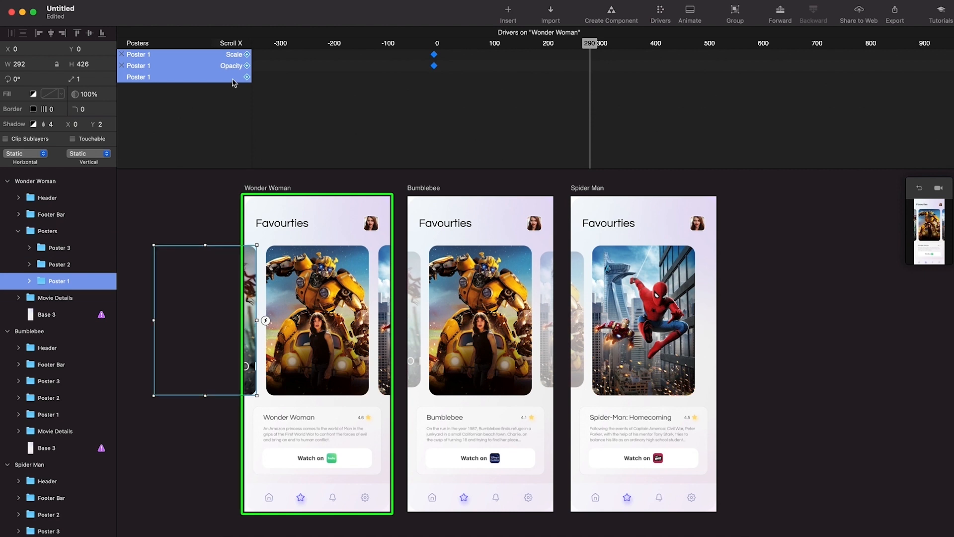
{"action": "left_click", "coordinate": [91, 95]}
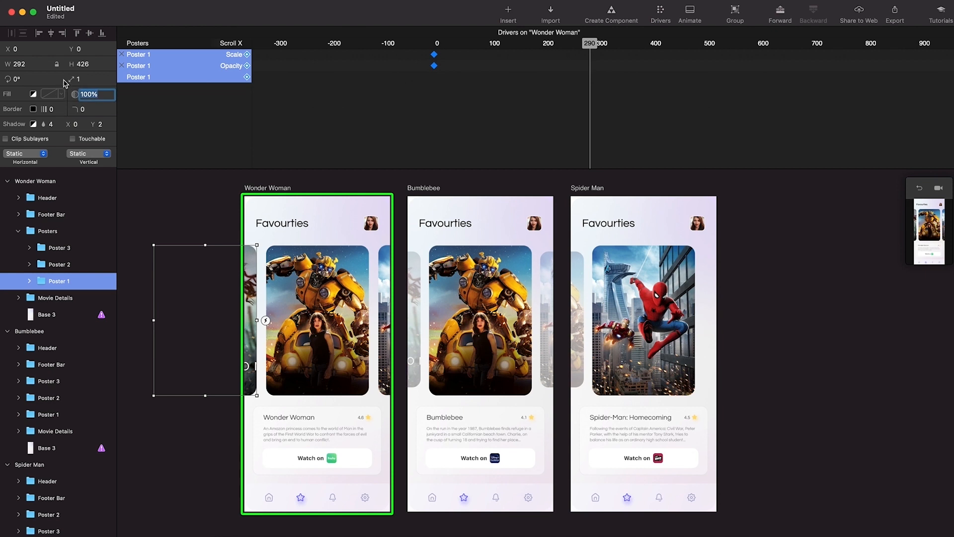
{"action": "type", "text": "50"}
{"action": "key", "text": "Return"}
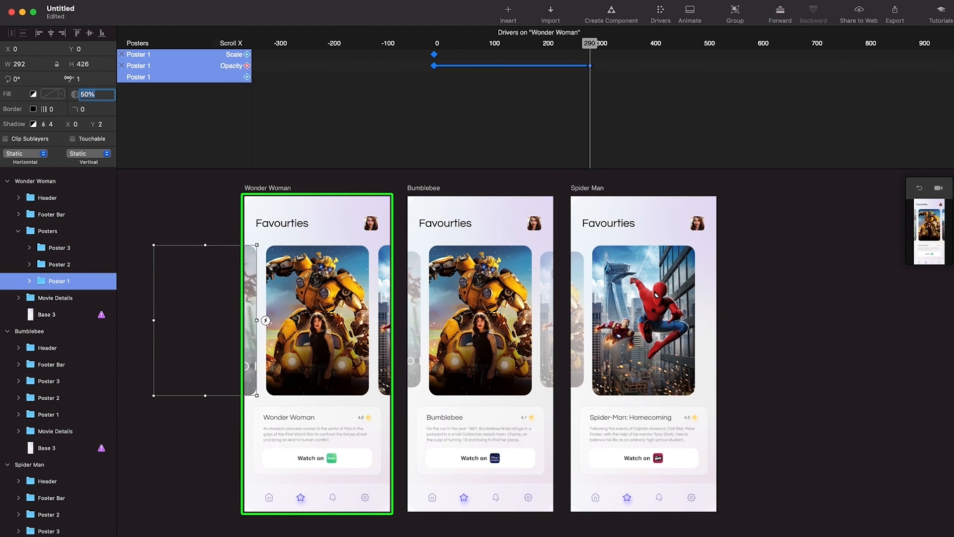
{"action": "type", "text": "30"}
{"action": "key", "text": "Return"}
{"action": "type", "text": "40"}
{"action": "key", "text": "Return"}
Set Poster 1's scale to 0.9 at scroll position 290.
{"action": "left_click", "coordinate": [86, 79]}
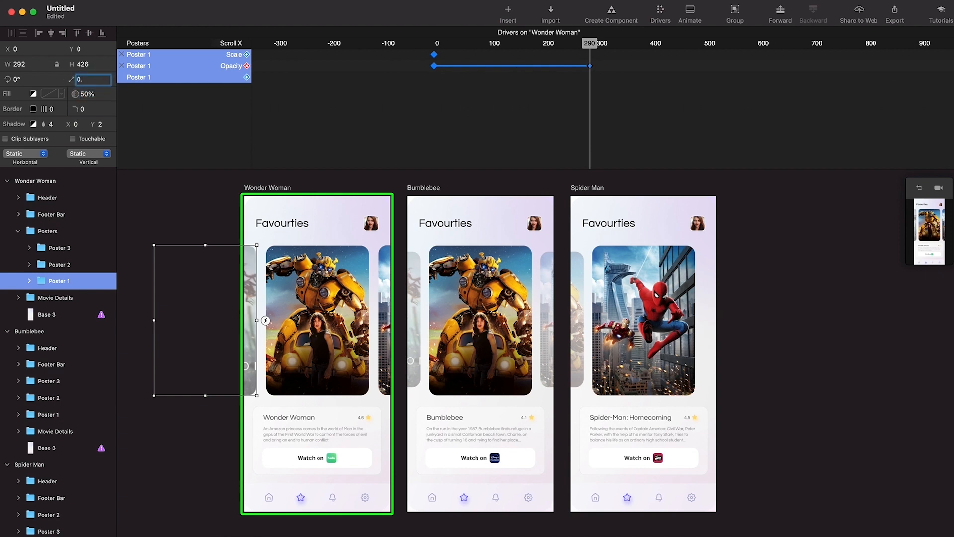
{"action": "key", "text": "Return"}
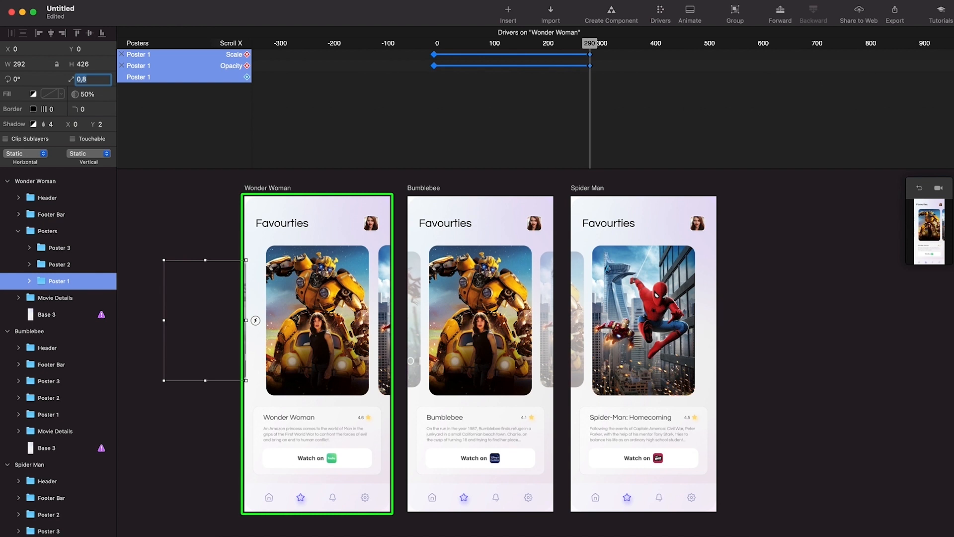
{"action": "key", "text": "Return"}
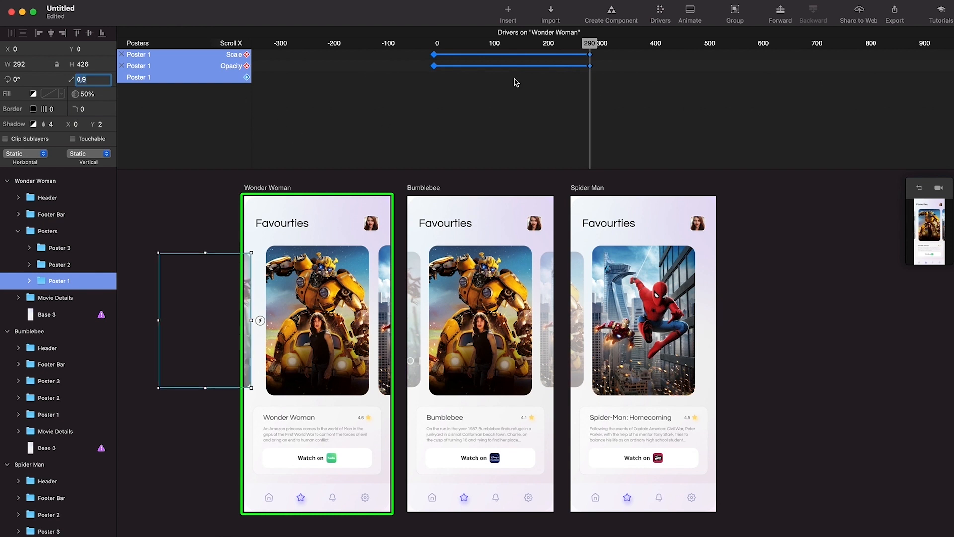
Add a Center X driver to Poster 1 with a keyframe at scroll position 0.
{"action": "left_click", "coordinate": [436, 43]}
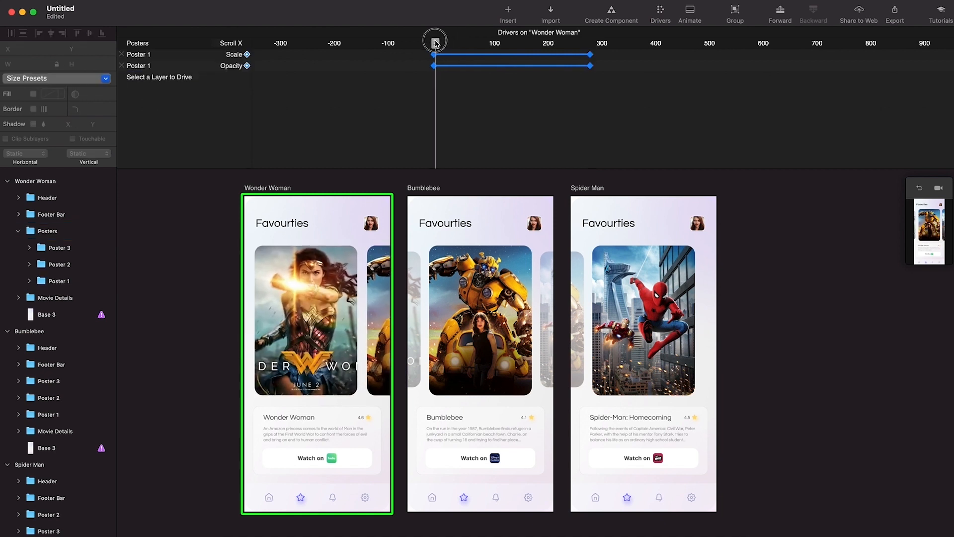
{"action": "left_click", "coordinate": [235, 64]}
{"action": "left_click", "coordinate": [258, 89]}
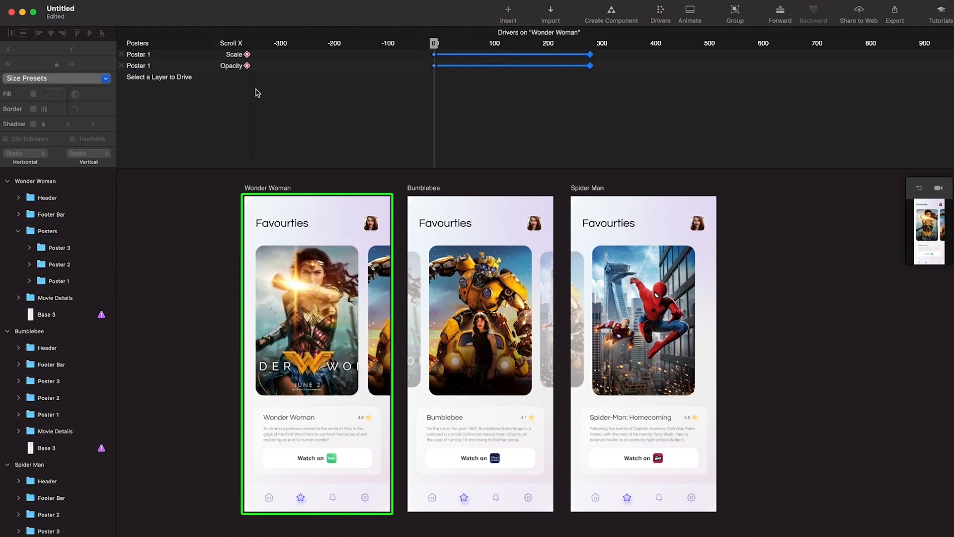
{"action": "left_click", "coordinate": [62, 280]}
{"action": "left_click", "coordinate": [247, 77]}
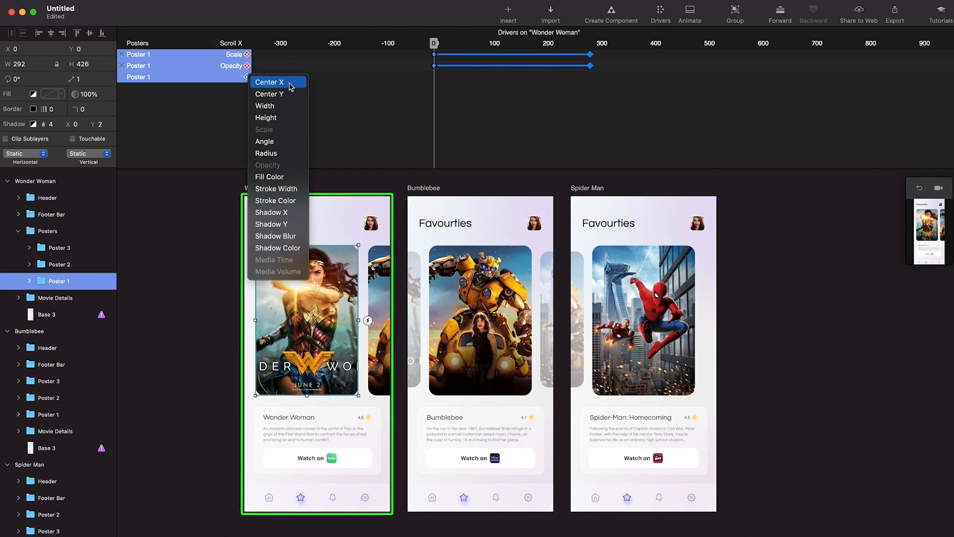
{"action": "left_click", "coordinate": [291, 87]}
At scroll position 290, shift Poster 1 horizontally to X 18.
{"action": "left_click_drag", "start_coordinate": [434, 43], "coordinate": [591, 48]}
{"action": "left_click", "coordinate": [247, 319]}
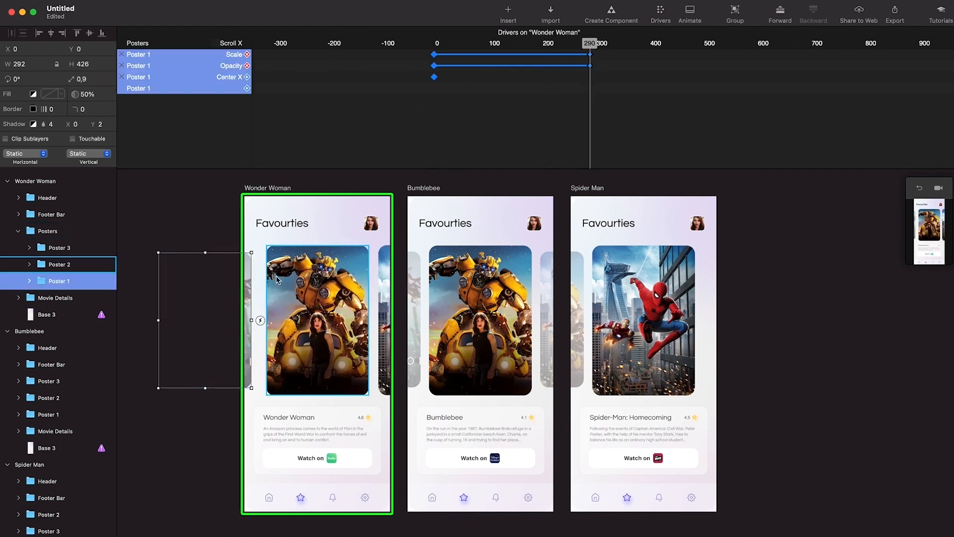
{"action": "key", "text": "shift+Right"}
{"action": "key", "text": "shift+Right"}
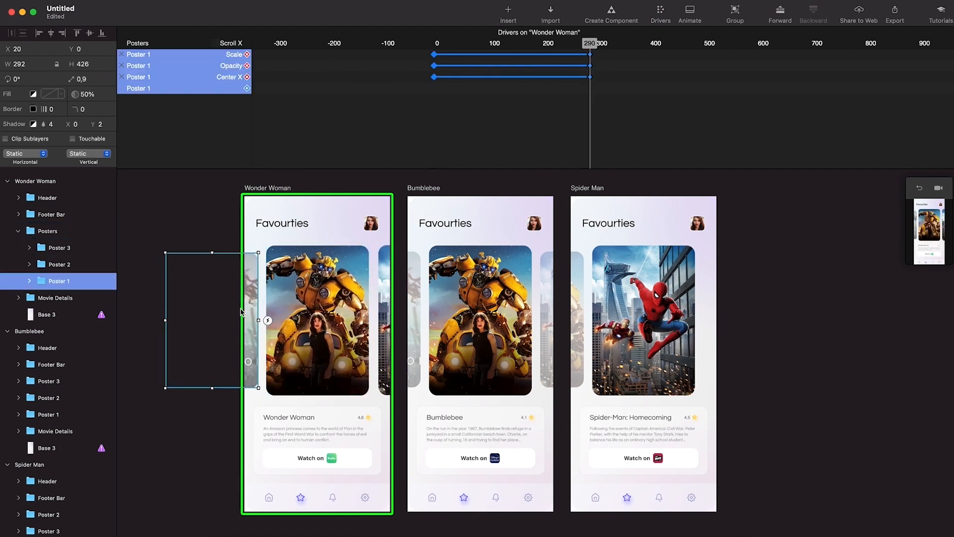
{"action": "key", "text": "Left"}
{"action": "key", "text": "Left"}
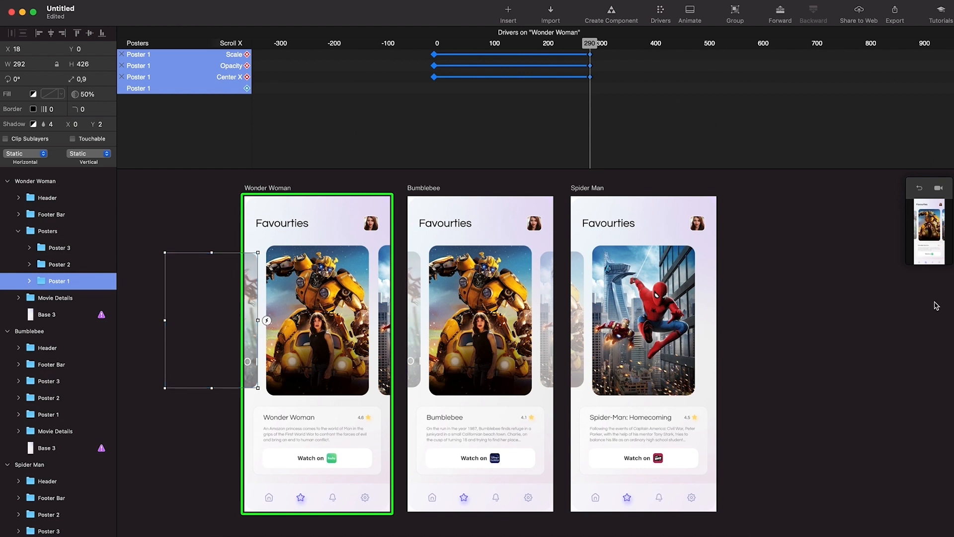
Enlarge the preview and swipe the carousel between the Wonder Woman and Bumblebee posters to test Poster 1's transition.
{"action": "left_click", "coordinate": [906, 267]}
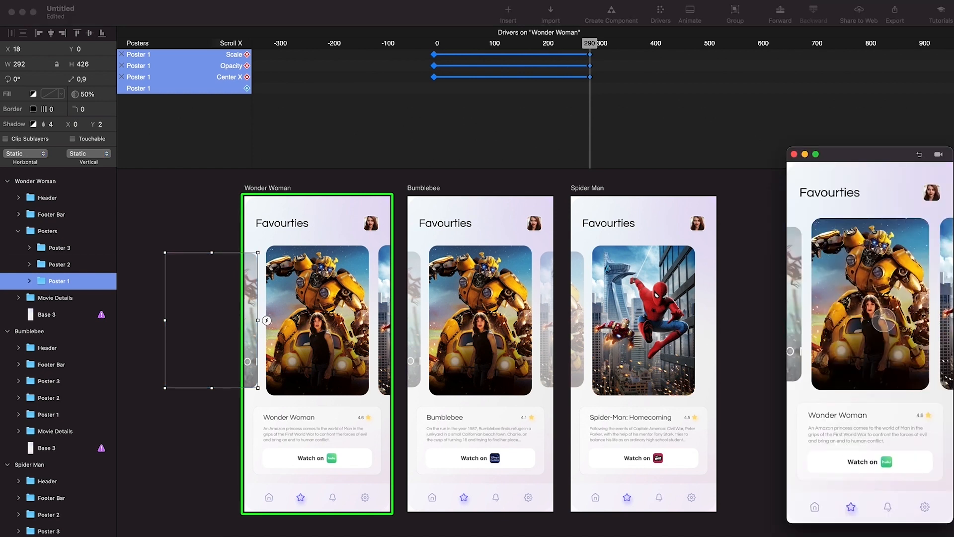
{"action": "left_click_drag", "start_coordinate": [870, 259], "coordinate": [771, 302]}
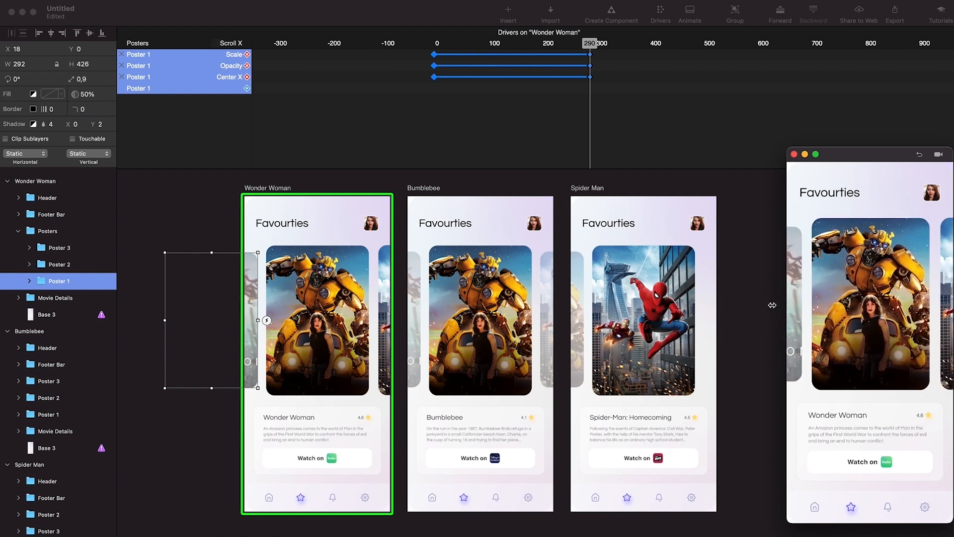
{"action": "left_click", "coordinate": [820, 296]}
{"action": "mouse_move", "coordinate": [820, 296]}
{"action": "left_mouse_down"}
{"action": "mouse_move", "coordinate": [856, 296]}
{"action": "mouse_move", "coordinate": [806, 296]}
{"action": "left_mouse_up"}
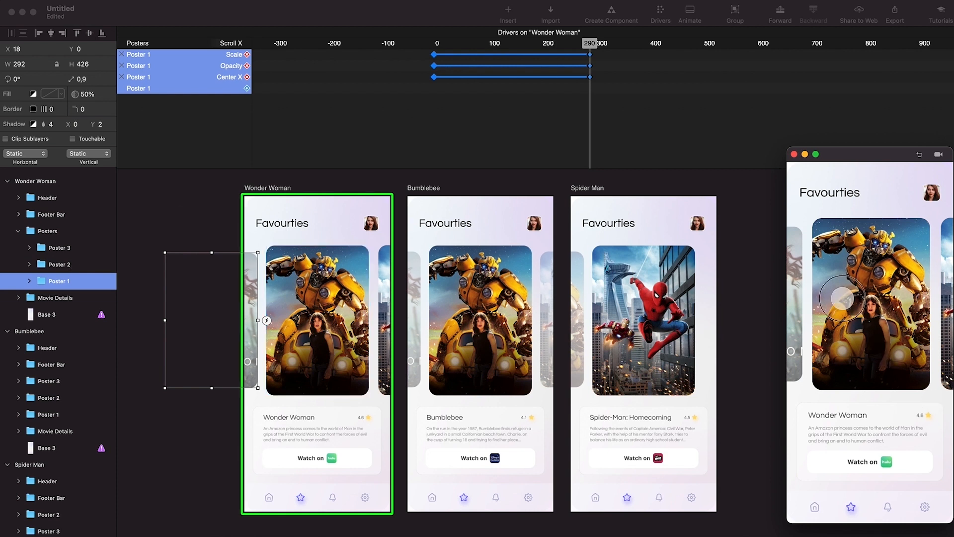
{"action": "left_click_drag", "start_coordinate": [856, 287], "coordinate": [920, 286]}
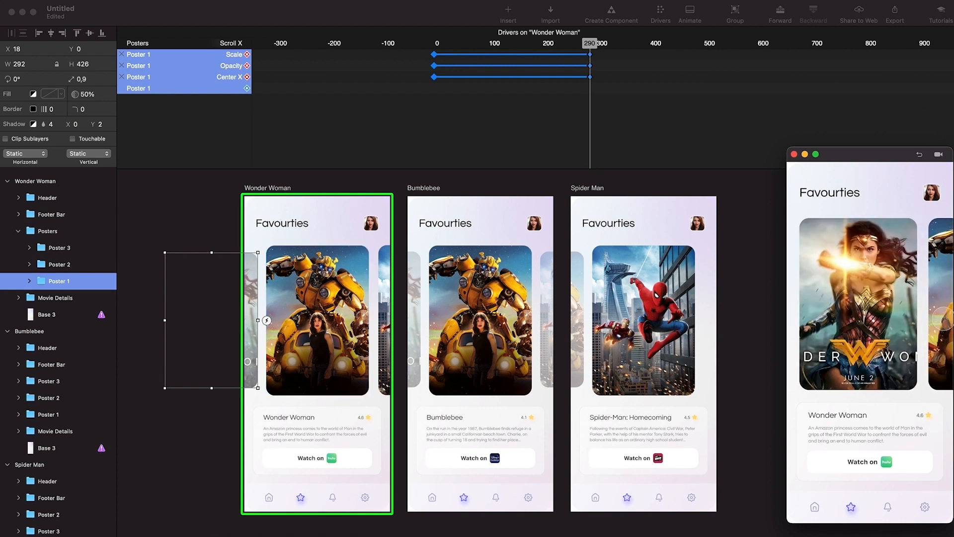
Add Center X, Scale and Opacity drivers to Poster 2 with keyframes at scroll position 290.
{"action": "left_click", "coordinate": [286, 316]}
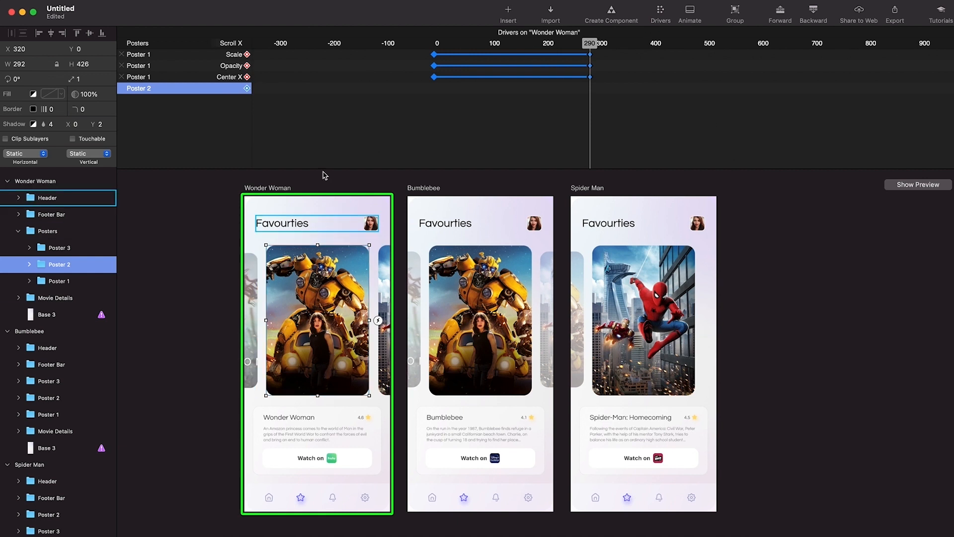
{"action": "left_click", "coordinate": [247, 89]}
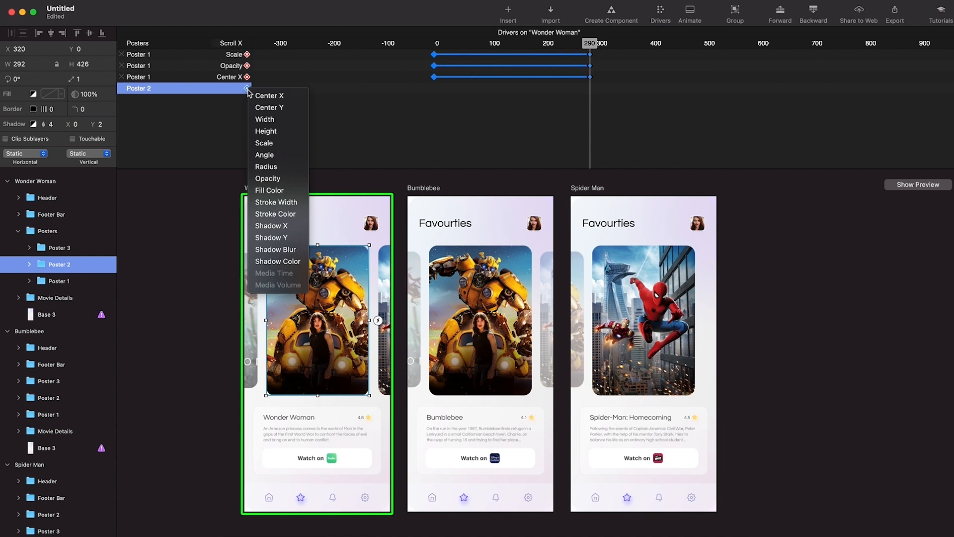
{"action": "left_click", "coordinate": [272, 98]}
{"action": "left_click", "coordinate": [247, 99]}
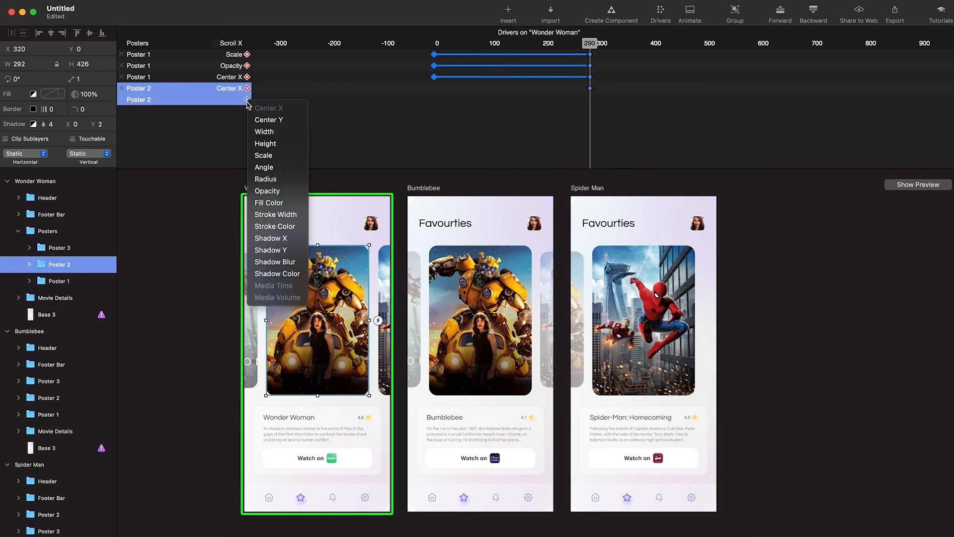
{"action": "left_click", "coordinate": [269, 156]}
{"action": "left_click", "coordinate": [247, 111]}
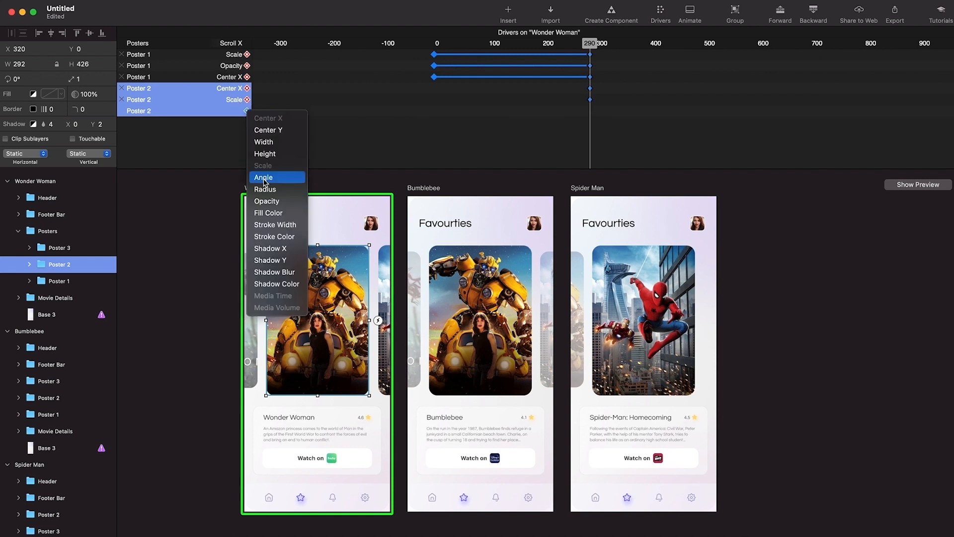
{"action": "left_click", "coordinate": [266, 201]}
At scroll position 0, set Poster 2's scale to 0.9 and its opacity to 50%.
{"action": "left_click_drag", "start_coordinate": [590, 44], "coordinate": [434, 51]}
{"action": "left_click", "coordinate": [60, 265]}
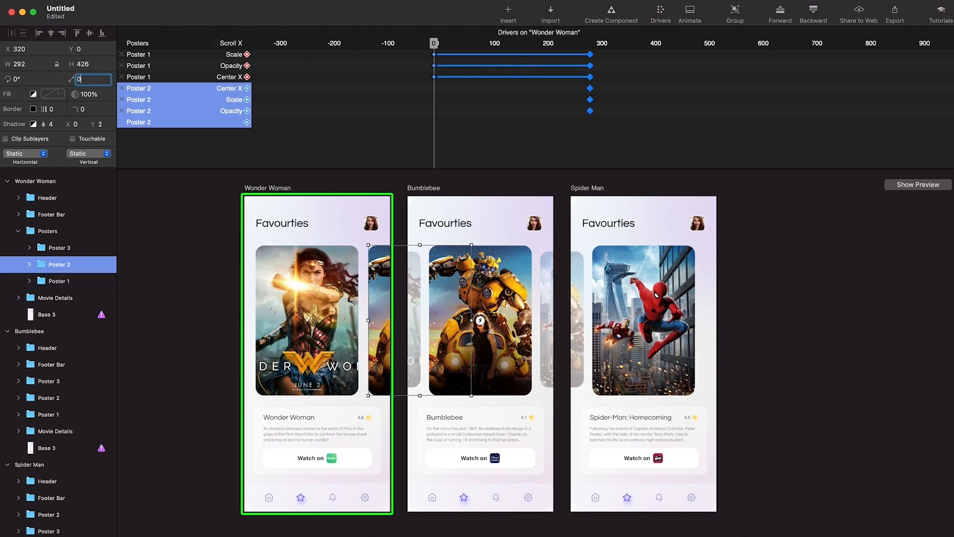
{"action": "type", "text": "0.9"}
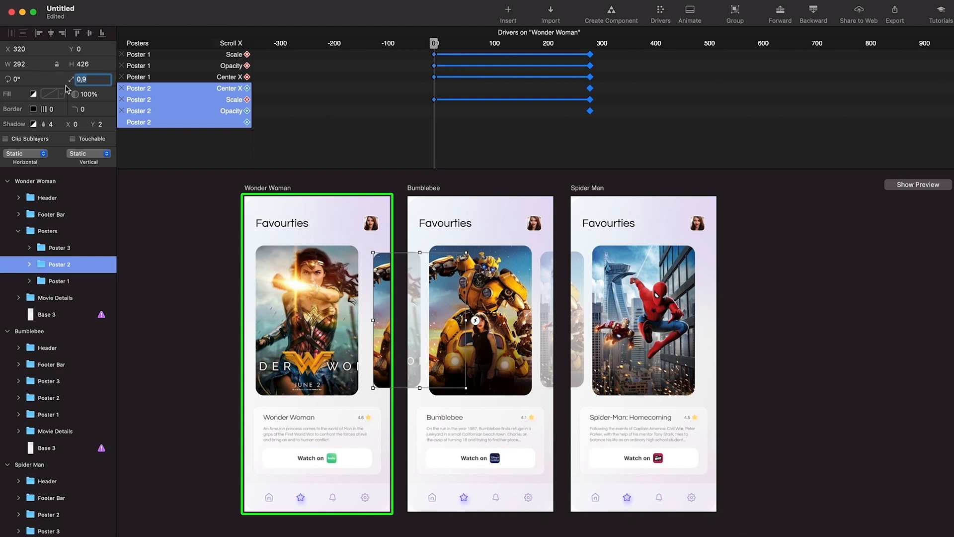
{"action": "left_click", "coordinate": [87, 94]}
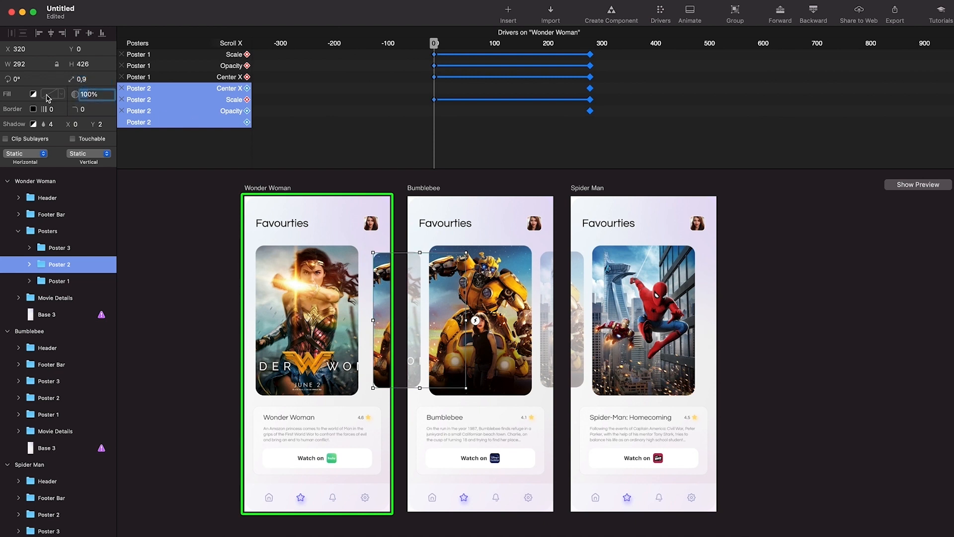
{"action": "key", "text": "Return"}
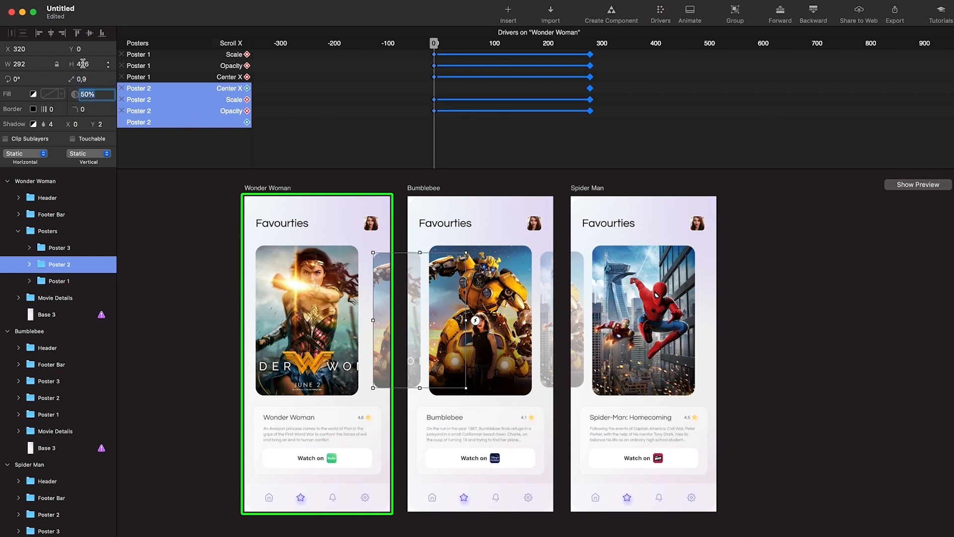
Move Poster 2 to X 302 at scroll position 0 and scrub the driver timeline to 290.
{"action": "left_click", "coordinate": [348, 353]}
{"action": "left_click", "coordinate": [385, 357]}
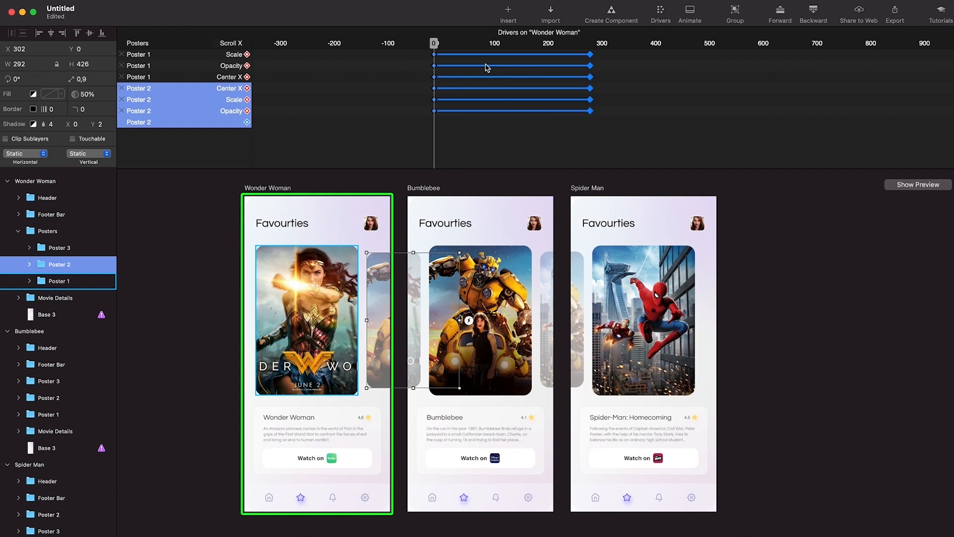
{"action": "left_click_drag", "start_coordinate": [434, 43], "coordinate": [591, 57]}
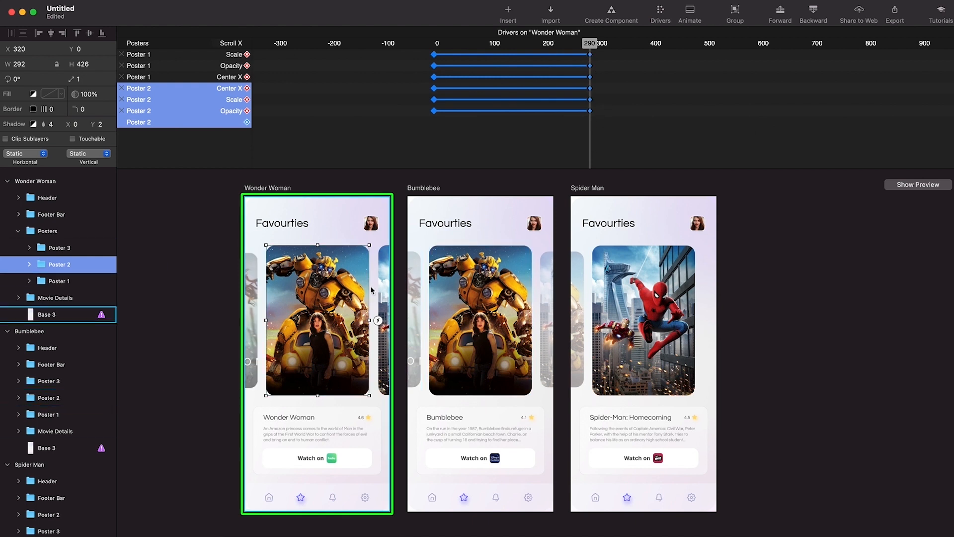
Add a Center X keyframe for Poster 2 at scroll position 605.
{"action": "left_click", "coordinate": [64, 248]}
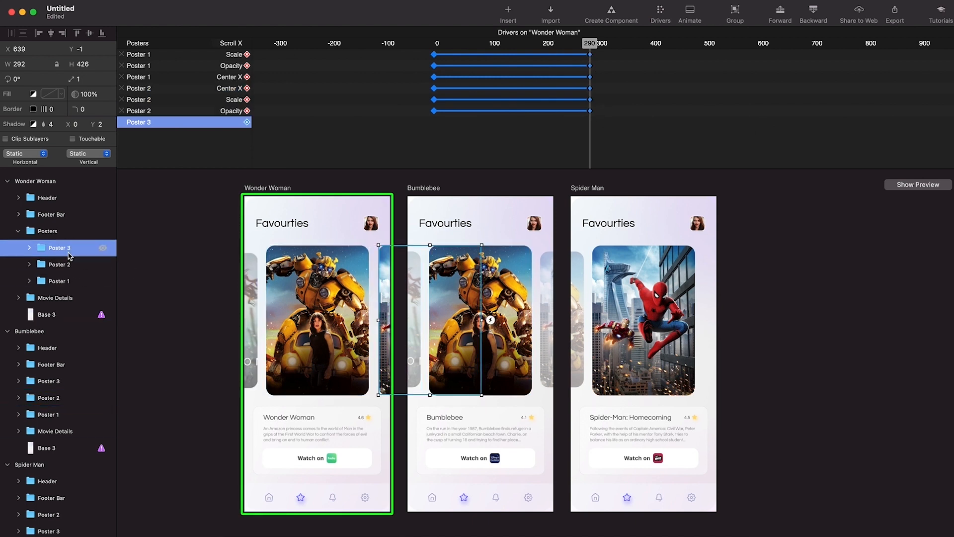
{"action": "left_click", "coordinate": [70, 265]}
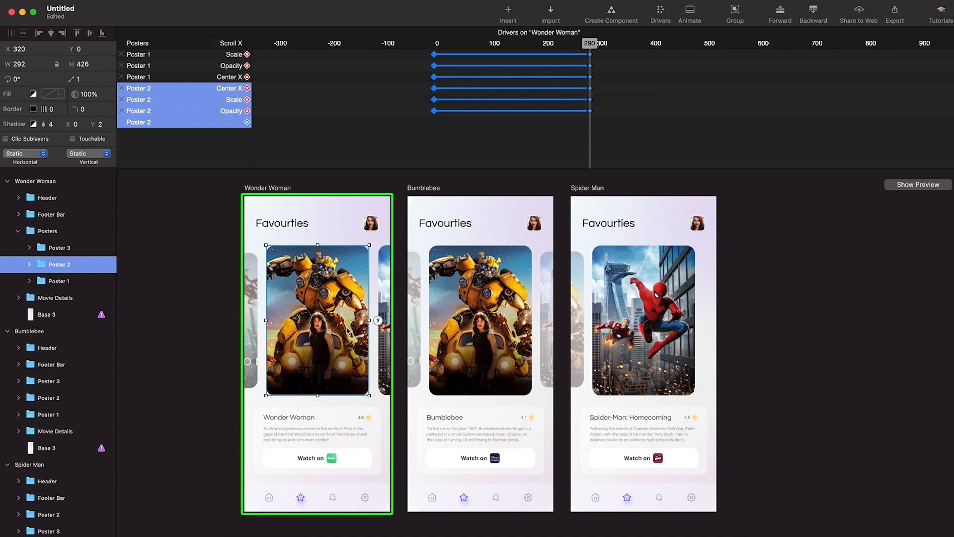
{"action": "scroll", "coordinate": [658, 54], "scroll_direction": "right", "scroll_amount": 5}
{"action": "left_click", "coordinate": [447, 45]}
{"action": "left_click_drag", "start_coordinate": [449, 45], "coordinate": [617, 48]}
{"action": "key", "text": "Left"}
{"action": "key", "text": "Right"}
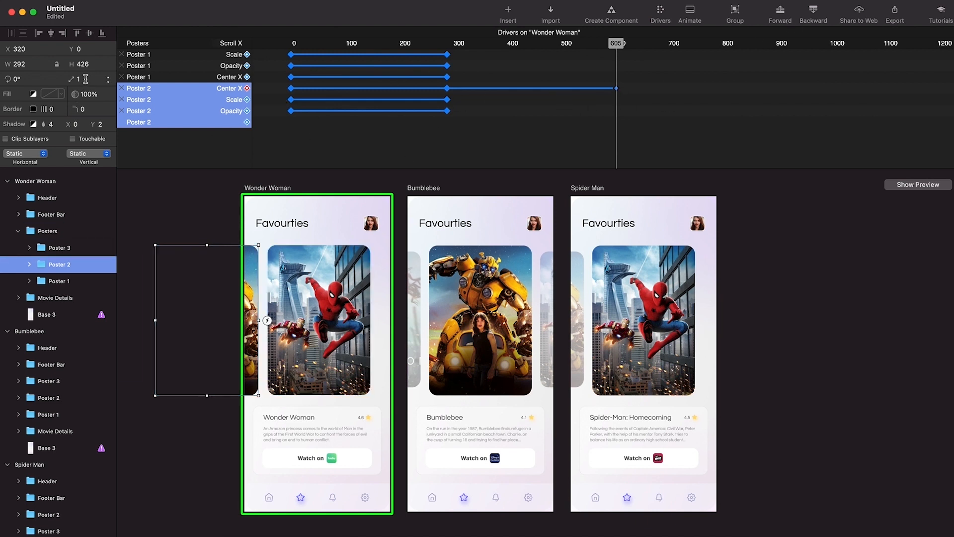
Set Poster 2's scale to 0.9 and opacity to 50% at scroll position 605.
{"action": "key", "text": "Return"}
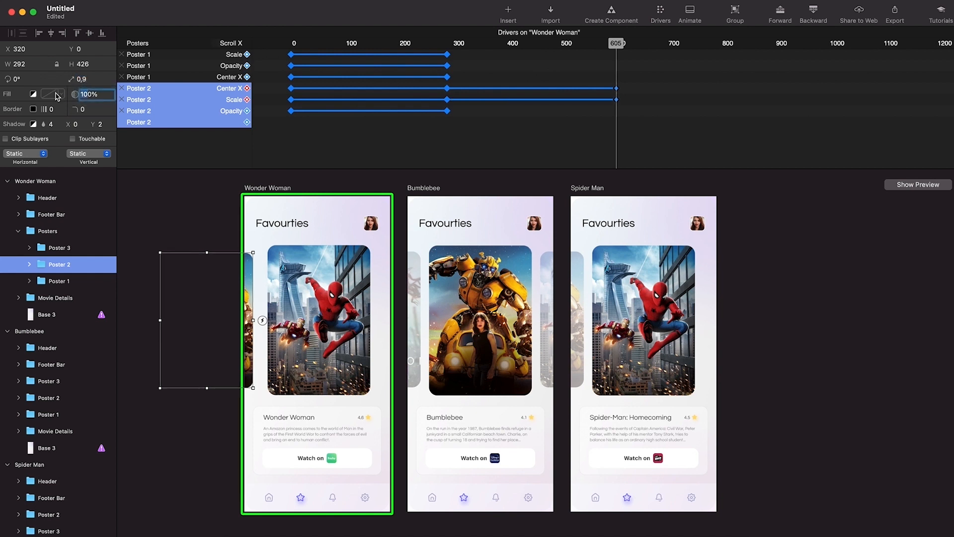
{"action": "type", "text": "50"}
{"action": "key", "text": "Return"}
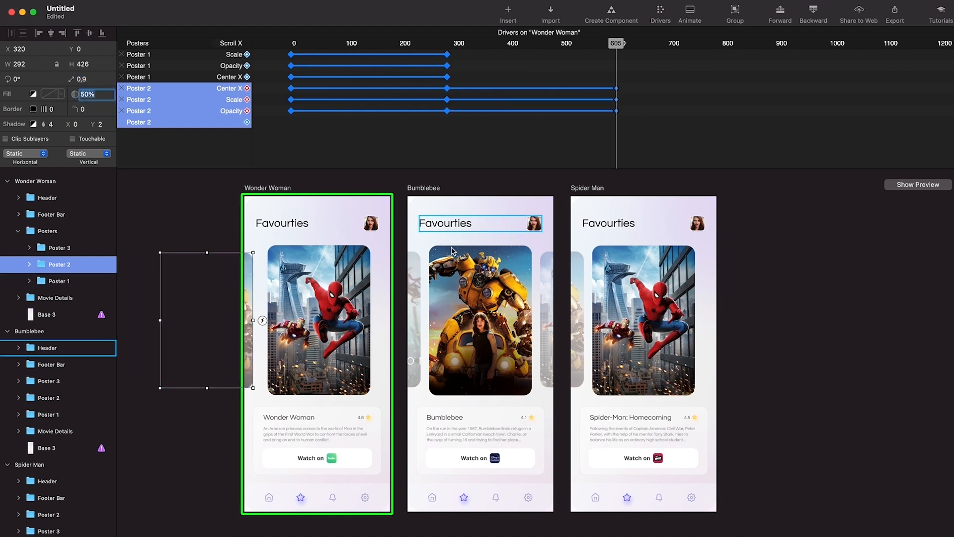
Shift Poster 2 to X 335 at scroll position 605 and select Poster 3 in the Wonder Woman artboard.
{"action": "left_click", "coordinate": [250, 301]}
{"action": "key", "text": "shift+Right"}
{"action": "key", "text": "Right"}
{"action": "key", "text": "Right"}
{"action": "key", "text": "Right"}
{"action": "key", "text": "Right"}
{"action": "key", "text": "Right"}
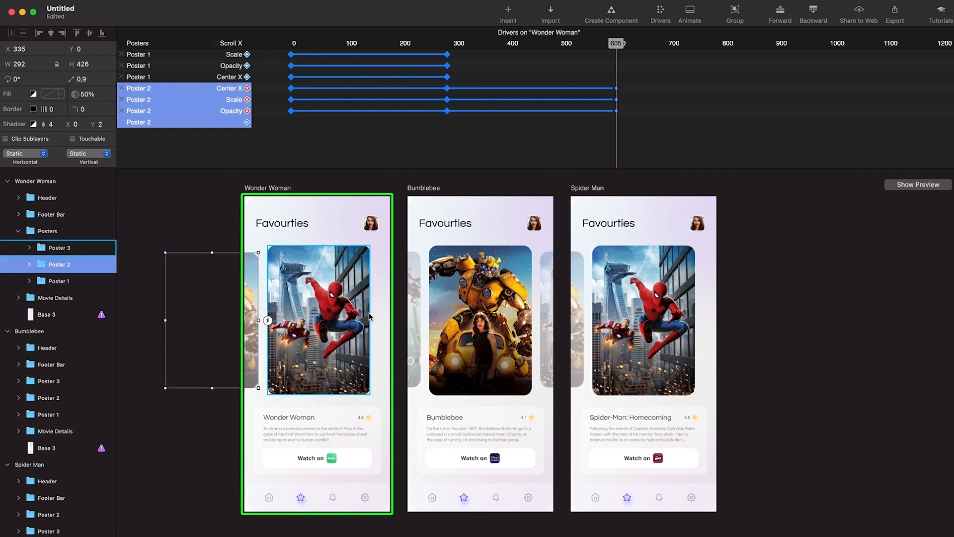
{"action": "left_click", "coordinate": [329, 307]}
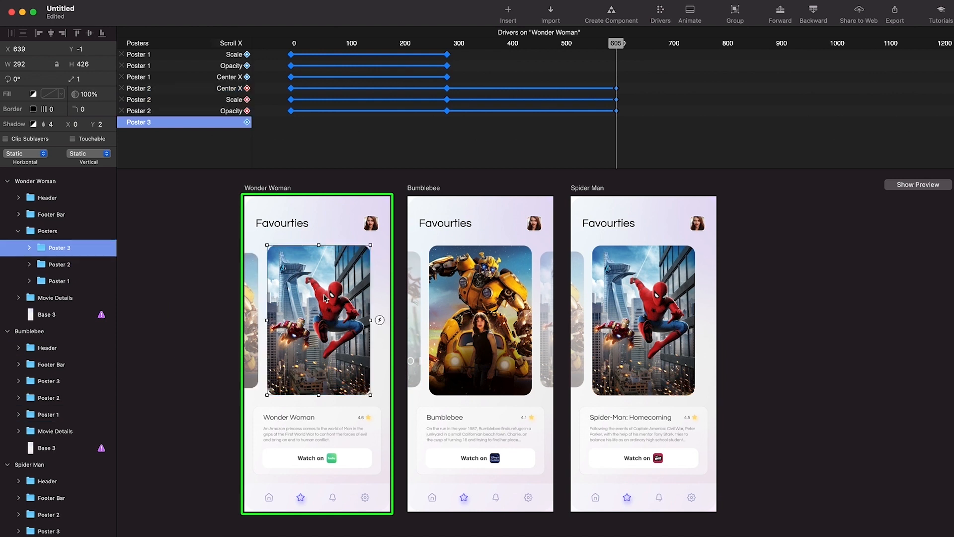
Add Center X, Scale and Opacity drivers for Poster 3 at scroll position 605.
{"action": "left_click", "coordinate": [247, 122]}
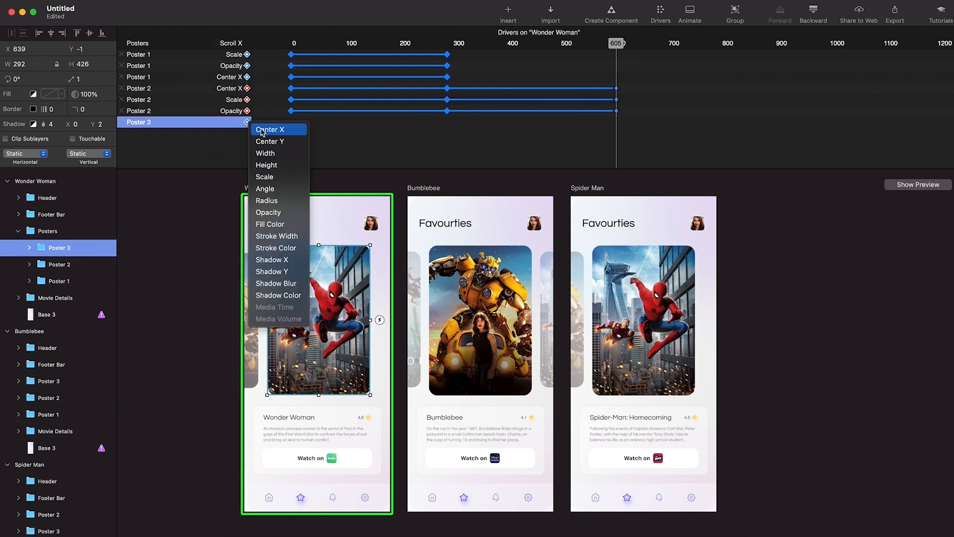
{"action": "left_click", "coordinate": [262, 130]}
{"action": "left_click", "coordinate": [247, 133]}
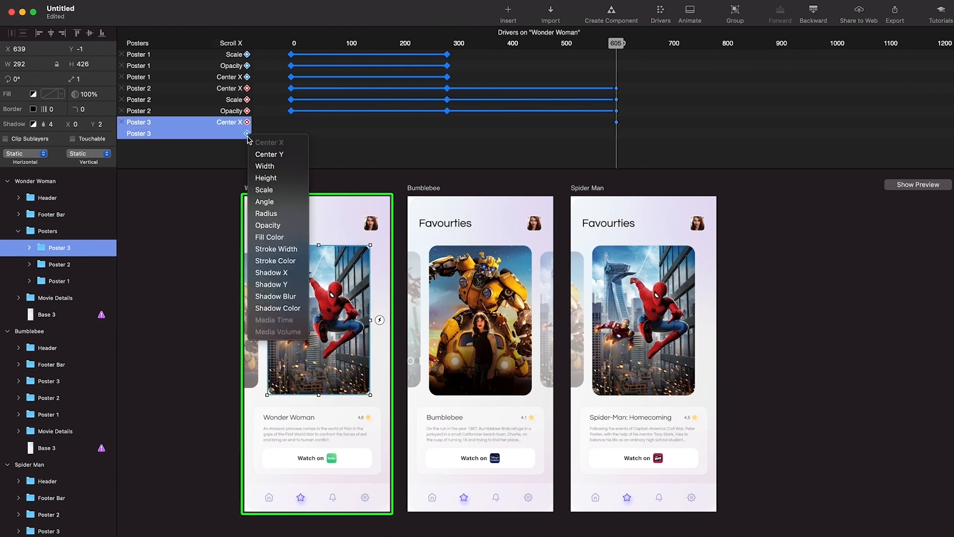
{"action": "left_click", "coordinate": [264, 190]}
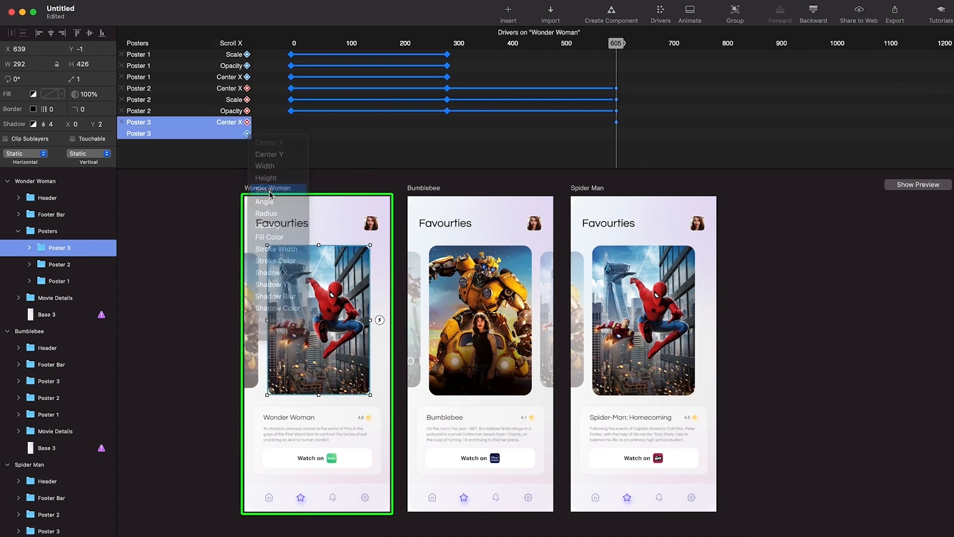
{"action": "left_click", "coordinate": [247, 145]}
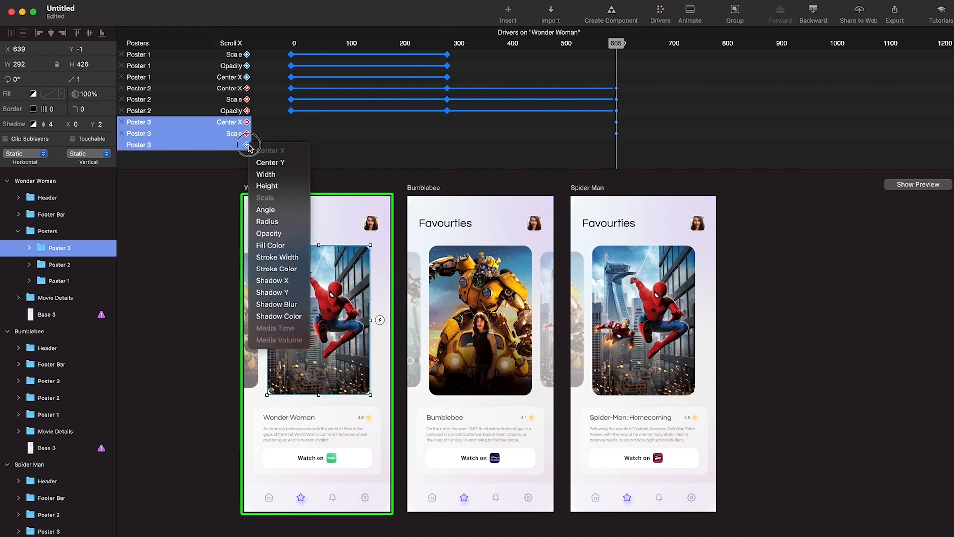
{"action": "left_click", "coordinate": [269, 232]}
Set Poster 3's scale to 0.9 and opacity to 50% at scroll position 290.
{"action": "left_click_drag", "start_coordinate": [616, 62], "coordinate": [447, 58]}
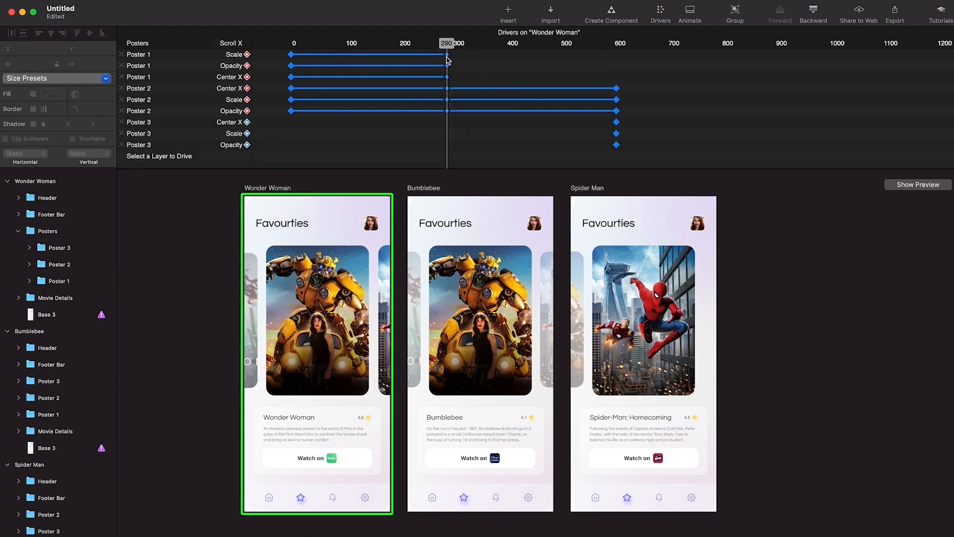
{"action": "left_click", "coordinate": [251, 157]}
{"action": "left_click", "coordinate": [274, 149]}
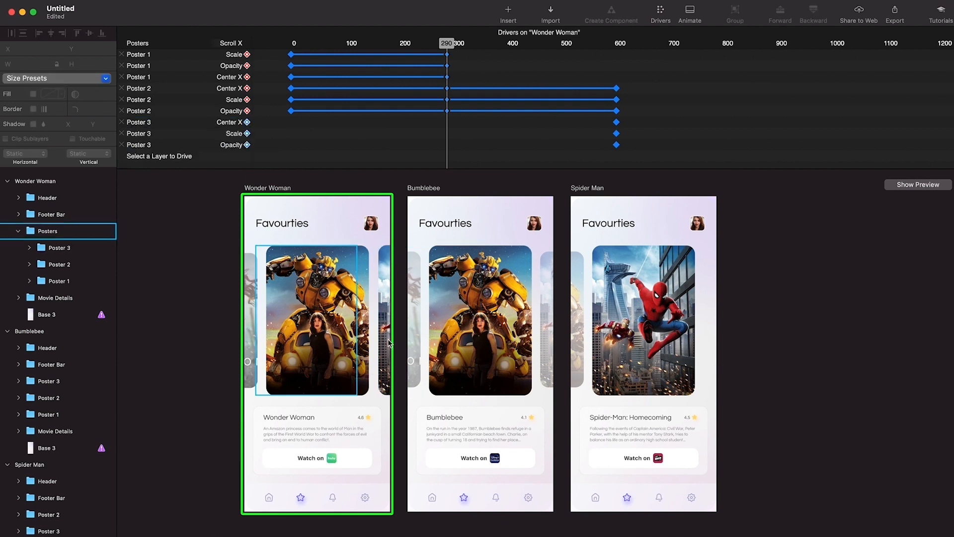
{"action": "left_click", "coordinate": [57, 251]}
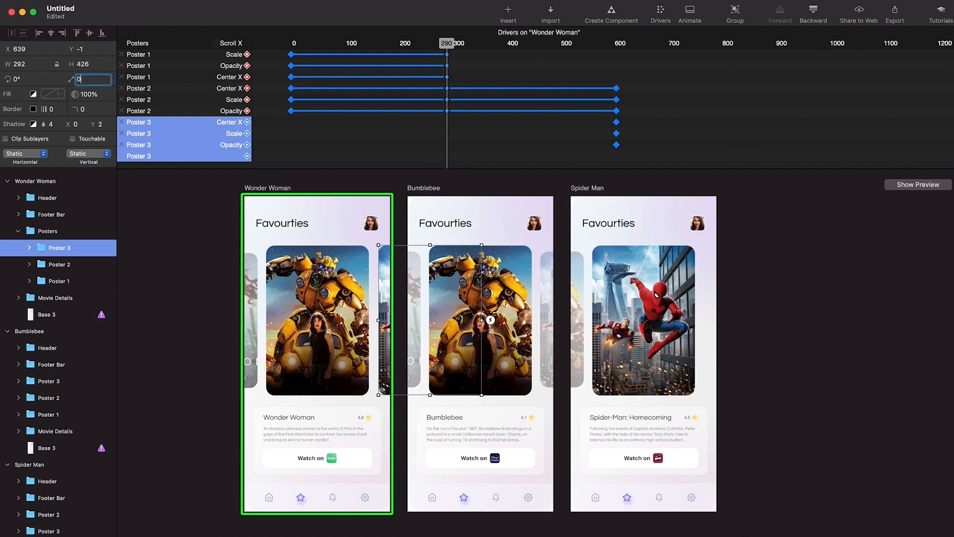
{"action": "type", "text": "0.9"}
{"action": "key", "text": "Return"}
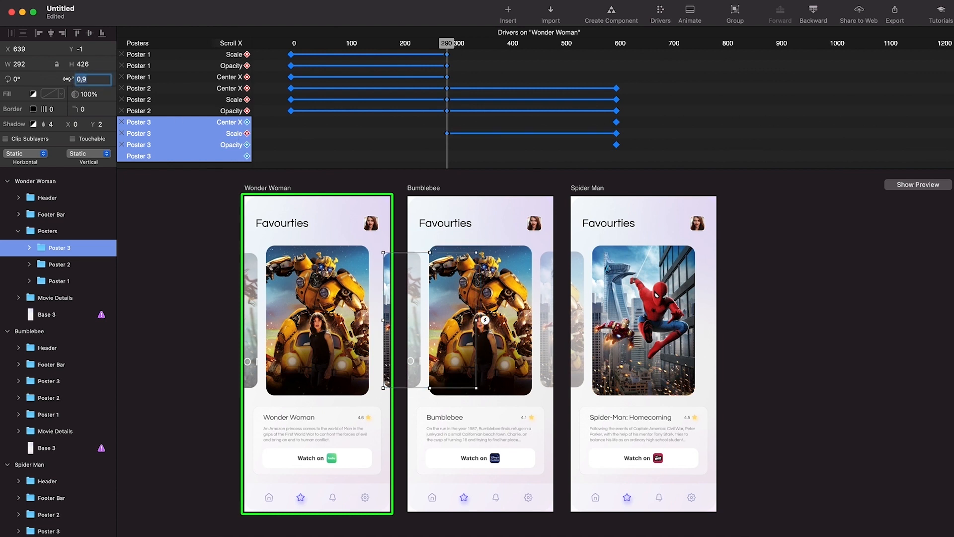
{"action": "left_click", "coordinate": [90, 94]}
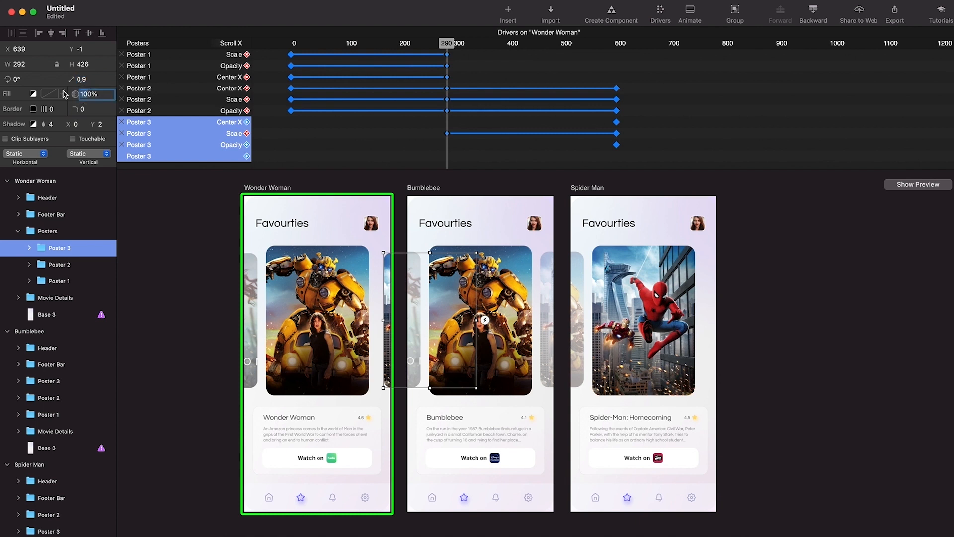
{"action": "key", "text": "Return"}
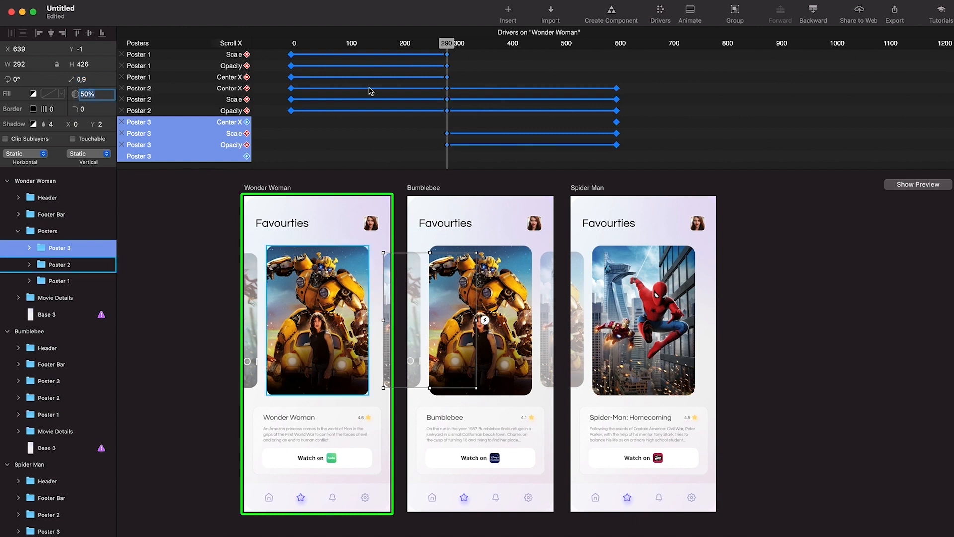
Shift Poster 3 to X 622 at scroll position 290.
{"action": "key", "text": "shift+Left"}
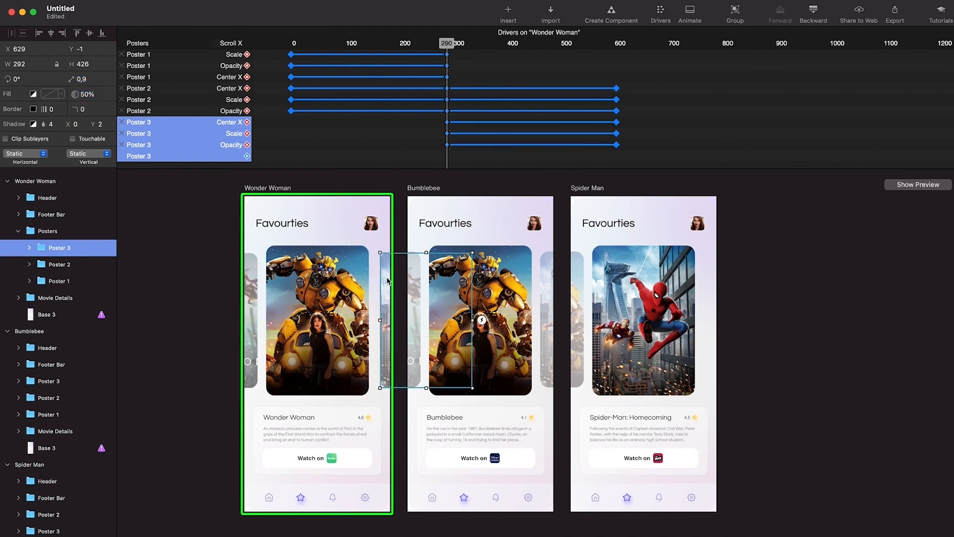
{"action": "key", "text": "Left"}
{"action": "key", "text": "Left"}
{"action": "key", "text": "Left"}
{"action": "key", "text": "Left"}
{"action": "key", "text": "Left"}
{"action": "key", "text": "Left"}
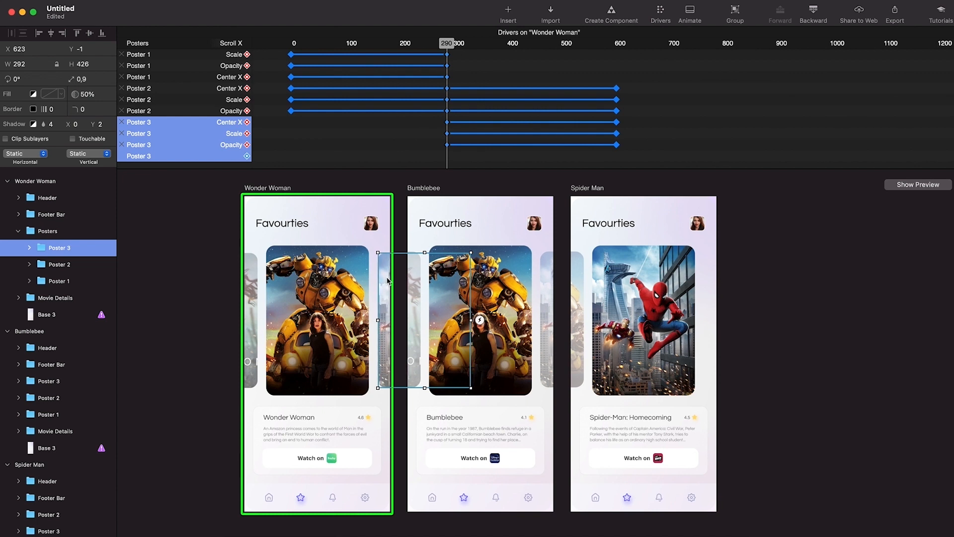
Preview the carousel and swipe through the posters to the Spider-Man one.
{"action": "left_click", "coordinate": [919, 185]}
{"action": "left_click_drag", "start_coordinate": [841, 313], "coordinate": [801, 294]}
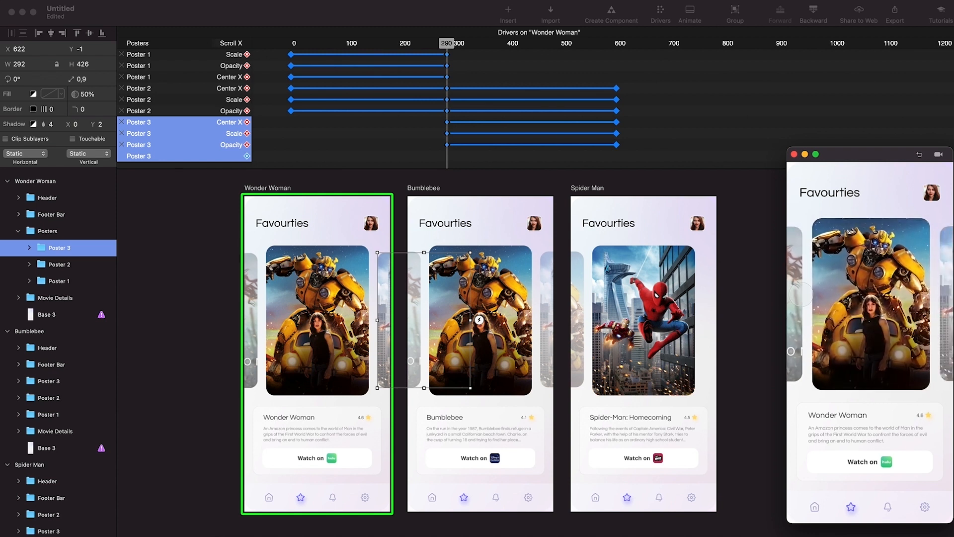
{"action": "left_click_drag", "start_coordinate": [870, 292], "coordinate": [764, 316]}
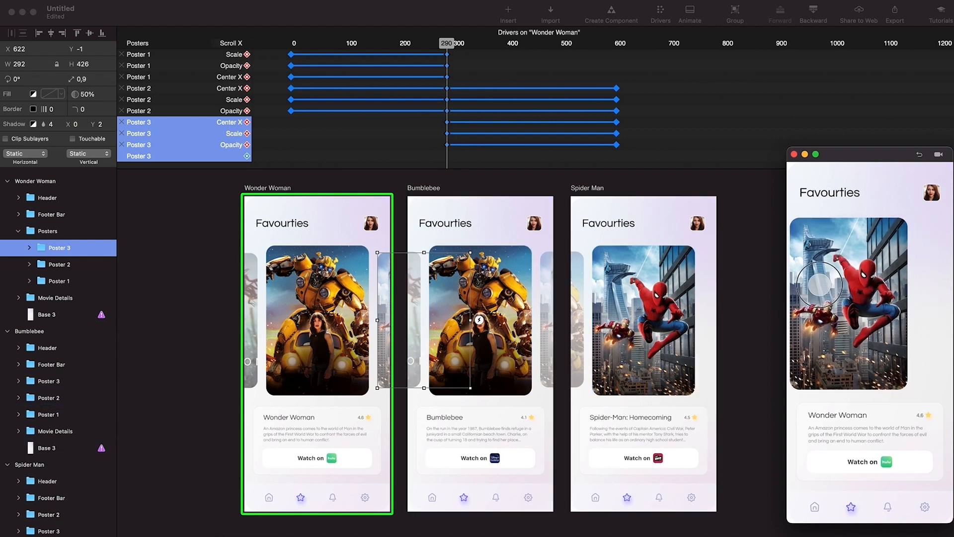
Move the final keyframes of Poster 2 and Poster 3 to scroll position 620.
{"action": "mouse_move", "coordinate": [603, 39]}
{"action": "left_mouse_down"}
{"action": "mouse_move", "coordinate": [635, 43]}
{"action": "mouse_move", "coordinate": [621, 43]}
{"action": "left_mouse_up"}
{"action": "left_click_drag", "start_coordinate": [627, 80], "coordinate": [627, 147]}
{"action": "left_click", "coordinate": [616, 147]}
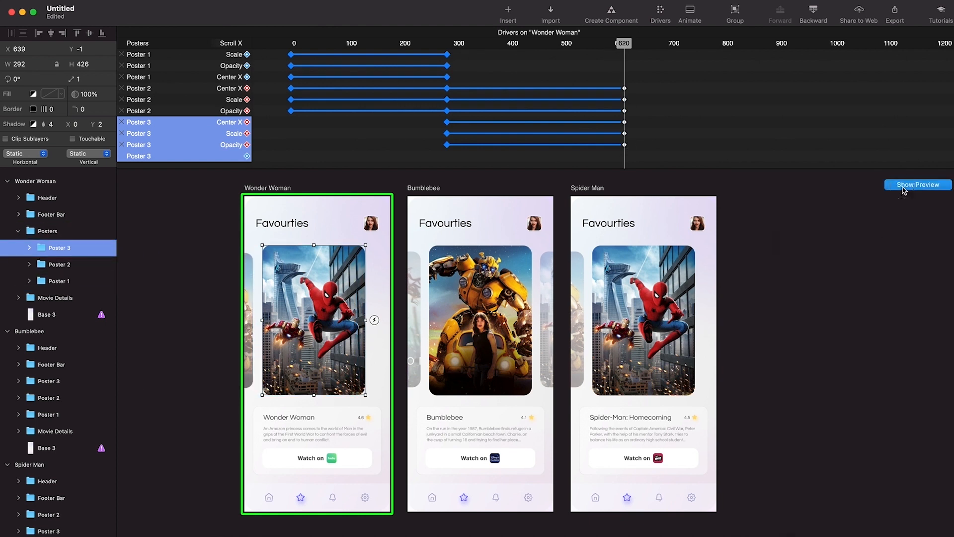
Preview the carousel again to check how the Spider-Man poster lines up with the new keyframe position.
{"action": "left_click", "coordinate": [918, 184]}
{"action": "left_click_drag", "start_coordinate": [849, 300], "coordinate": [793, 301]}
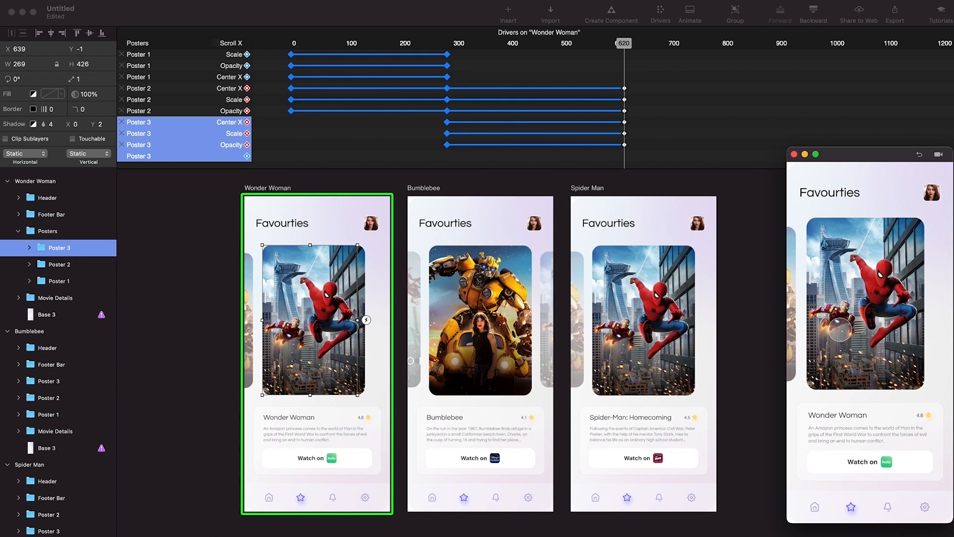
{"action": "scroll", "coordinate": [527, 388], "scroll_direction": "down", "scroll_amount": 2}
{"action": "scroll", "coordinate": [527, 387], "scroll_direction": "left", "scroll_amount": 2}
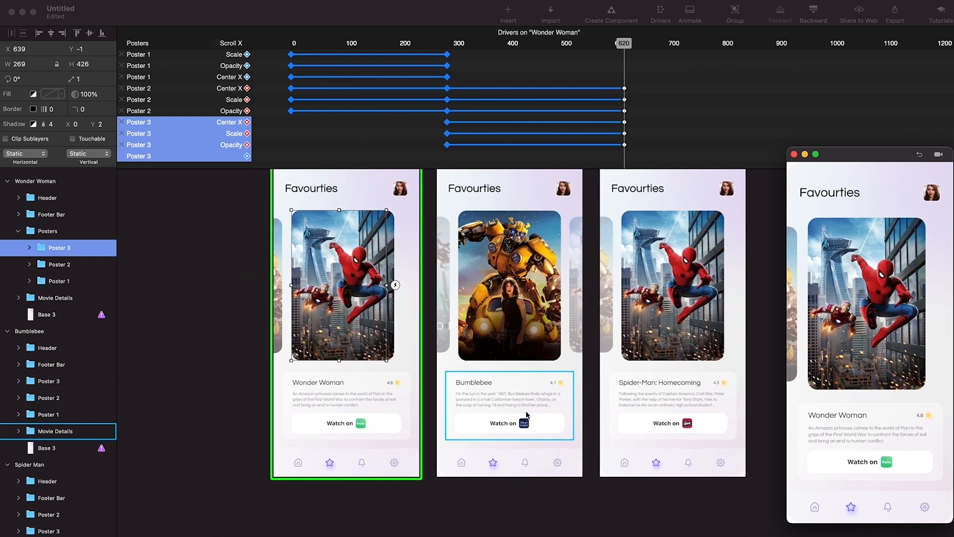
Select Movie Details in the Wonder Woman artboard and return the driver timeline to scroll position 0.
{"action": "left_click", "coordinate": [388, 404]}
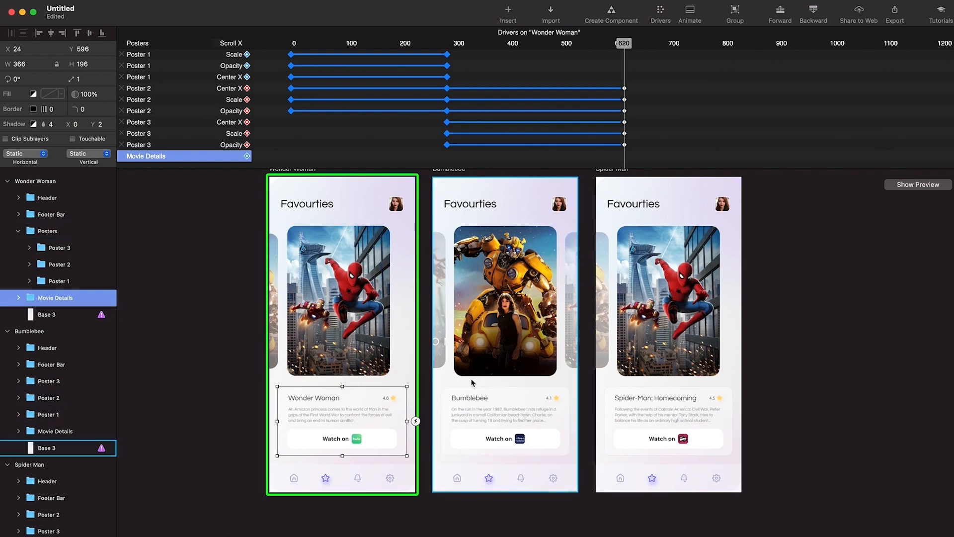
{"action": "left_click", "coordinate": [919, 185]}
{"action": "left_click", "coordinate": [401, 43]}
{"action": "left_click_drag", "start_coordinate": [373, 43], "coordinate": [292, 43]}
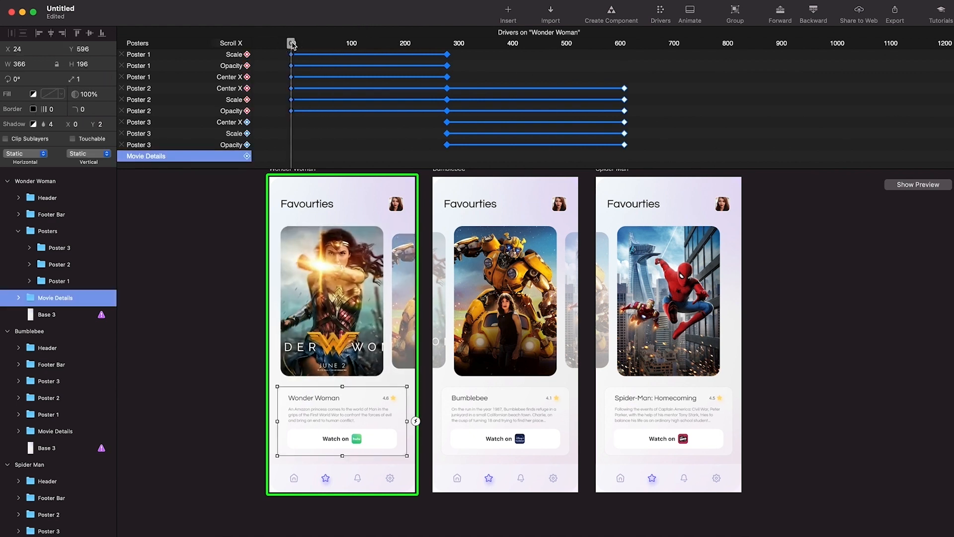
Collapse the Posters group in the layer list and enlarge the drivers area so the Movie Details row is reachable.
{"action": "left_click", "coordinate": [19, 231]}
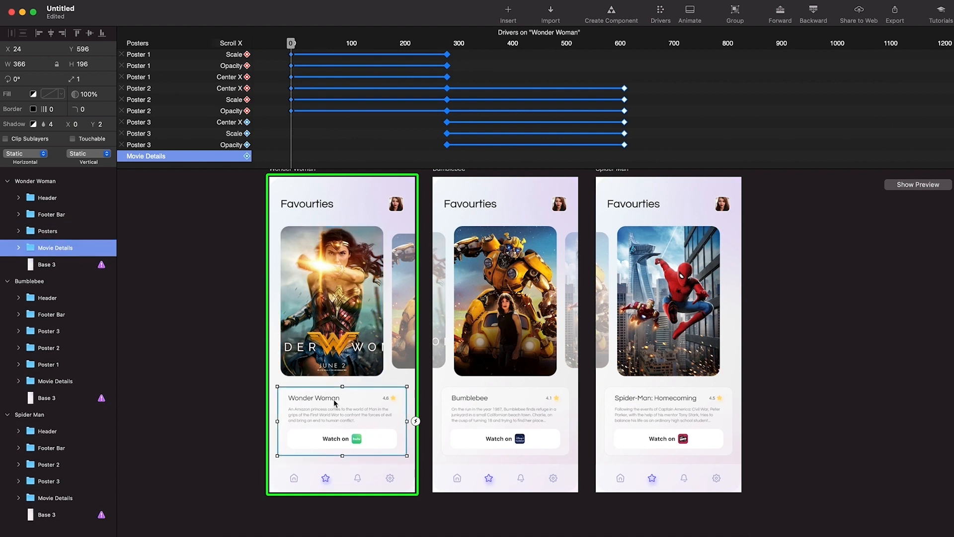
{"action": "mouse_move", "coordinate": [293, 42]}
{"action": "left_mouse_down"}
{"action": "mouse_move", "coordinate": [446, 55]}
{"action": "mouse_move", "coordinate": [292, 46]}
{"action": "left_mouse_up"}
{"action": "left_click_drag", "start_coordinate": [195, 169], "coordinate": [193, 199]}
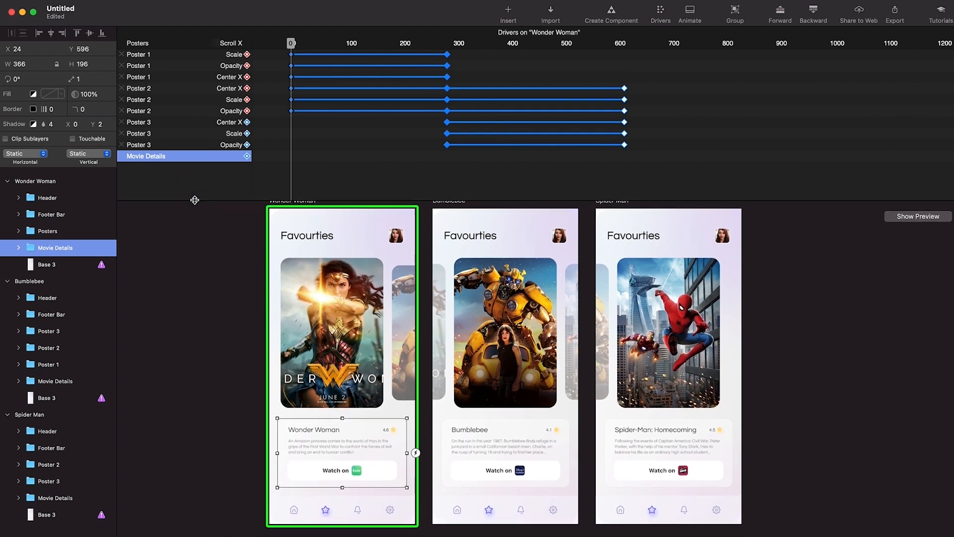
{"action": "scroll", "coordinate": [222, 135], "scroll_direction": "down", "scroll_amount": 3}
{"action": "scroll", "coordinate": [222, 133], "scroll_direction": "up", "scroll_amount": 3}
{"action": "scroll", "coordinate": [222, 133], "scroll_direction": "down", "scroll_amount": 3}
{"action": "scroll", "coordinate": [223, 132], "scroll_direction": "up", "scroll_amount": 1}
Add Center X, Opacity and Scale drivers for Movie Details at scroll position 0.
{"action": "left_click", "coordinate": [245, 118]}
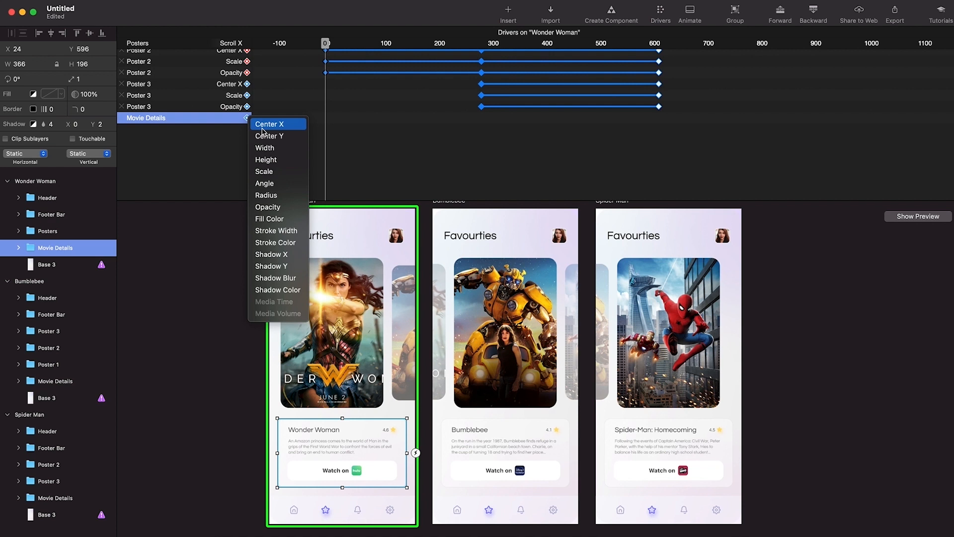
{"action": "left_click", "coordinate": [266, 126]}
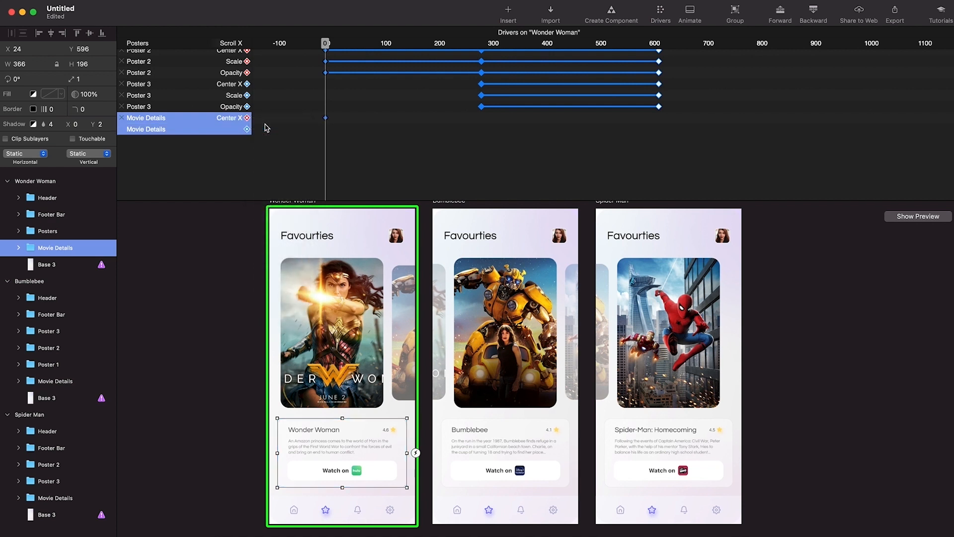
{"action": "left_click", "coordinate": [247, 129]}
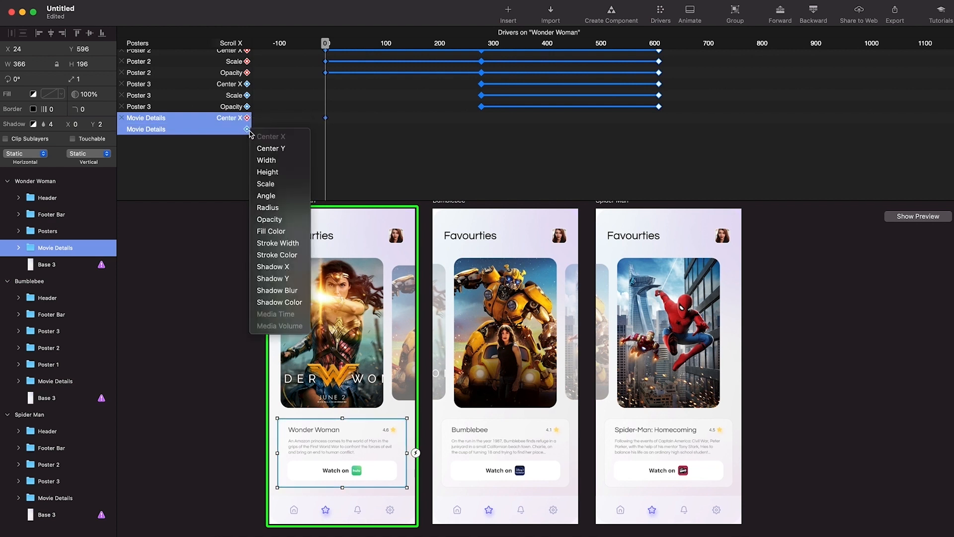
{"action": "left_click", "coordinate": [275, 223]}
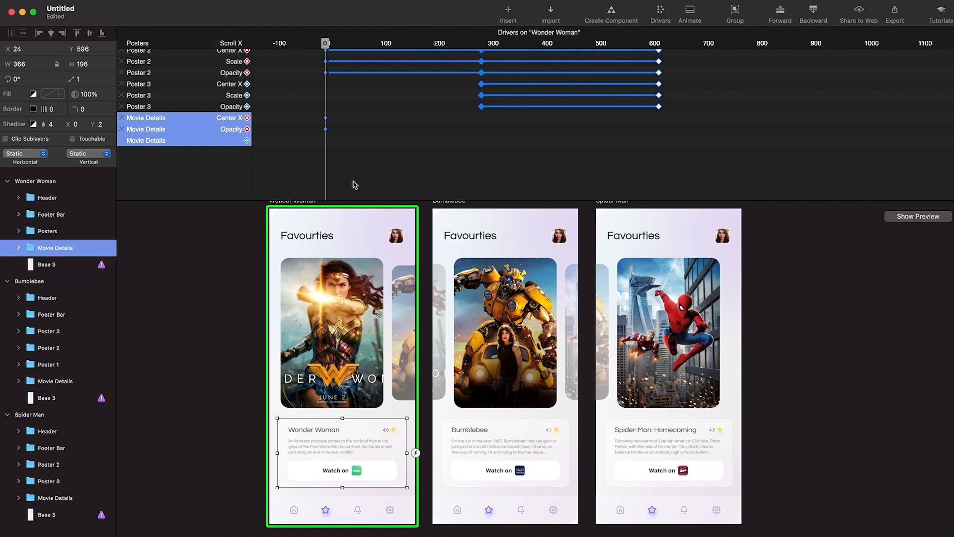
{"action": "left_click", "coordinate": [248, 143]}
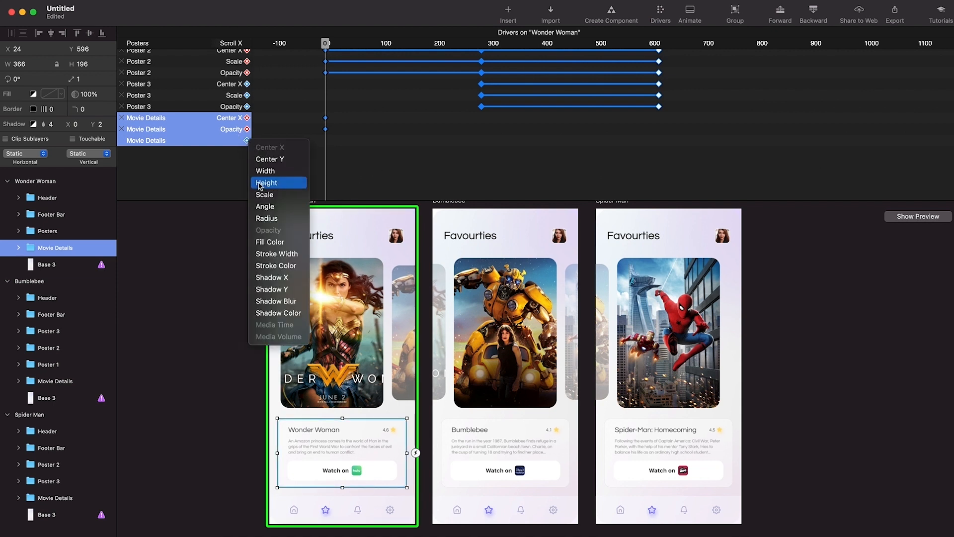
{"action": "left_click", "coordinate": [272, 196]}
Shift Movie Details leftward to X -316 at scroll position 290.
{"action": "left_click_drag", "start_coordinate": [393, 45], "coordinate": [482, 56]}
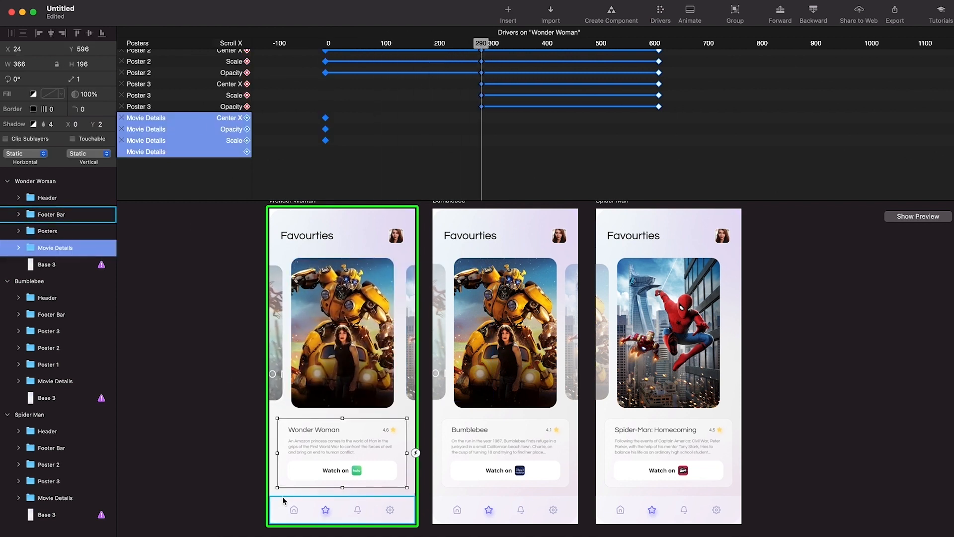
{"action": "key", "text": "shift+Left"}
{"action": "key", "text": "shift+Left"}
{"action": "key", "text": "shift+Left"}
{"action": "key", "text": "shift+Left"}
{"action": "key", "text": "shift+Left"}
{"action": "key", "text": "shift+Left"}
{"action": "key", "text": "shift+Left"}
{"action": "key", "text": "shift+Left"}
{"action": "key", "text": "shift+Left"}
{"action": "key", "text": "shift+Left"}
{"action": "key", "text": "shift+Left"}
{"action": "key", "text": "shift+Left"}
{"action": "key", "text": "shift+Left"}
{"action": "key", "text": "shift+Left"}
{"action": "key", "text": "shift+Left"}
{"action": "key", "text": "shift+Left"}
{"action": "key", "text": "shift+Left"}
{"action": "key", "text": "shift+Left"}
{"action": "key", "text": "shift+Left"}
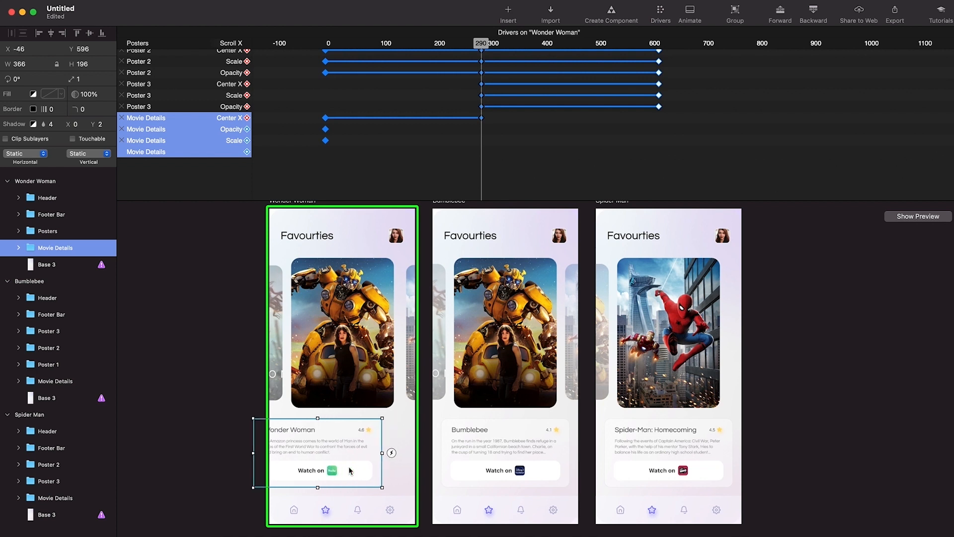
{"action": "key", "text": "shift+Left"}
{"action": "key", "text": "shift+Left"}
{"action": "key", "text": "shift+Left"}
{"action": "key", "text": "shift+Left"}
{"action": "key", "text": "shift+Left"}
{"action": "key", "text": "shift+Left"}
{"action": "key", "text": "shift+Left"}
{"action": "key", "text": "shift+Left"}
{"action": "key", "text": "shift+Left"}
{"action": "key", "text": "shift+Left"}
{"action": "key", "text": "shift+Left"}
{"action": "key", "text": "shift+Left"}
{"action": "key", "text": "shift+Left"}
{"action": "key", "text": "shift+Left"}
{"action": "key", "text": "shift+Left"}
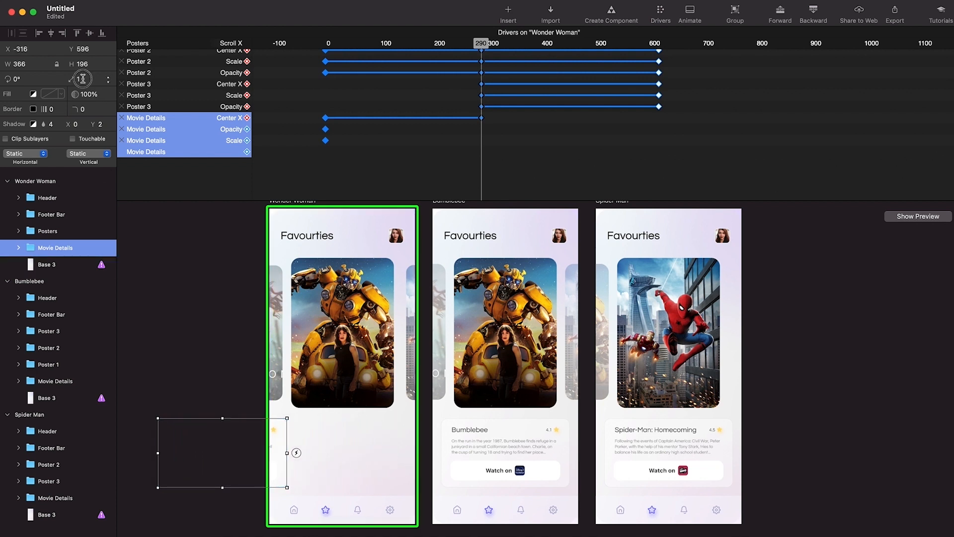
Set Movie Details' scale to 0.9, opacity to 50% and X to -306 at scroll position 290.
{"action": "type", "text": "0.9"}
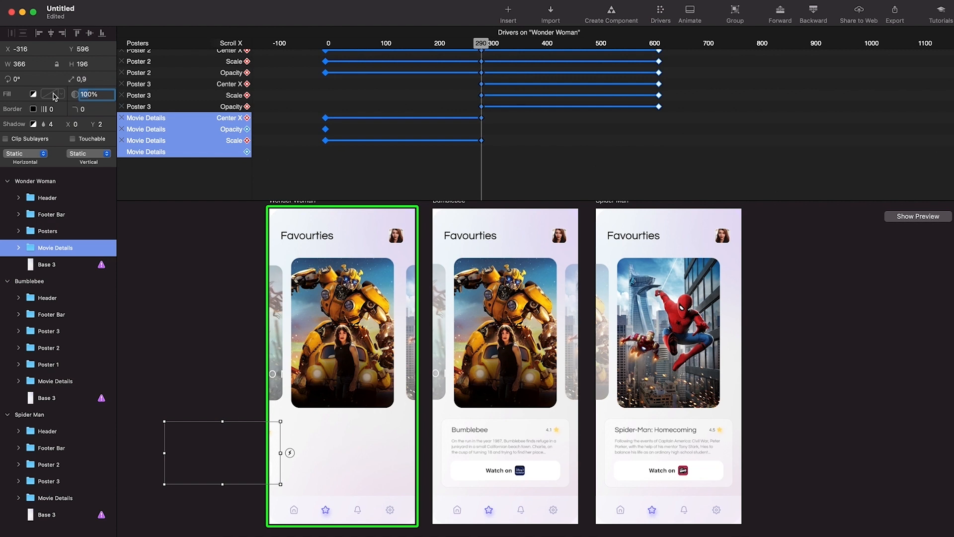
{"action": "left_click", "coordinate": [456, 151]}
{"action": "left_click_drag", "start_coordinate": [267, 452], "coordinate": [277, 452]}
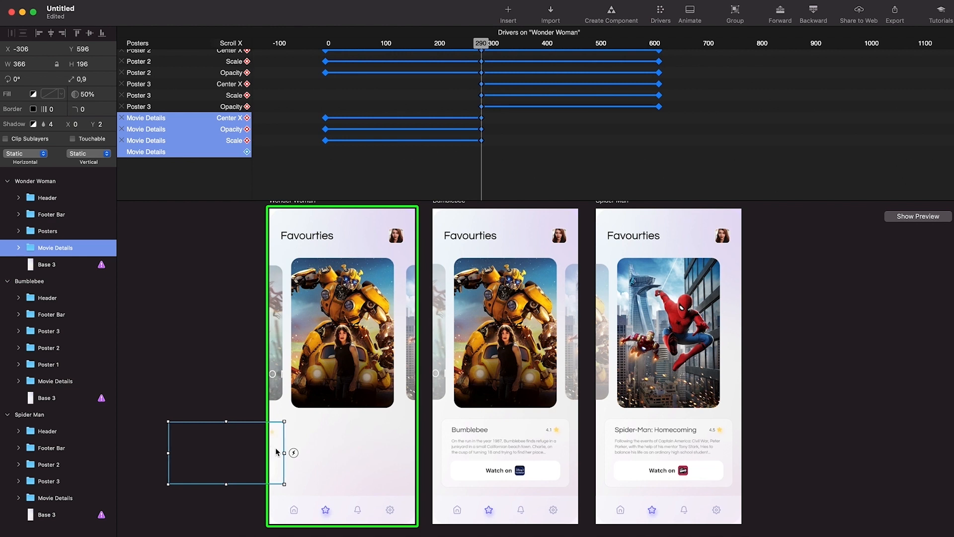
{"action": "left_click", "coordinate": [619, 150]}
Copy the Bumblebee artboard's Movie Details into the Wonder Woman artboard.
{"action": "left_click", "coordinate": [520, 455]}
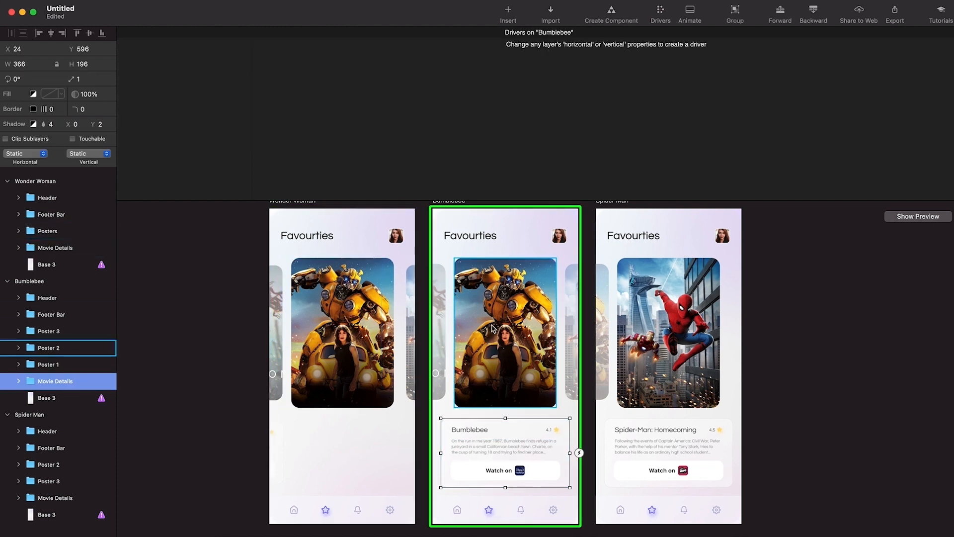
{"action": "left_click", "coordinate": [338, 358]}
{"action": "key", "text": "super+v"}
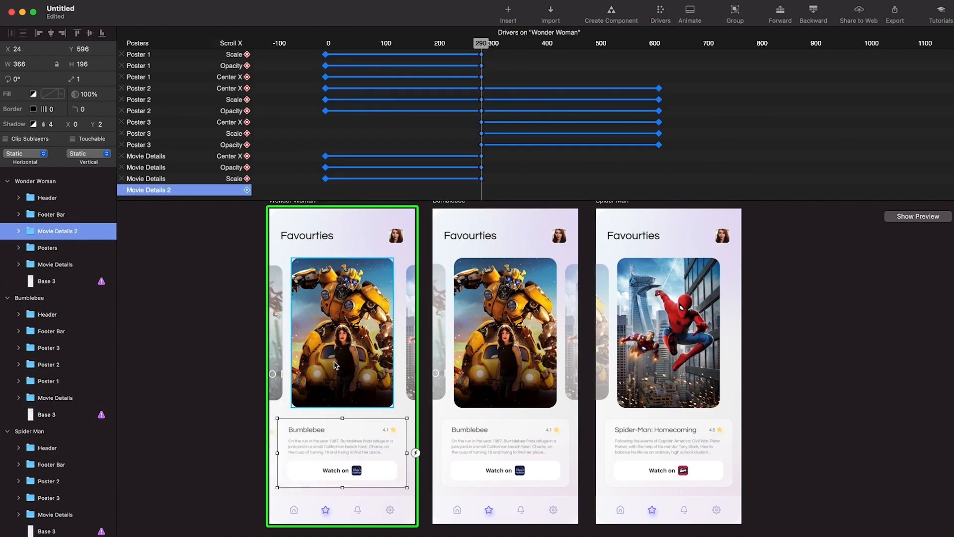
Copy the Spider Man artboard's Movie Details into the Wonder Woman artboard and offset the copy to X 189.
{"action": "left_click", "coordinate": [676, 434]}
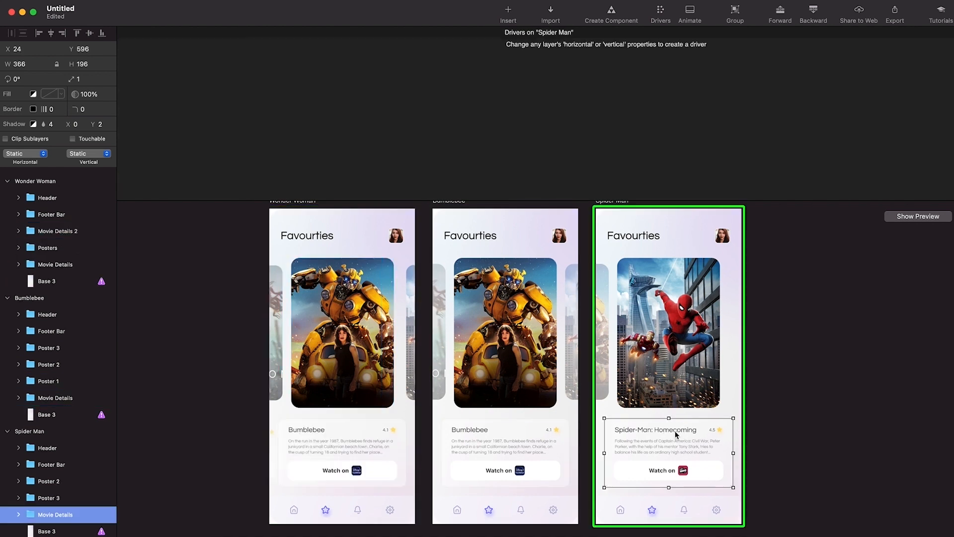
{"action": "left_click", "coordinate": [363, 436]}
{"action": "key", "text": "super+v"}
{"action": "left_click_drag", "start_coordinate": [341, 438], "coordinate": [397, 442]}
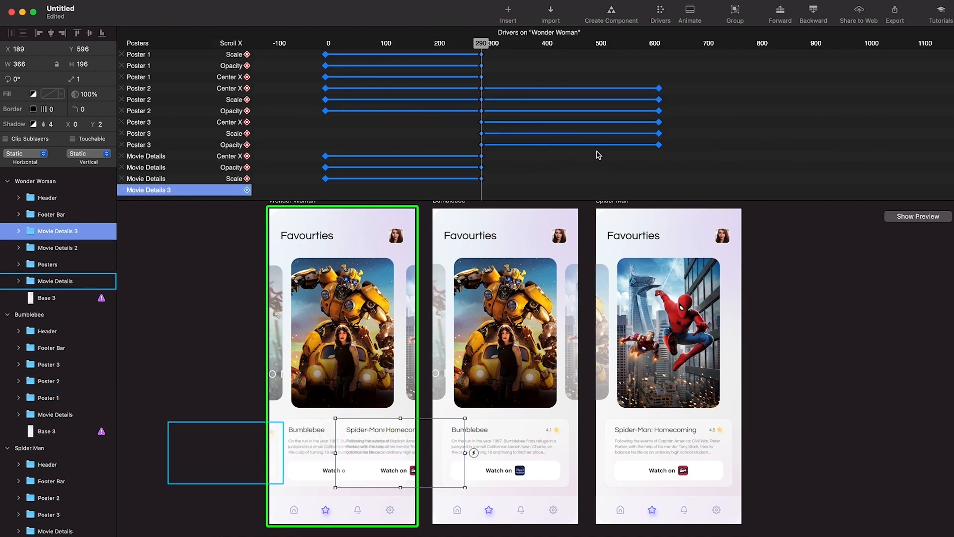
Check the cards across the scroll positions and place the Movie Details 2 layer beneath Posters in the Wonder Woman artboard.
{"action": "scroll", "coordinate": [419, 145], "scroll_direction": "down", "scroll_amount": 3}
{"action": "scroll", "coordinate": [419, 144], "scroll_direction": "left", "scroll_amount": 1}
{"action": "left_click", "coordinate": [325, 447]}
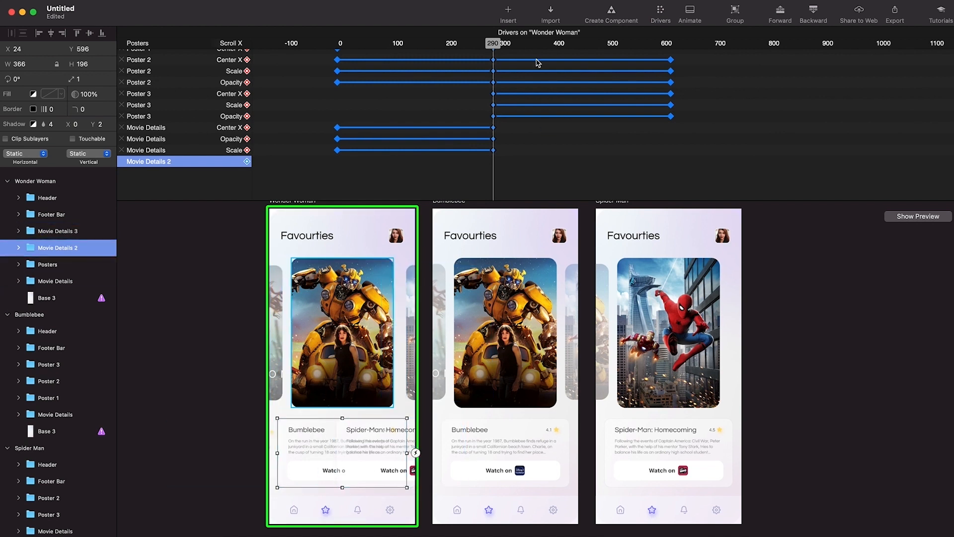
{"action": "left_click_drag", "start_coordinate": [493, 46], "coordinate": [337, 43]}
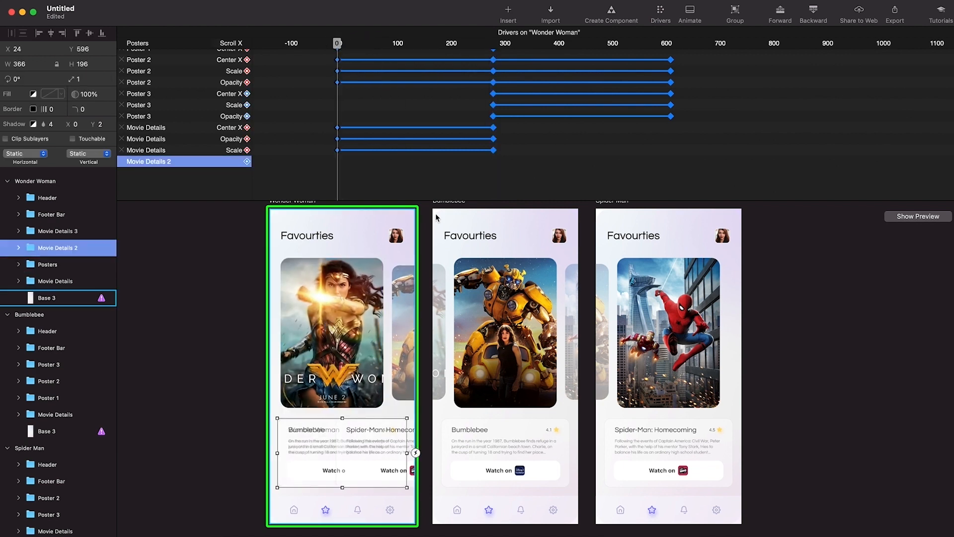
{"action": "left_click", "coordinate": [675, 43]}
{"action": "left_click_drag", "start_coordinate": [675, 43], "coordinate": [671, 44]}
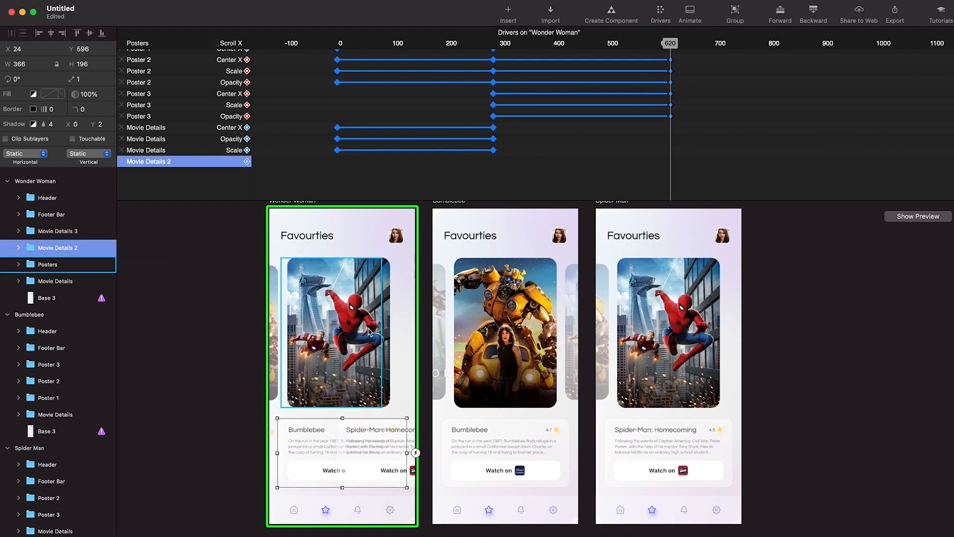
{"action": "left_click", "coordinate": [492, 43]}
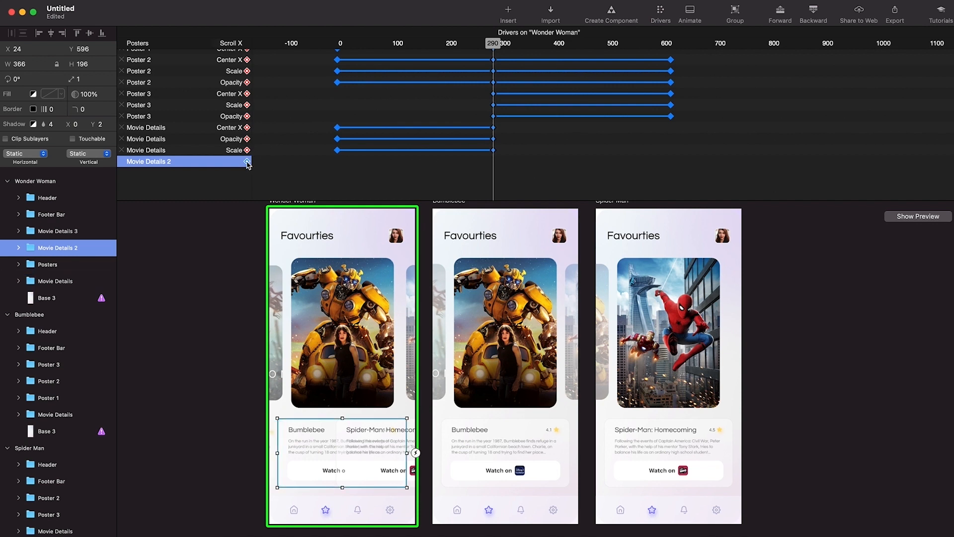
{"action": "left_click_drag", "start_coordinate": [58, 248], "coordinate": [58, 279]}
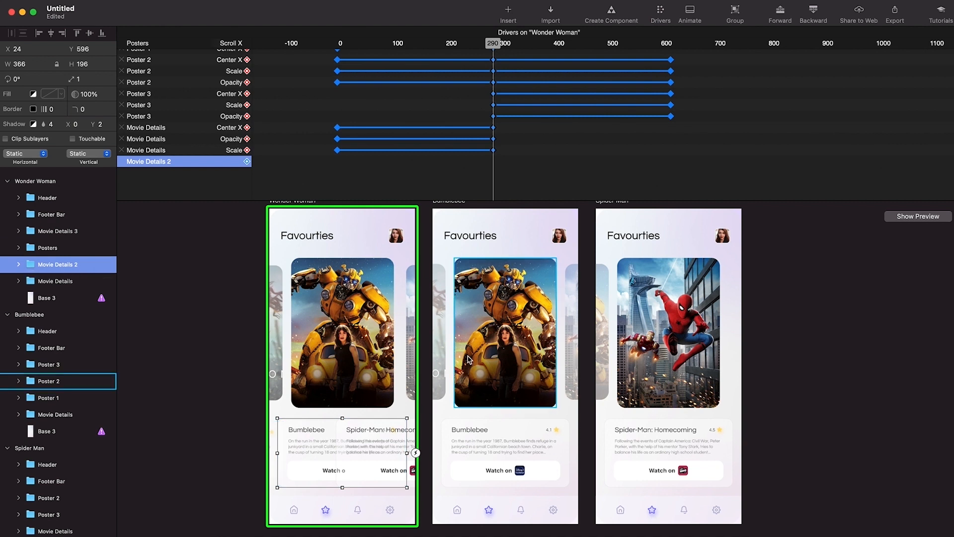
Delete the Bumblebee and Spider Man artboards, keeping only Wonder Woman.
{"action": "left_click", "coordinate": [54, 314]}
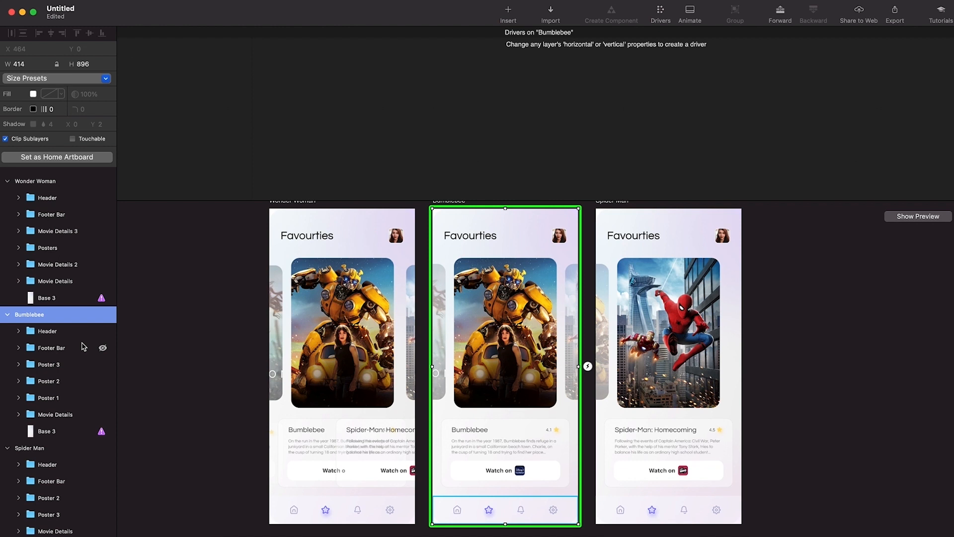
{"action": "key", "text": "Delete"}
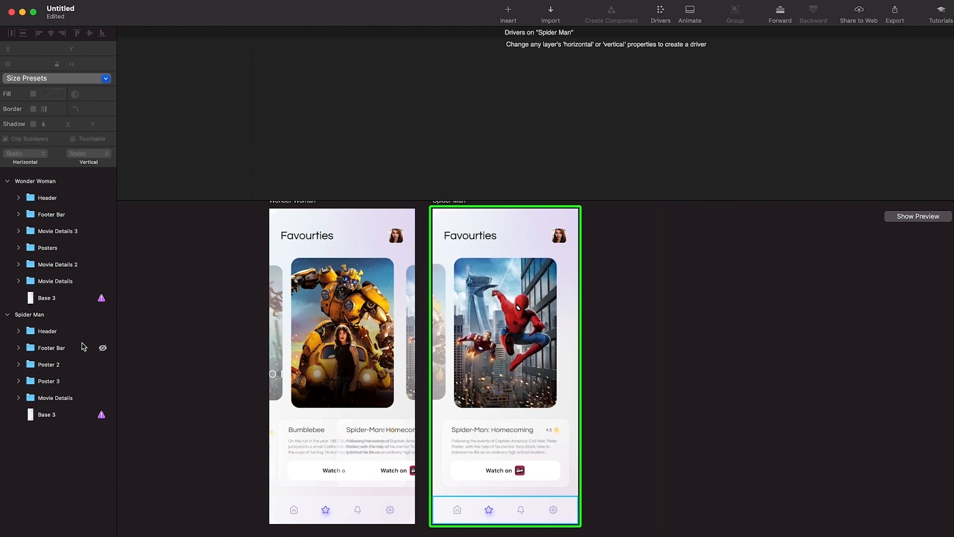
{"action": "left_click", "coordinate": [81, 316]}
{"action": "key", "text": "Delete"}
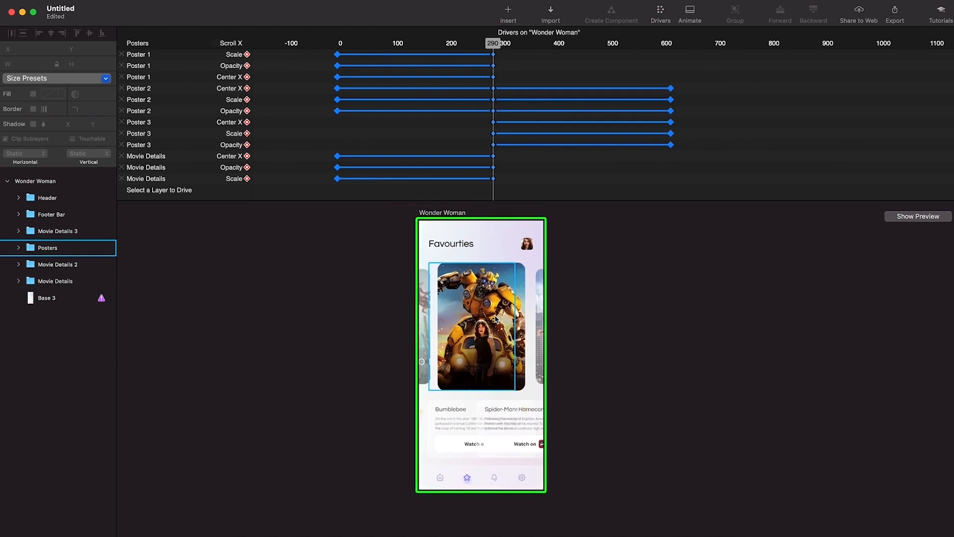
Add Center X, Scale and Opacity drivers to Movie Details 2 at scroll position 290.
{"action": "scroll", "coordinate": [496, 318], "scroll_direction": "up", "scroll_amount": 2}
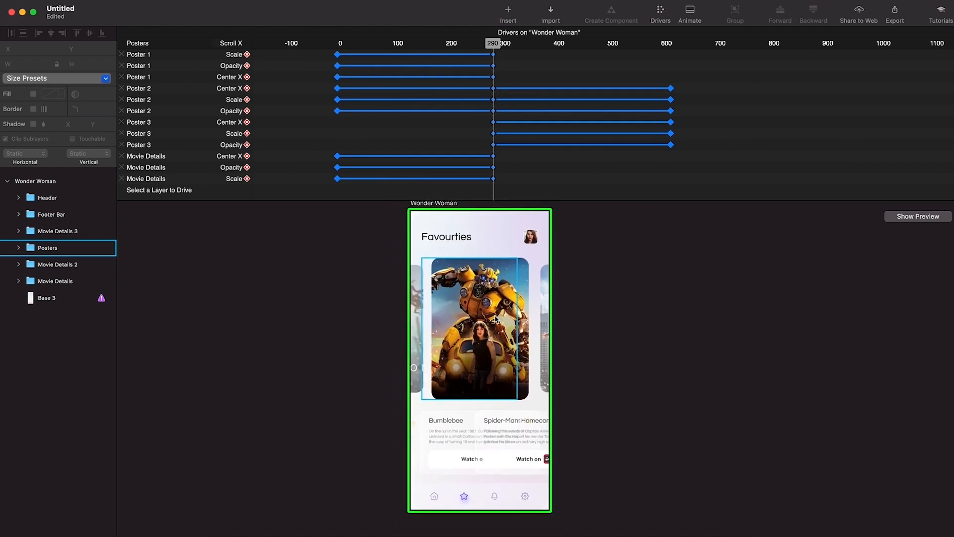
{"action": "left_click", "coordinate": [452, 431]}
{"action": "scroll", "coordinate": [511, 132], "scroll_direction": "down", "scroll_amount": 3}
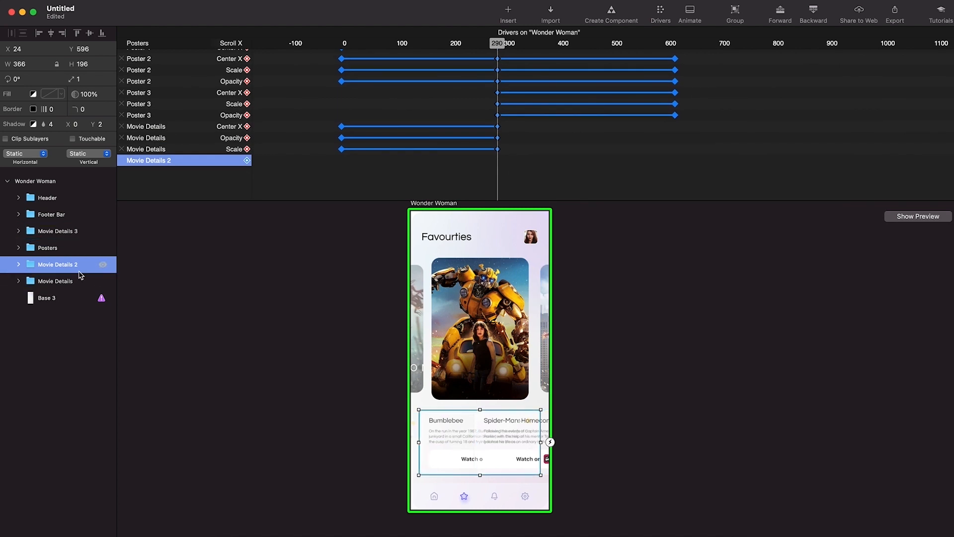
{"action": "left_click", "coordinate": [246, 160]}
{"action": "left_click", "coordinate": [263, 166]}
{"action": "left_click", "coordinate": [246, 172]}
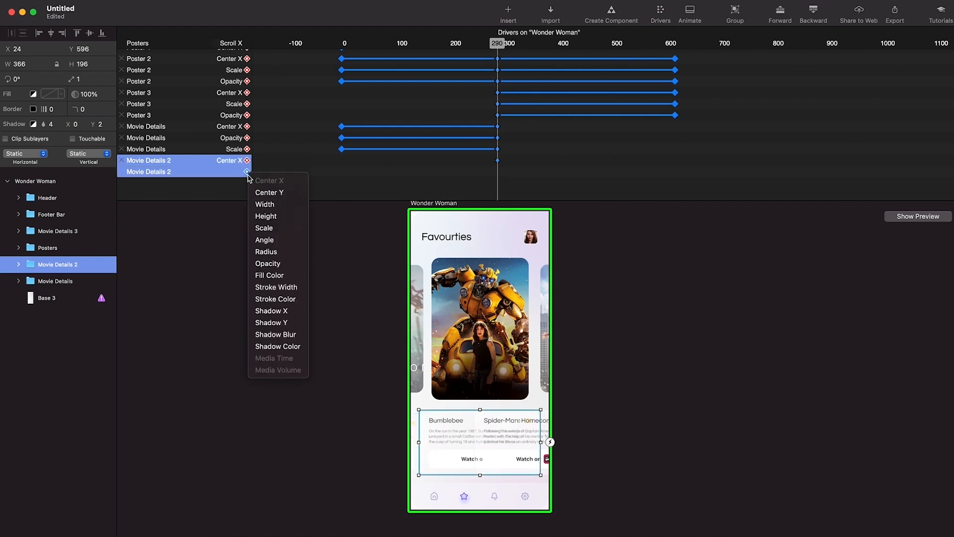
{"action": "left_click", "coordinate": [268, 227]}
{"action": "left_click", "coordinate": [247, 183]}
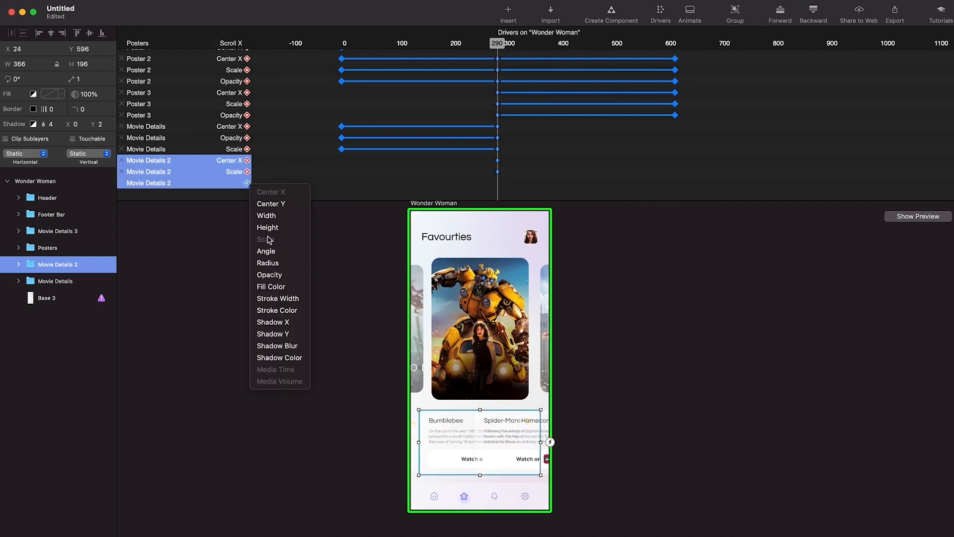
{"action": "left_click", "coordinate": [269, 274]}
Shift Movie Details 2 rightward to X 354 and set its opacity to 50% at scroll position 0.
{"action": "left_click_drag", "start_coordinate": [495, 51], "coordinate": [342, 63]}
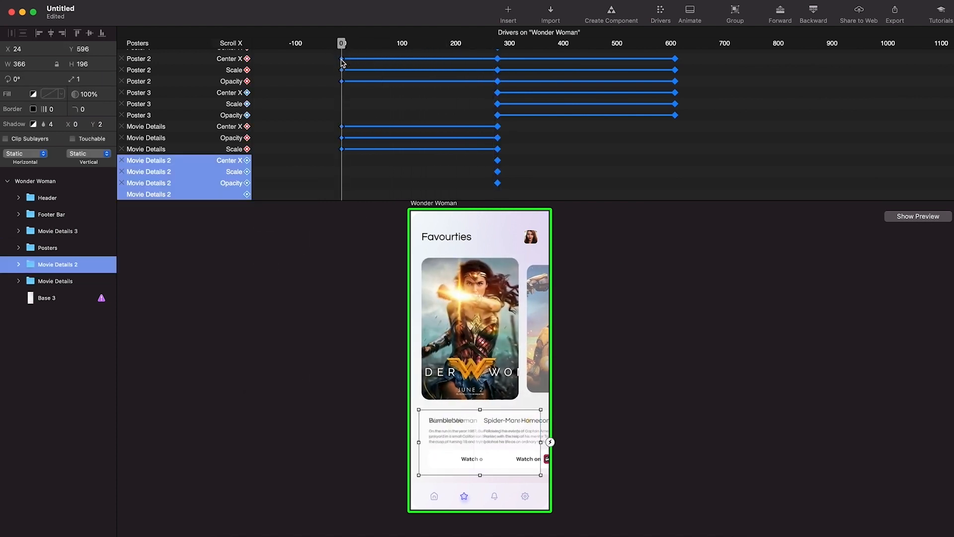
{"action": "key", "text": "shift+Right"}
{"action": "key", "text": "shift+Right"}
{"action": "key", "text": "shift+Right"}
{"action": "key", "text": "shift+Right"}
{"action": "key", "text": "shift+Right"}
{"action": "key", "text": "shift+Right"}
{"action": "key", "text": "shift+Right"}
{"action": "key", "text": "shift+Right"}
{"action": "key", "text": "shift+Right"}
{"action": "key", "text": "shift+Right"}
{"action": "key", "text": "shift+Right"}
{"action": "key", "text": "shift+Right"}
{"action": "key", "text": "shift+Right"}
{"action": "key", "text": "shift+Right"}
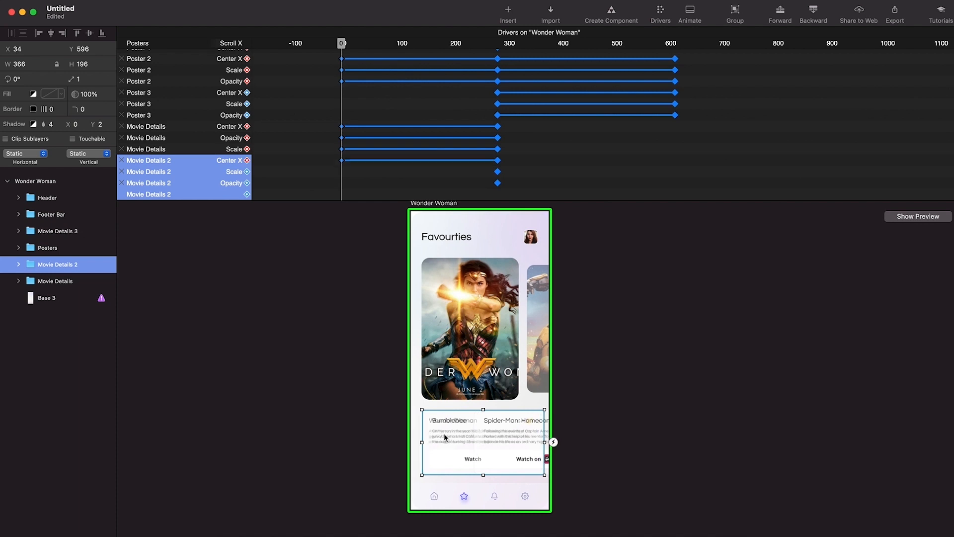
{"action": "key", "text": "shift+Right"}
{"action": "key", "text": "shift+Right"}
{"action": "key", "text": "shift+Right"}
{"action": "key", "text": "shift+Right"}
{"action": "key", "text": "shift+Right"}
{"action": "key", "text": "shift+Right"}
{"action": "key", "text": "shift+Right"}
{"action": "key", "text": "shift+Right"}
{"action": "key", "text": "shift+Right"}
{"action": "key", "text": "shift+Right"}
{"action": "key", "text": "shift+Right"}
{"action": "key", "text": "shift+Right"}
{"action": "key", "text": "shift+Right"}
{"action": "key", "text": "shift+Right"}
{"action": "key", "text": "shift+Right"}
{"action": "key", "text": "shift+Right"}
{"action": "key", "text": "shift+Right"}
{"action": "key", "text": "shift+Right"}
{"action": "key", "text": "shift+Right"}
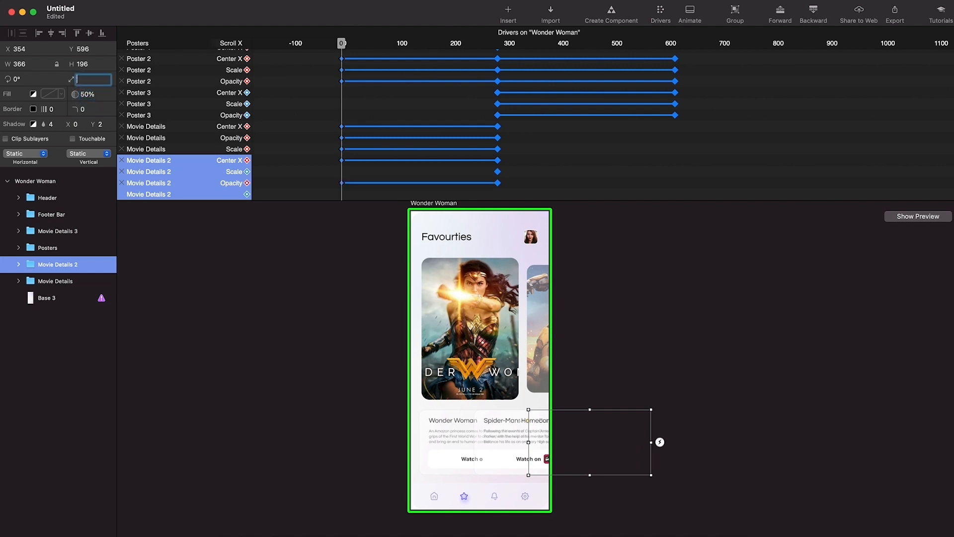
Set Movie Details 2's scale to 0.9 and move it to X 394 at scroll position 0.
{"action": "key", "text": "Return"}
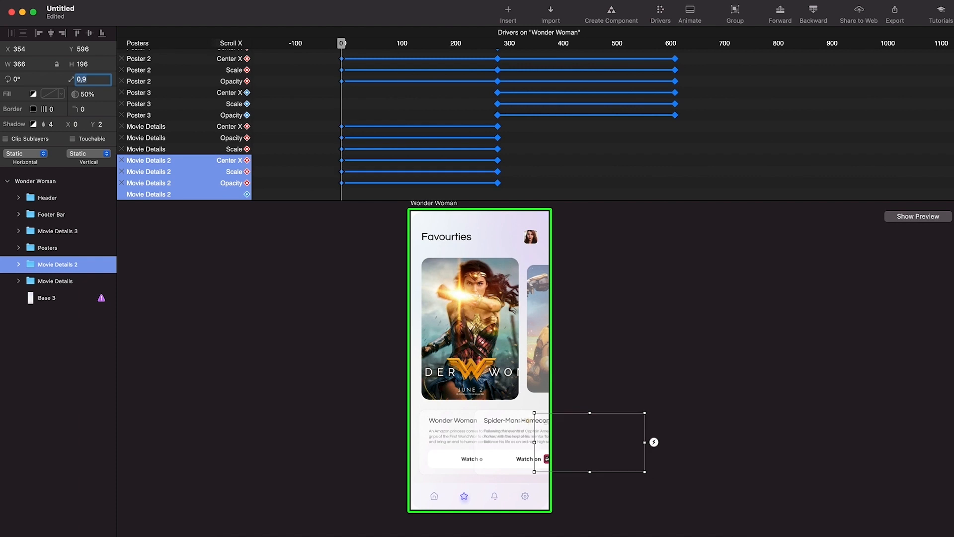
{"action": "key", "text": "shift+Left"}
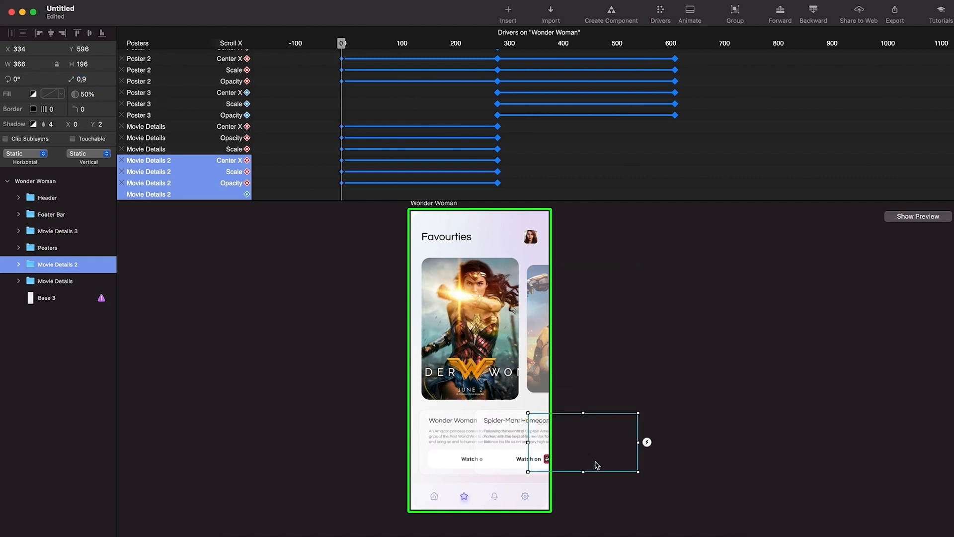
{"action": "left_click_drag", "start_coordinate": [341, 42], "coordinate": [341, 84]}
{"action": "left_click", "coordinate": [604, 429]}
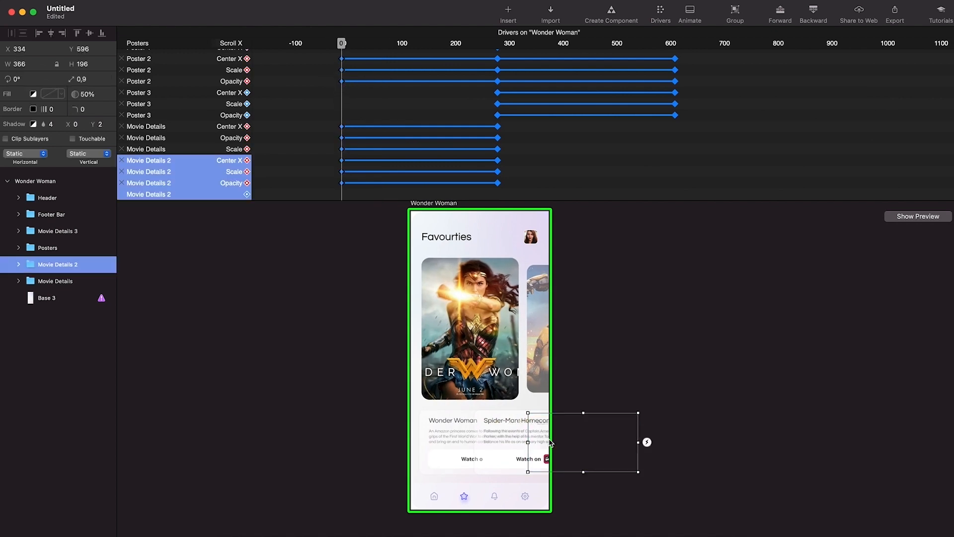
{"action": "key", "text": "shift+Right"}
{"action": "key", "text": "shift+Right"}
{"action": "key", "text": "shift+Right"}
{"action": "key", "text": "shift+Right"}
{"action": "key", "text": "shift+Right"}
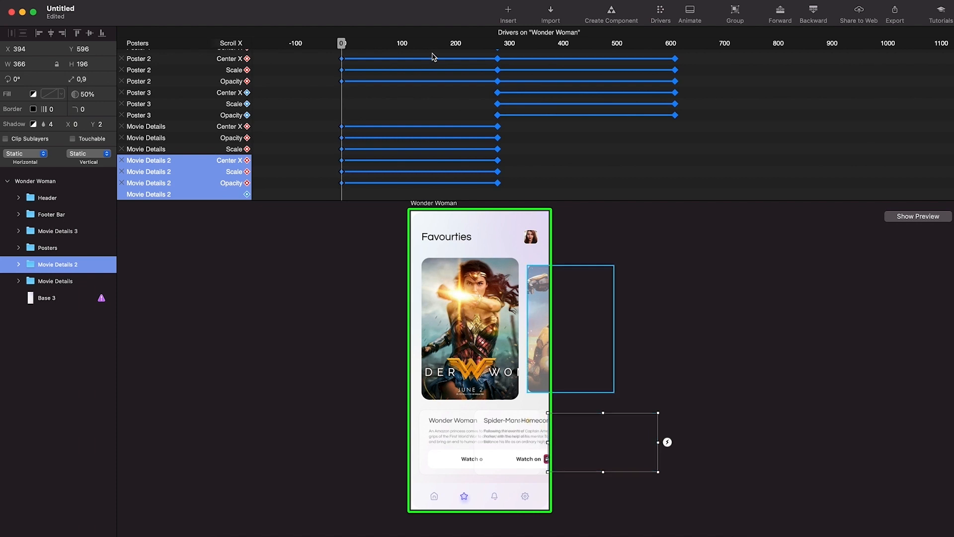
Shift the first Movie Details card leftward to X -357 at scroll position 290.
{"action": "left_click_drag", "start_coordinate": [428, 48], "coordinate": [499, 47]}
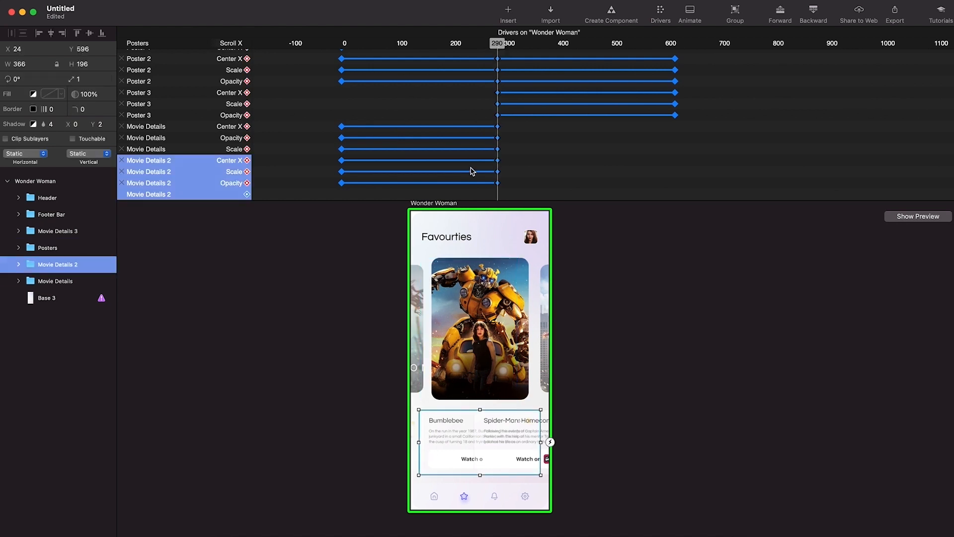
{"action": "left_click", "coordinate": [54, 281]}
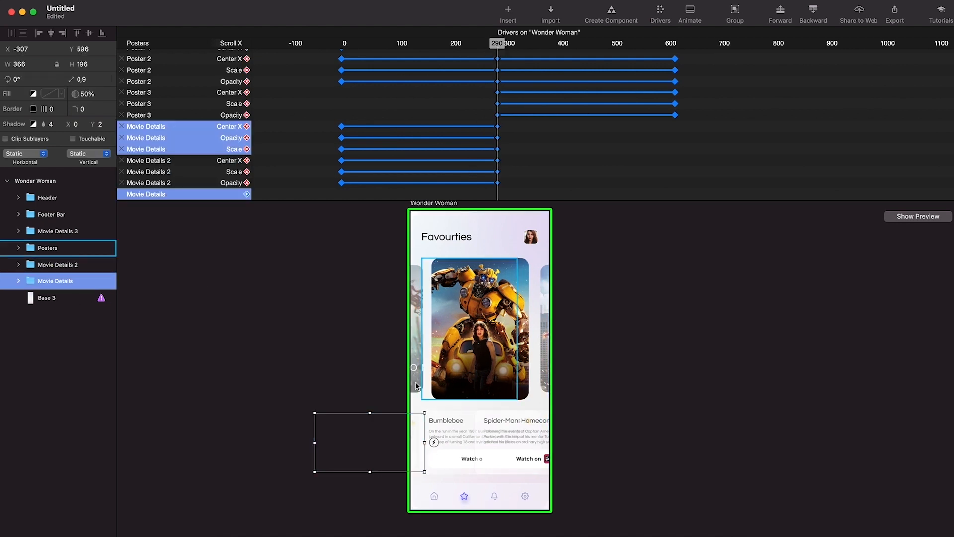
{"action": "key", "text": "shift+Left"}
{"action": "key", "text": "shift+Left"}
{"action": "key", "text": "shift+Left"}
{"action": "key", "text": "shift+Left"}
{"action": "key", "text": "shift+Left"}
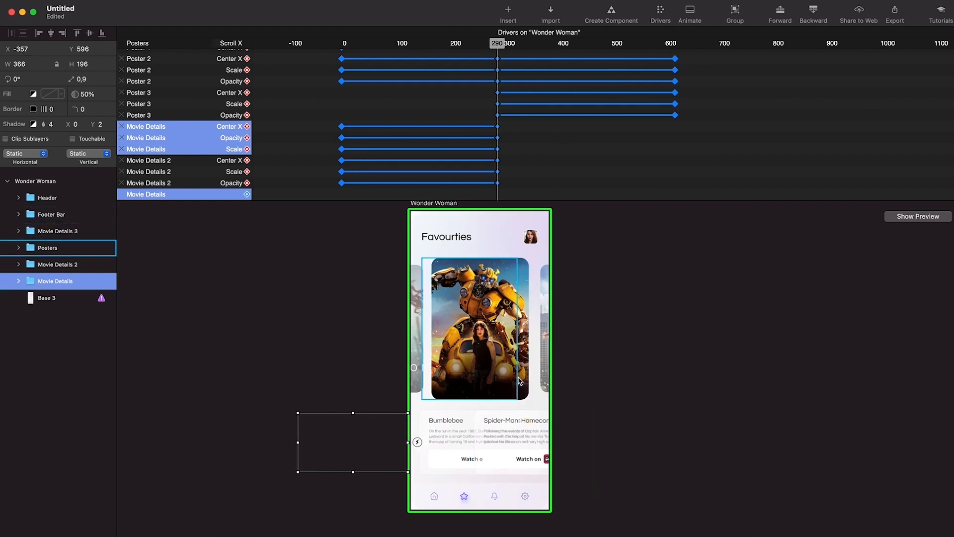
Set Movie Details 2 to X -336, scale 0.9 and opacity 50% at scroll position 620.
{"action": "left_click_drag", "start_coordinate": [583, 59], "coordinate": [676, 54]}
{"action": "scroll", "coordinate": [501, 390], "scroll_direction": "down", "scroll_amount": 1}
{"action": "scroll", "coordinate": [500, 390], "scroll_direction": "down", "scroll_amount": 1}
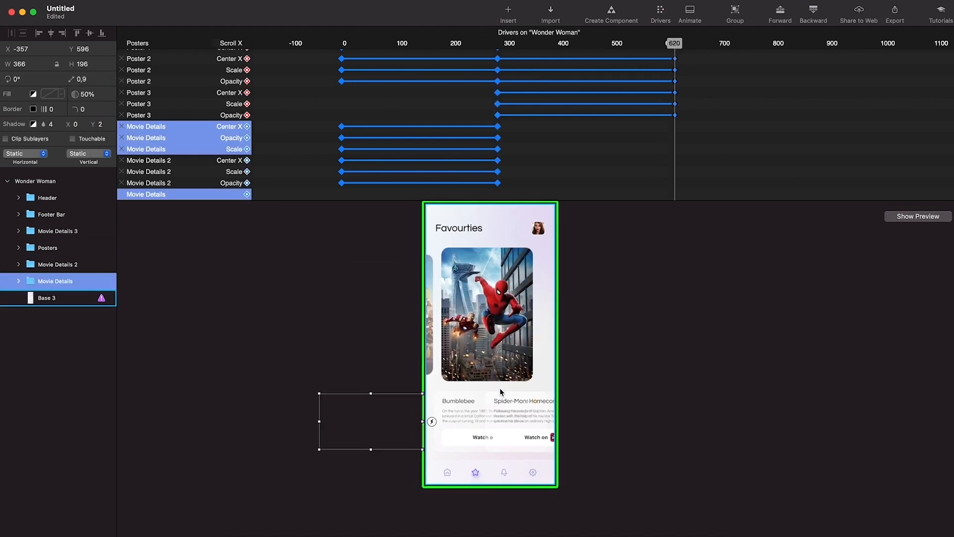
{"action": "scroll", "coordinate": [501, 392], "scroll_direction": "right", "scroll_amount": 1}
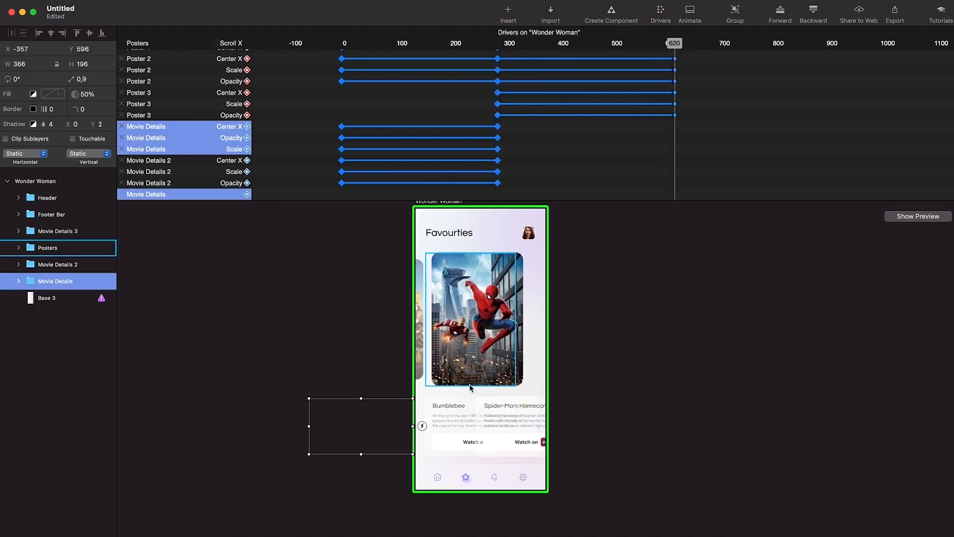
{"action": "left_click", "coordinate": [449, 416]}
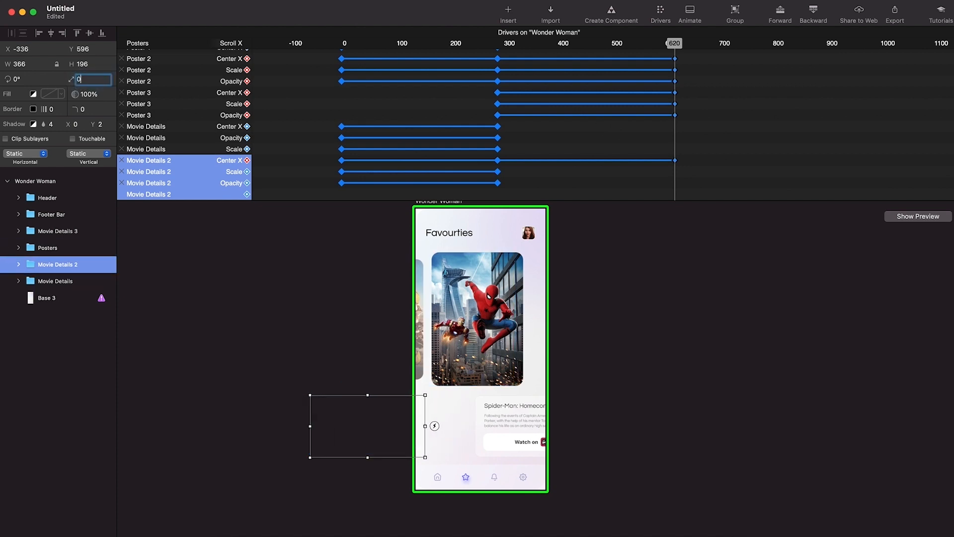
{"action": "key", "text": "Return"}
{"action": "key", "text": "Tab"}
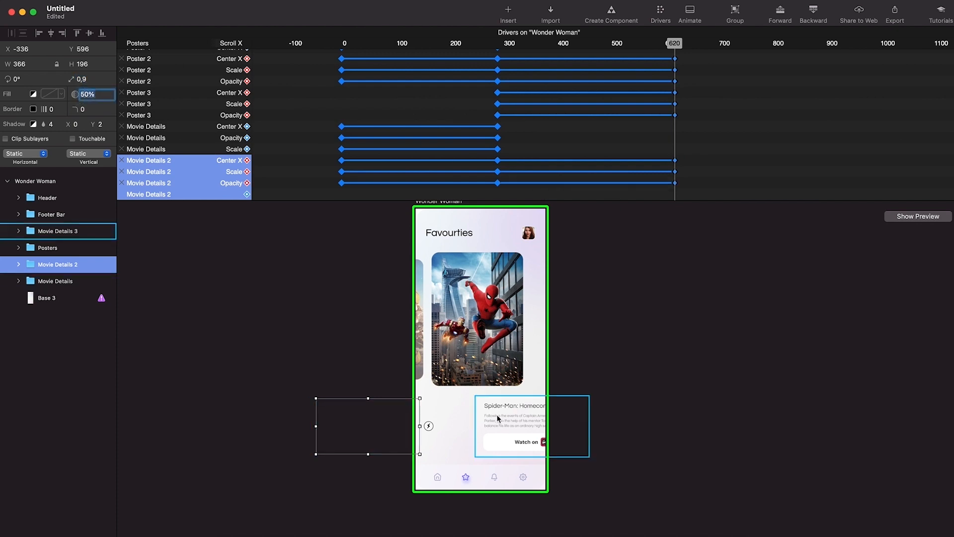
Move the Spider-Man card, Movie Details 3, to X 24 at scroll position 620.
{"action": "left_click", "coordinate": [507, 437]}
{"action": "left_click_drag", "start_coordinate": [522, 426], "coordinate": [470, 428]}
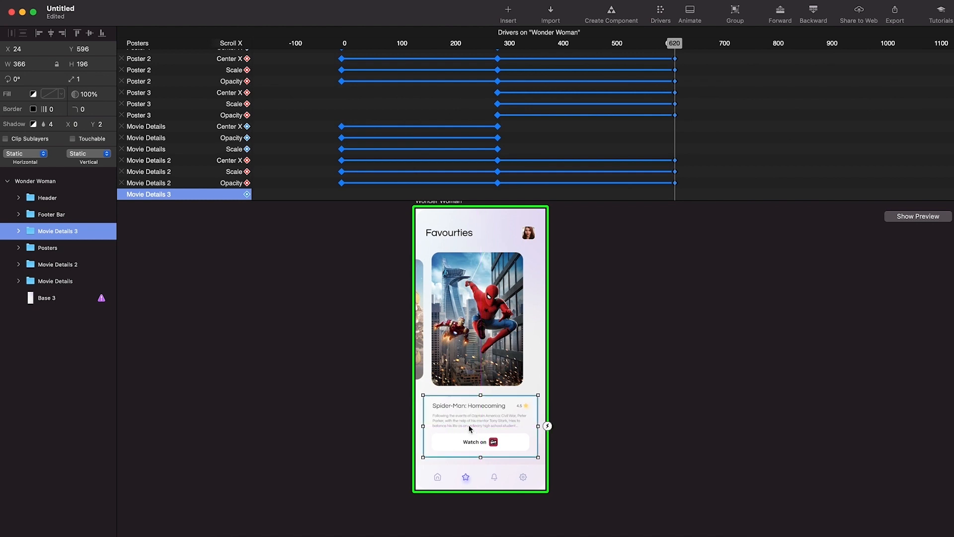
Add Center X, Scale and Opacity drivers to Movie Details 3 at scroll position 620 and place its layer beneath Posters.
{"action": "scroll", "coordinate": [703, 135], "scroll_direction": "down", "scroll_amount": 3}
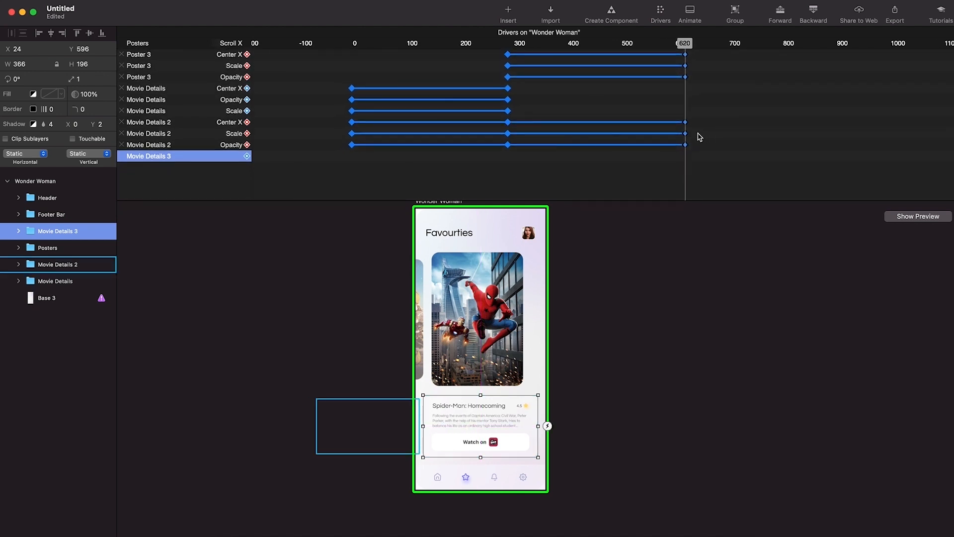
{"action": "left_click", "coordinate": [247, 157]}
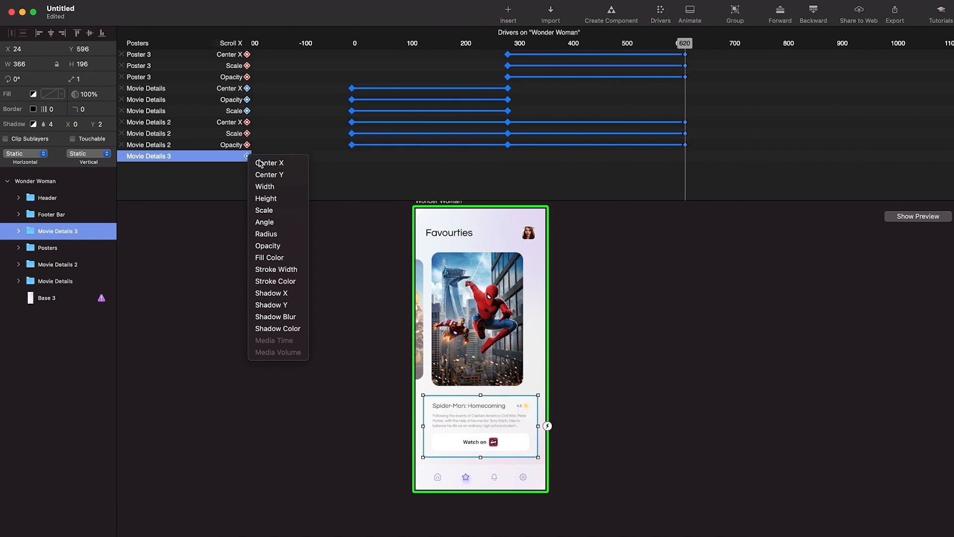
{"action": "left_click", "coordinate": [259, 163]}
{"action": "left_click", "coordinate": [247, 168]}
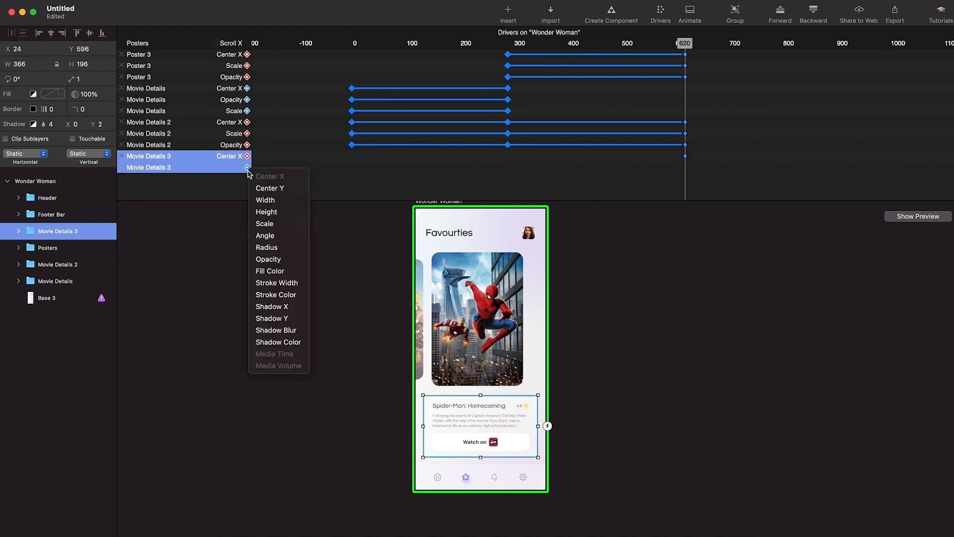
{"action": "left_click", "coordinate": [266, 224]}
{"action": "left_click", "coordinate": [247, 179]}
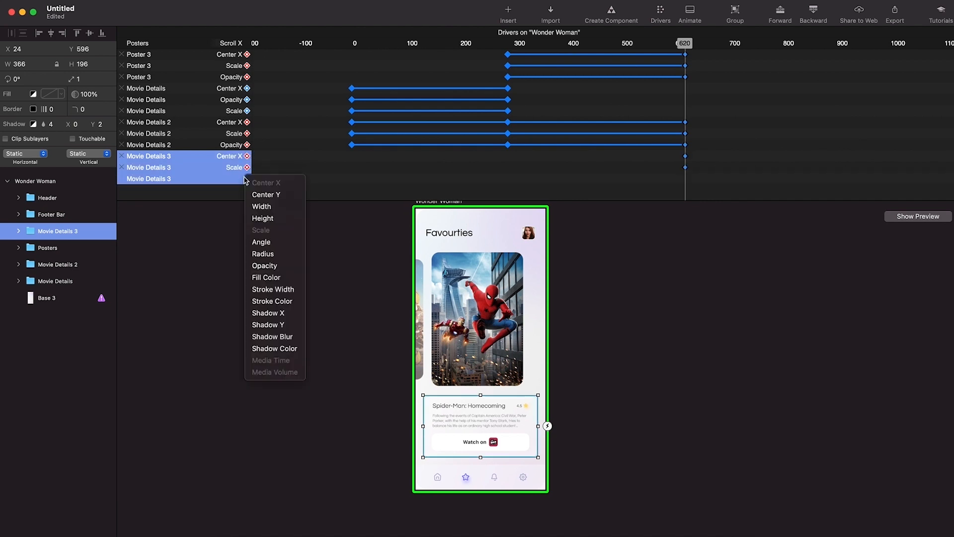
{"action": "left_click", "coordinate": [275, 266]}
{"action": "mouse_move", "coordinate": [60, 240]}
{"action": "left_mouse_down"}
{"action": "mouse_move", "coordinate": [67, 258]}
{"action": "mouse_move", "coordinate": [73, 247]}
{"action": "left_mouse_up"}
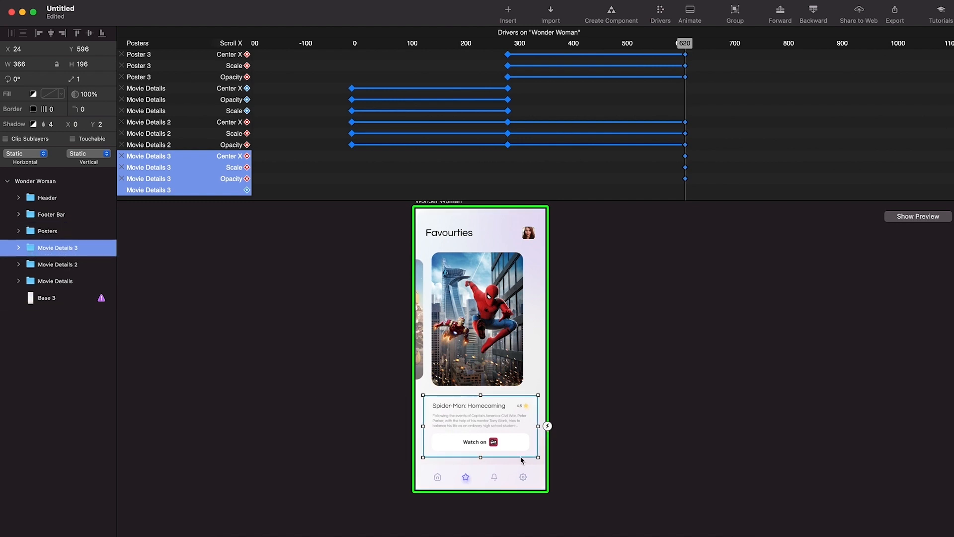
Shift Movie Details 3 rightward to X 394 at scroll position 290.
{"action": "left_click_drag", "start_coordinate": [659, 44], "coordinate": [507, 50]}
{"action": "left_click", "coordinate": [455, 438]}
{"action": "key", "text": "shift+Right"}
{"action": "key", "text": "shift+Right"}
{"action": "key", "text": "shift+Right"}
{"action": "key", "text": "shift+Right"}
{"action": "key", "text": "shift+Right"}
{"action": "key", "text": "shift+Right"}
{"action": "key", "text": "shift+Right"}
{"action": "key", "text": "shift+Right"}
{"action": "key", "text": "shift+Right"}
{"action": "key", "text": "shift+Right"}
{"action": "key", "text": "shift+Right"}
{"action": "key", "text": "shift+Right"}
{"action": "key", "text": "shift+Right"}
{"action": "key", "text": "shift+Right"}
{"action": "key", "text": "shift+Right"}
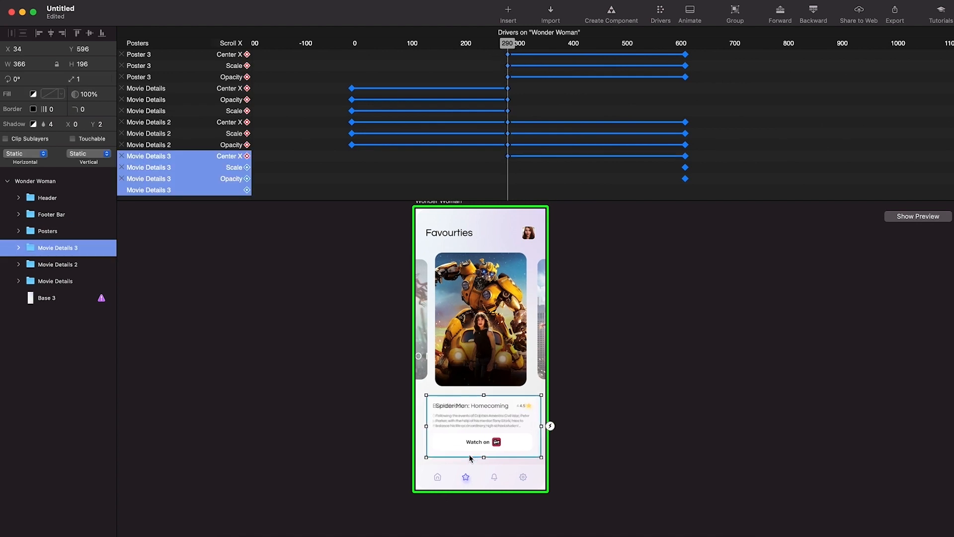
{"action": "key", "text": "shift+Right"}
{"action": "key", "text": "shift+Right"}
{"action": "key", "text": "shift+Right"}
{"action": "key", "text": "shift+Right"}
{"action": "key", "text": "shift+Right"}
{"action": "key", "text": "shift+Right"}
{"action": "key", "text": "shift+Right"}
{"action": "key", "text": "shift+Right"}
{"action": "key", "text": "shift+Right"}
{"action": "key", "text": "shift+Right"}
{"action": "key", "text": "shift+Right"}
{"action": "key", "text": "shift+Right"}
{"action": "key", "text": "shift+Right"}
{"action": "key", "text": "shift+Right"}
{"action": "key", "text": "shift+Right"}
{"action": "key", "text": "shift+Right"}
{"action": "key", "text": "shift+Right"}
{"action": "key", "text": "shift+Right"}
{"action": "key", "text": "shift+Right"}
{"action": "key", "text": "shift+Right"}
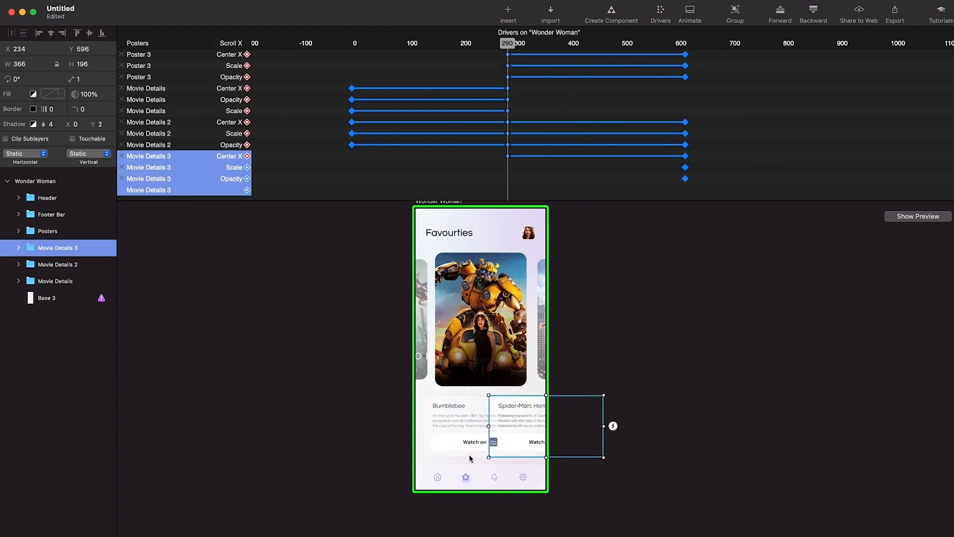
{"action": "key", "text": "shift+Right"}
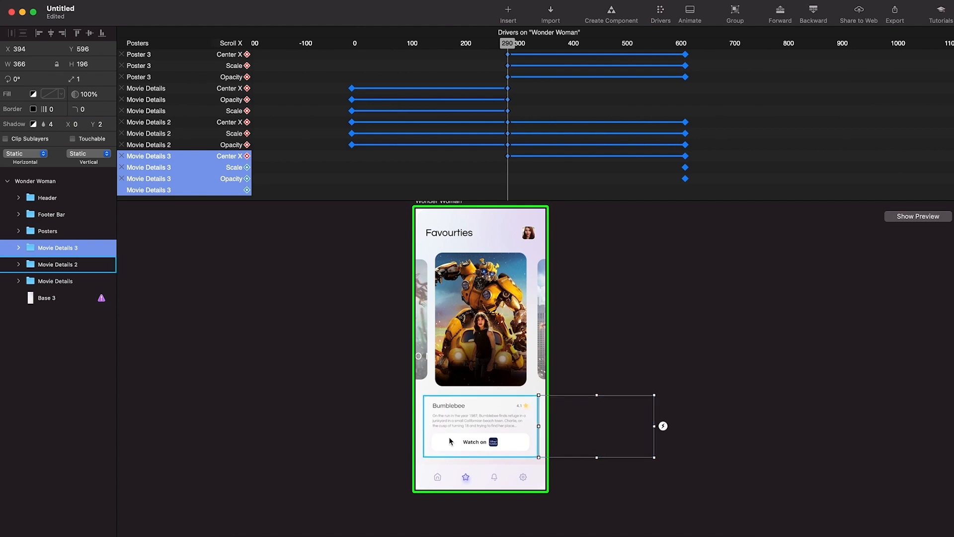
Set Movie Details 3 to scale 0.9, opacity 50% and X 424 at scroll position 290.
{"action": "type", "text": "0,9"}
{"action": "key", "text": "Return"}
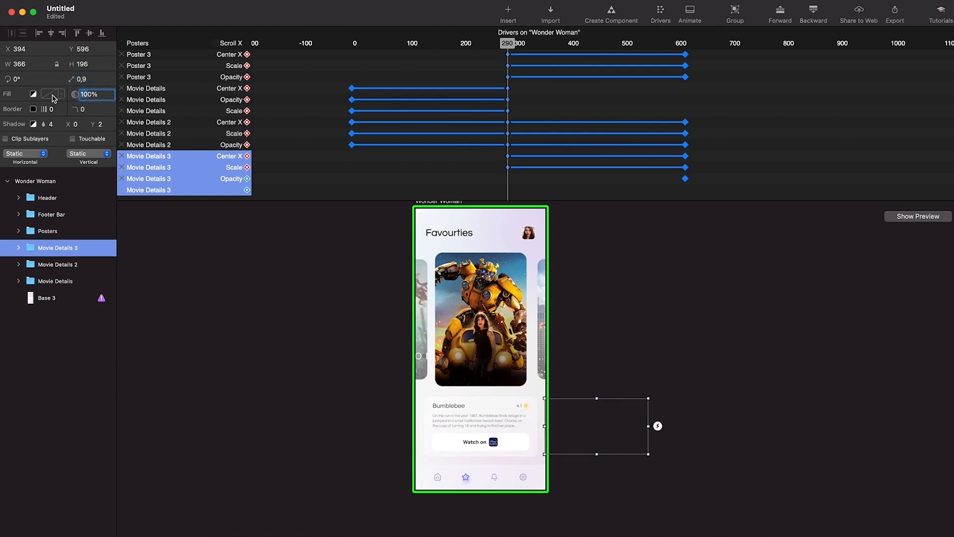
{"action": "left_click", "coordinate": [563, 426]}
{"action": "key", "text": "shift+Right"}
{"action": "key", "text": "shift+Right"}
{"action": "key", "text": "shift+Right"}
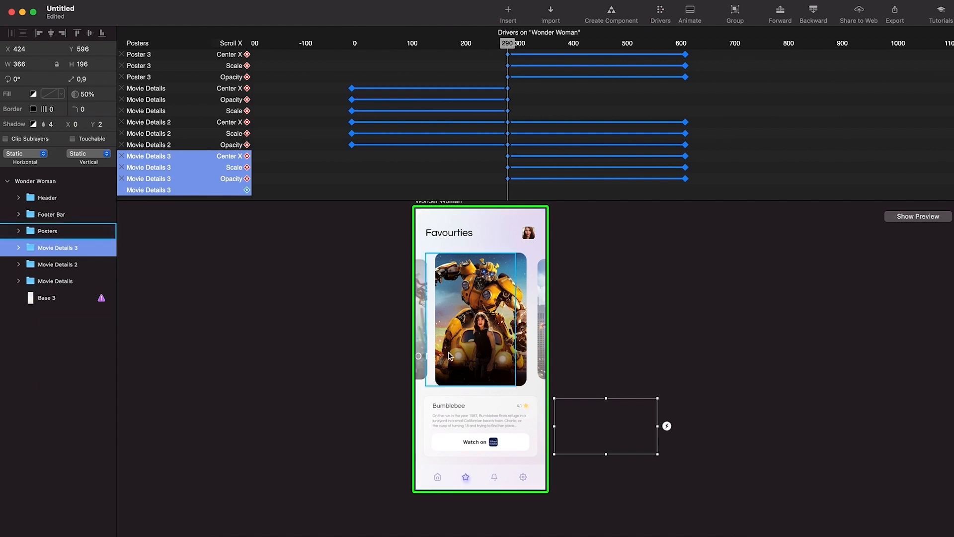
Expand the Posters group at scroll position 0 and inspect the Poster 1, Poster 2 and Poster 3 layers.
{"action": "left_click", "coordinate": [352, 44]}
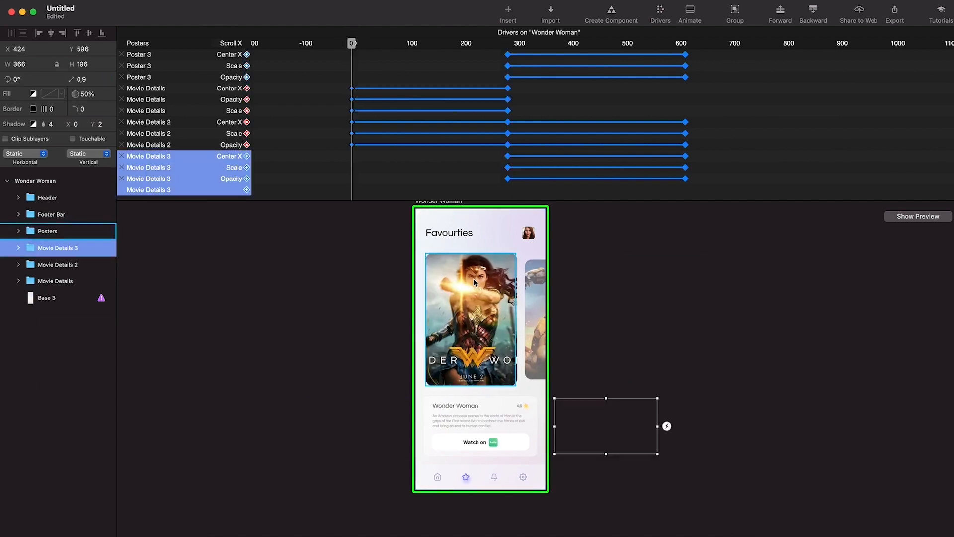
{"action": "left_click", "coordinate": [474, 297]}
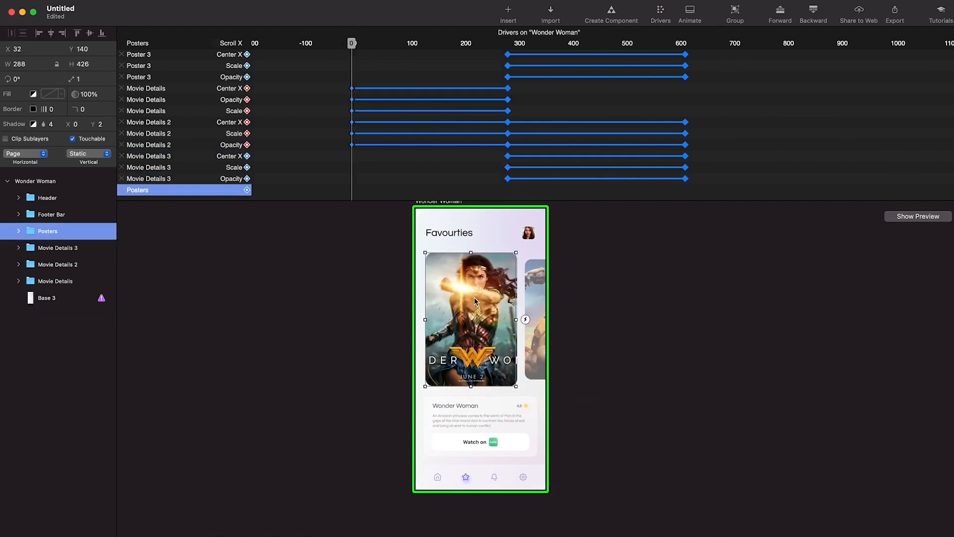
{"action": "left_click", "coordinate": [19, 231]}
{"action": "left_click", "coordinate": [49, 284]}
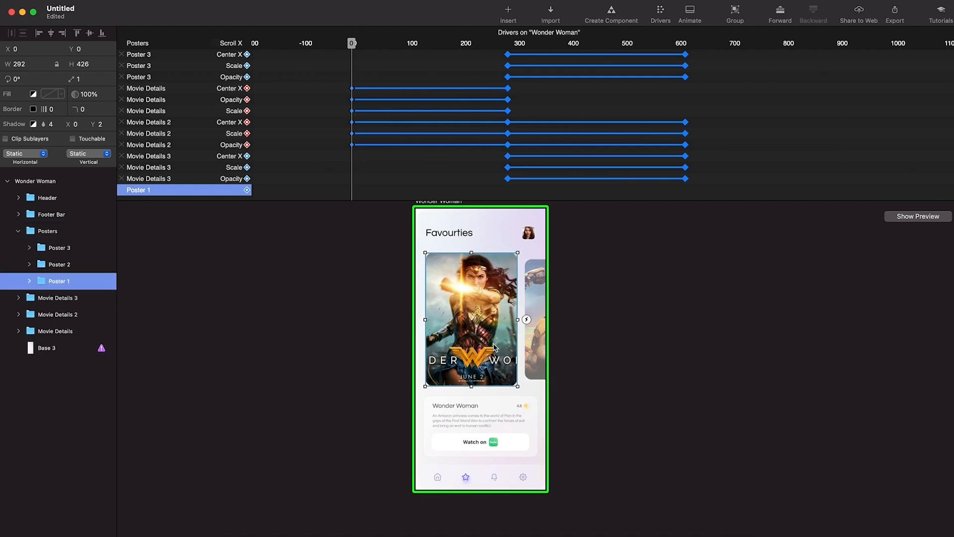
{"action": "left_click", "coordinate": [59, 264]}
{"action": "left_click", "coordinate": [63, 248]}
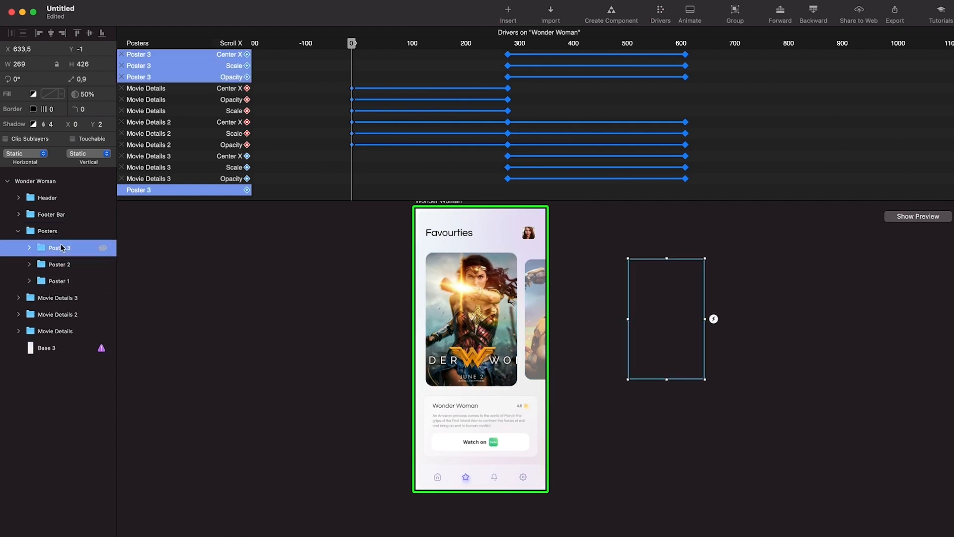
Rename the Wonder Woman card's layer to Movie Details 1 and check the other two details layers.
{"action": "left_click", "coordinate": [490, 434]}
{"action": "double_click", "coordinate": [71, 331]}
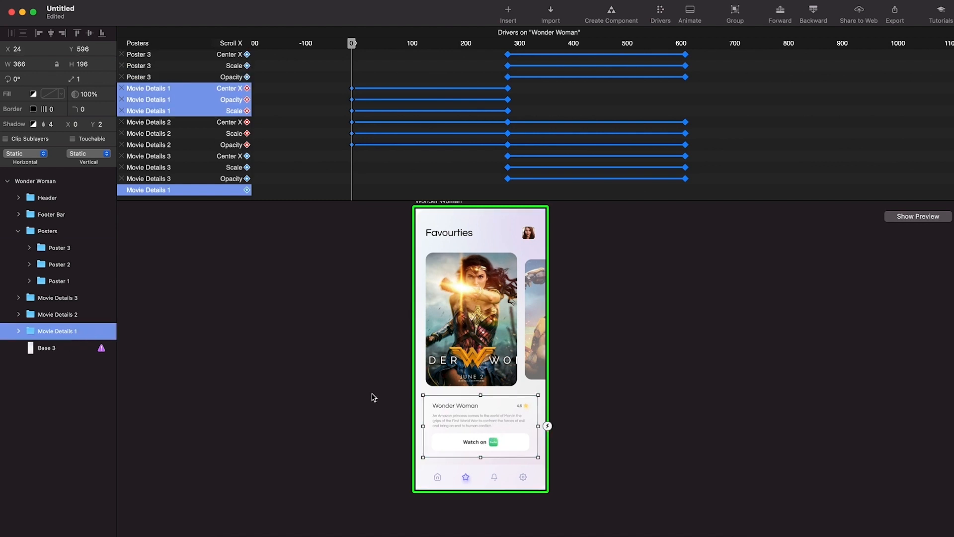
{"action": "left_click", "coordinate": [71, 315]}
{"action": "left_click", "coordinate": [72, 300]}
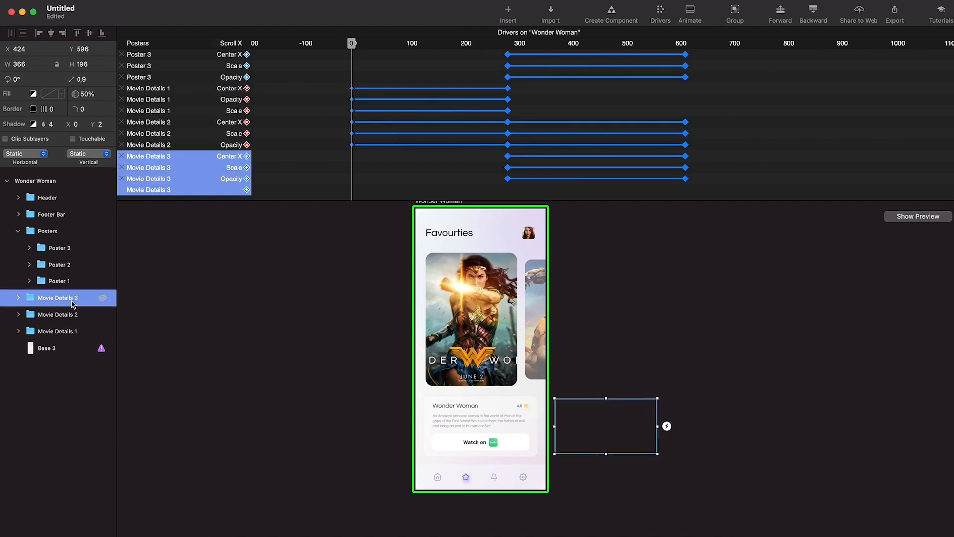
Scrub the driver timeline to scroll positions 290 and 620 to check which poster and details card each shows.
{"action": "left_click_drag", "start_coordinate": [449, 45], "coordinate": [509, 57]}
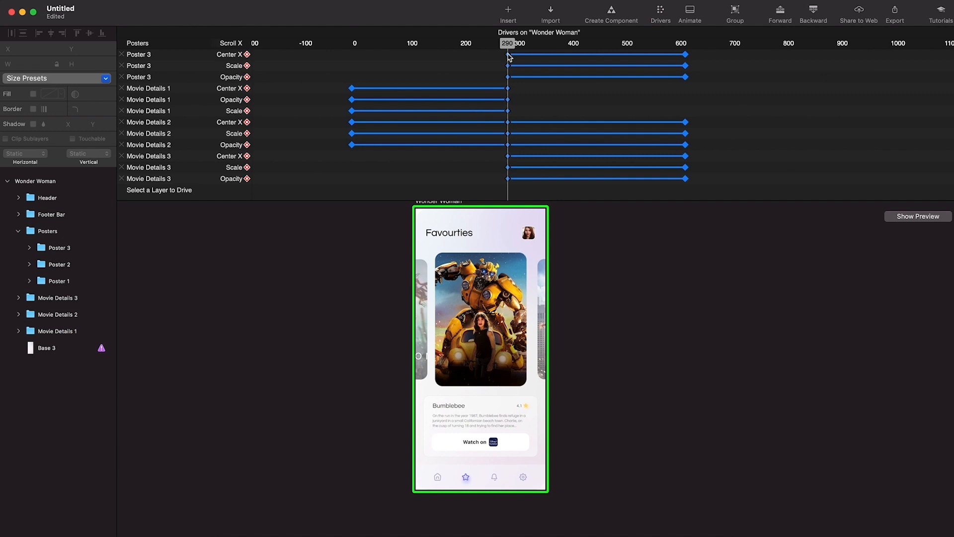
{"action": "left_click", "coordinate": [486, 444]}
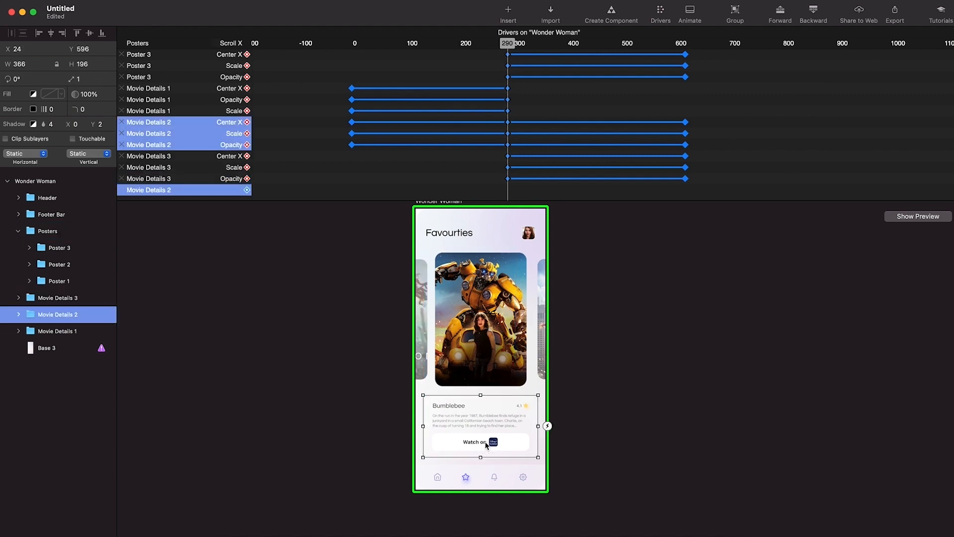
{"action": "left_click_drag", "start_coordinate": [508, 45], "coordinate": [686, 57]}
Preview the prototype and swipe through the posters to test the paging and the details card animation.
{"action": "left_click", "coordinate": [899, 216]}
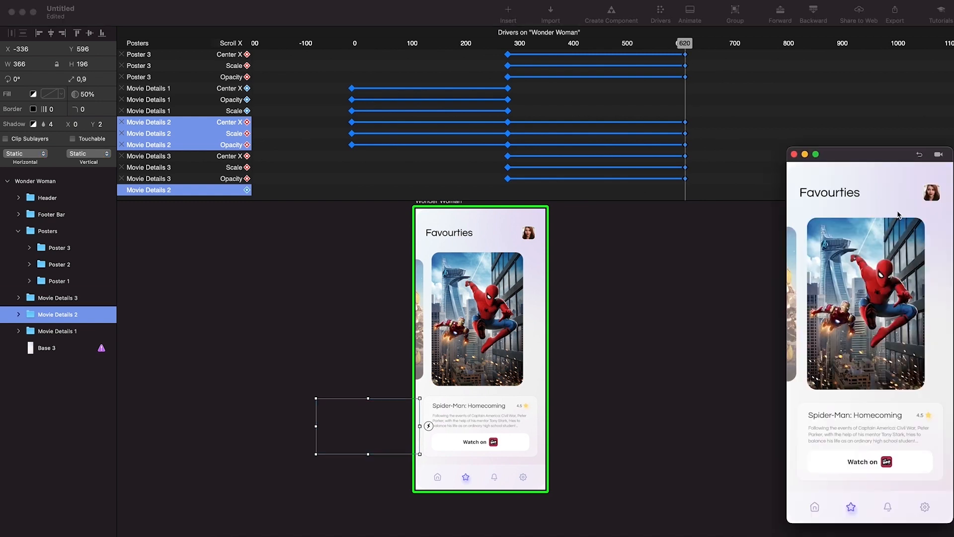
{"action": "mouse_move", "coordinate": [856, 284]}
{"action": "left_mouse_down"}
{"action": "mouse_move", "coordinate": [952, 281]}
{"action": "mouse_move", "coordinate": [840, 288]}
{"action": "left_mouse_up"}
{"action": "left_click_drag", "start_coordinate": [925, 286], "coordinate": [841, 290]}
{"action": "mouse_move", "coordinate": [911, 276]}
{"action": "left_mouse_down"}
{"action": "mouse_move", "coordinate": [808, 287]}
{"action": "mouse_move", "coordinate": [910, 286]}
{"action": "left_mouse_up"}
{"action": "mouse_move", "coordinate": [850, 288]}
{"action": "left_mouse_down"}
{"action": "mouse_move", "coordinate": [909, 286]}
{"action": "mouse_move", "coordinate": [835, 288]}
{"action": "left_mouse_up"}
{"action": "left_click_drag", "start_coordinate": [895, 286], "coordinate": [920, 275]}
{"action": "left_click_drag", "start_coordinate": [852, 272], "coordinate": [833, 259]}
{"action": "left_click_drag", "start_coordinate": [890, 255], "coordinate": [820, 252]}
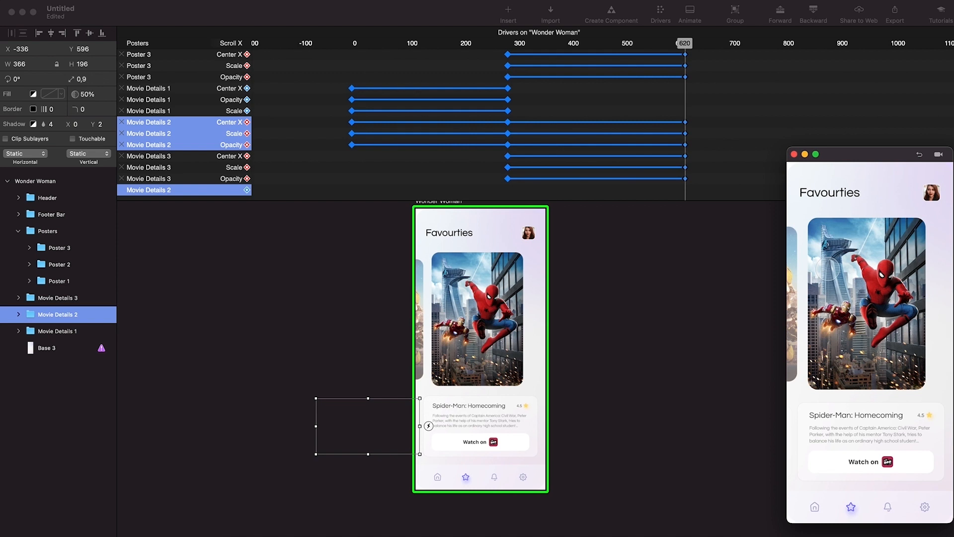
Examine the driver keyframes of the posters and movie details cards across the scroll timeline.
{"action": "scroll", "coordinate": [610, 160], "scroll_direction": "up", "scroll_amount": 3}
{"action": "scroll", "coordinate": [610, 159], "scroll_direction": "left", "scroll_amount": 1}
{"action": "scroll", "coordinate": [611, 161], "scroll_direction": "up", "scroll_amount": 1}
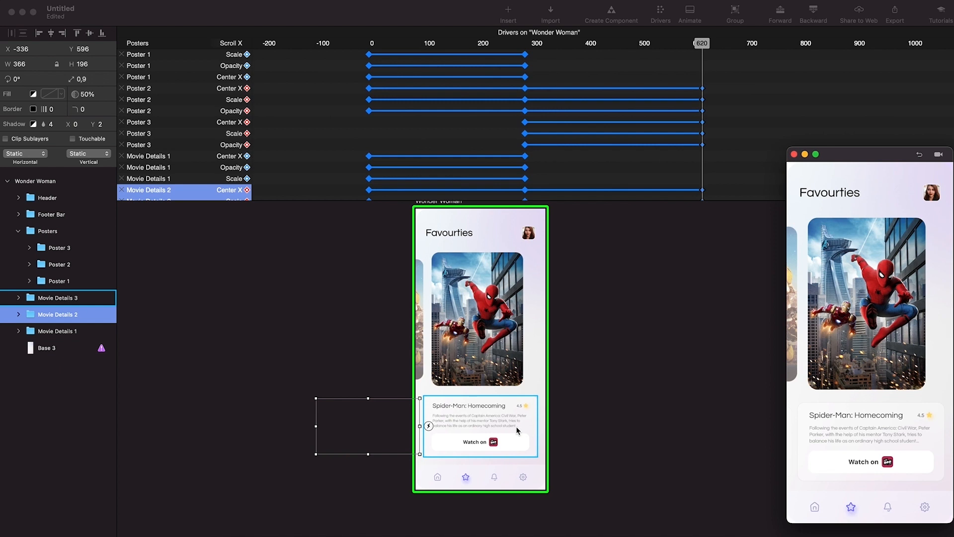
{"action": "left_click", "coordinate": [493, 422]}
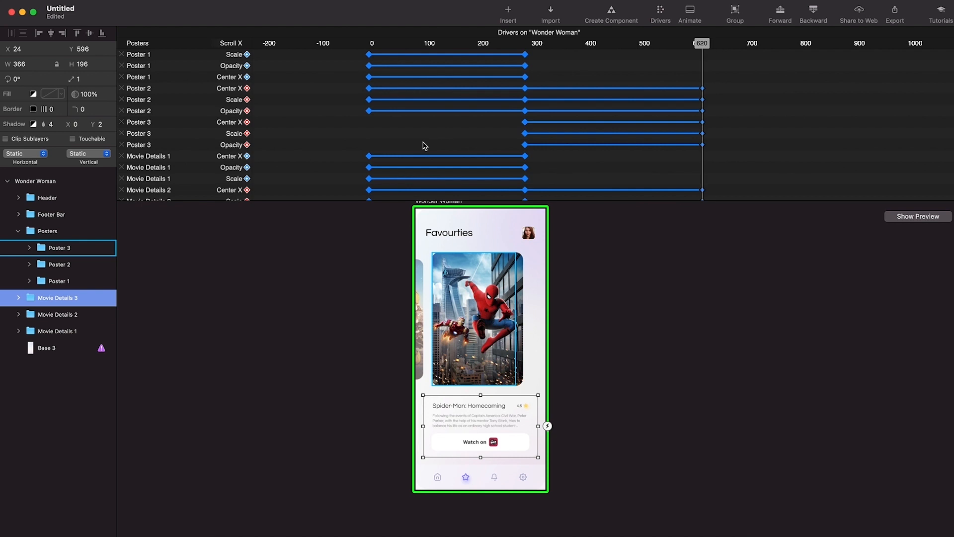
{"action": "scroll", "coordinate": [425, 145], "scroll_direction": "down", "scroll_amount": 3}
{"action": "scroll", "coordinate": [425, 145], "scroll_direction": "right", "scroll_amount": 6}
{"action": "scroll", "coordinate": [425, 146], "scroll_direction": "up", "scroll_amount": 3}
{"action": "scroll", "coordinate": [425, 146], "scroll_direction": "left", "scroll_amount": 8}
{"action": "scroll", "coordinate": [425, 146], "scroll_direction": "down", "scroll_amount": 1}
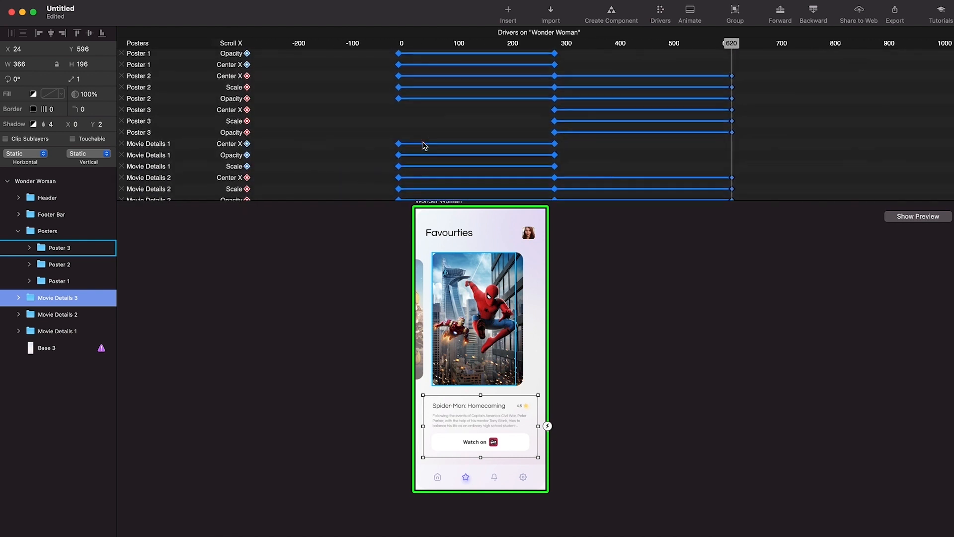
Switch to the Figma file and deselect the Wonder Woman, Bumblebee and Spider Man frames.
{"action": "left_click", "coordinate": [504, 343]}
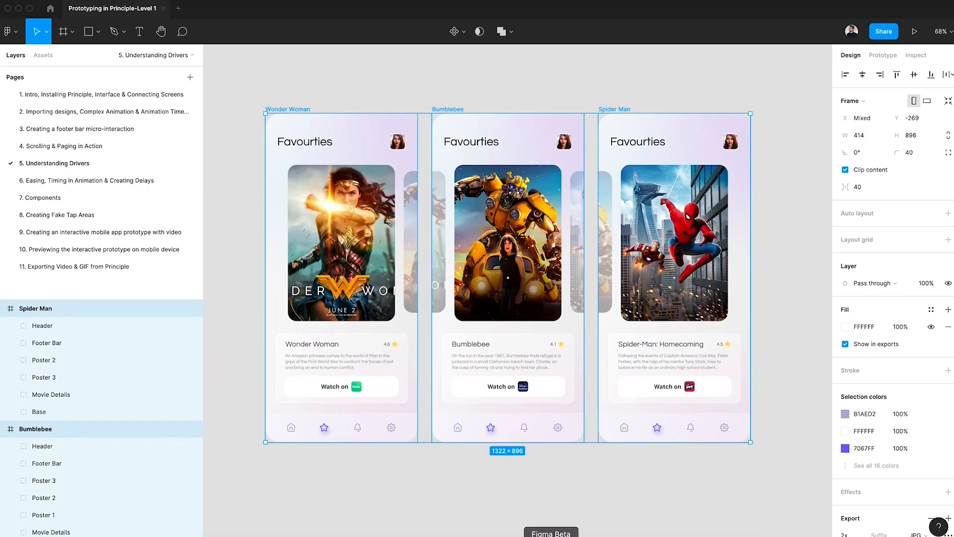
{"action": "left_click", "coordinate": [495, 517]}
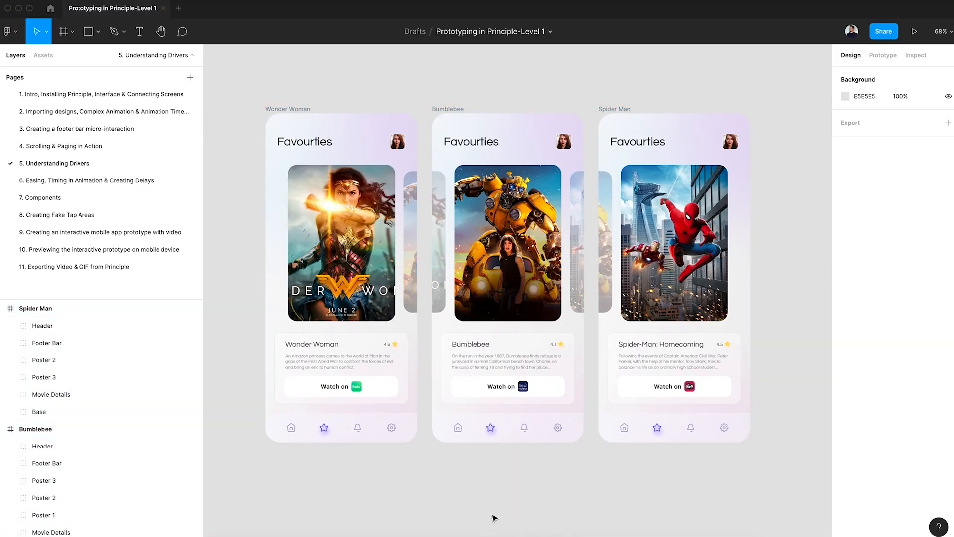